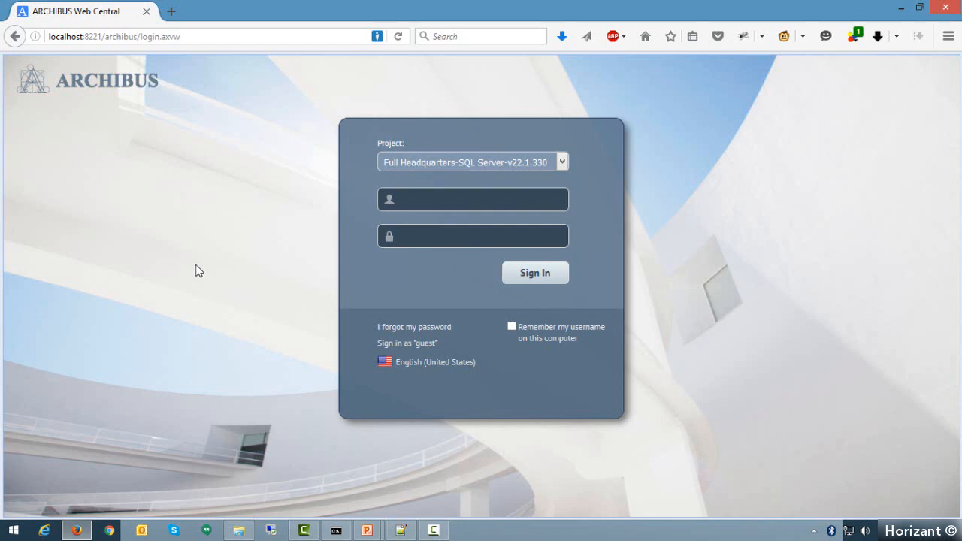
- Sign in to the Full Headquarters project with the requestor's user name and password
click(502, 200)
text(FORD)
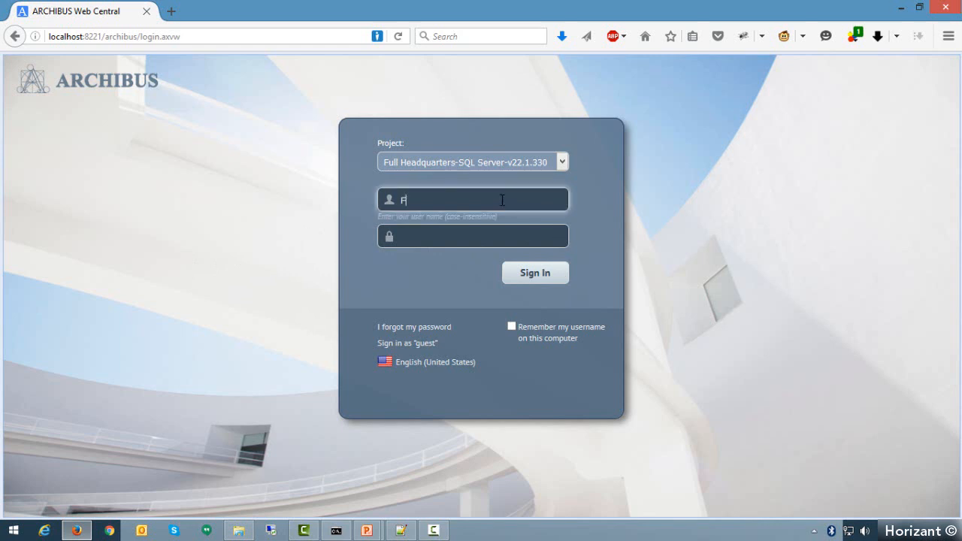
key(Tab)
text(•••)
key(BackSpace)
key(BackSpace)
key(BackSpace)
text(•••)
key(Return)
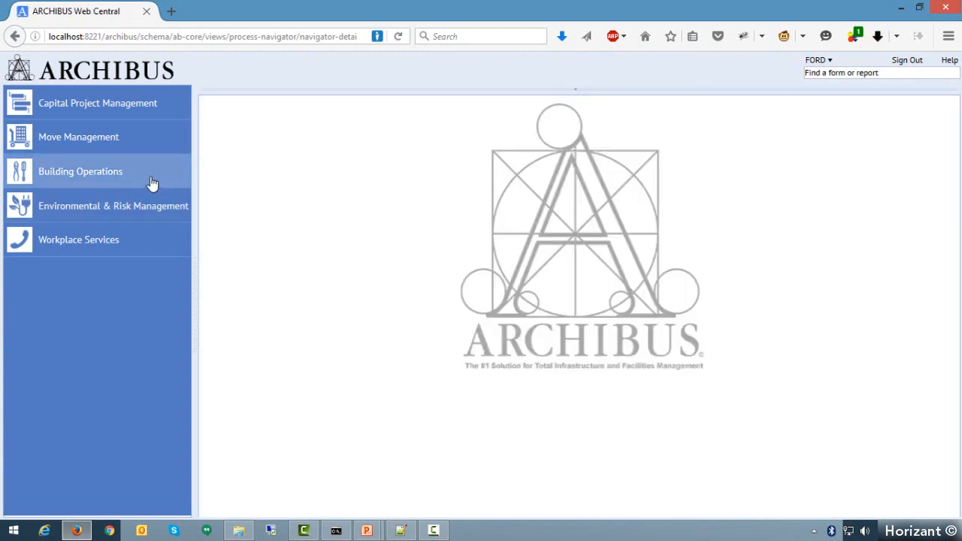
- Open the Report Problem form under Building Operations and set the problem type to INTERIOR with subtype DOOR
click(154, 186)
click(52, 180)
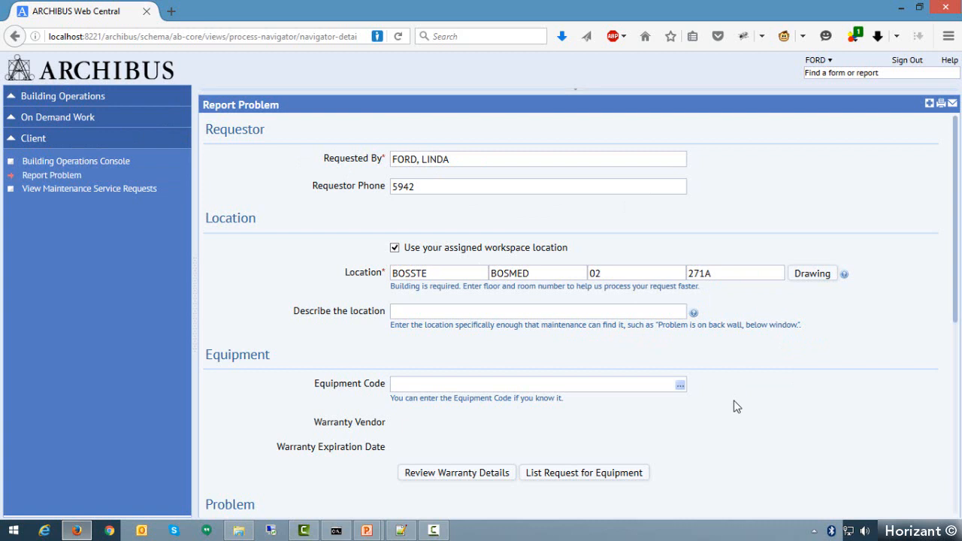
scroll(766, 268, down, 1)
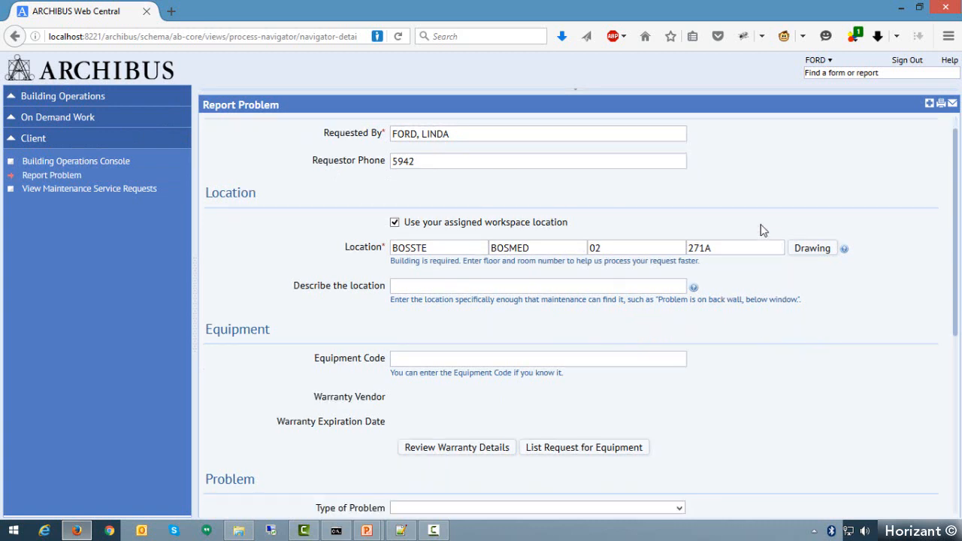
scroll(776, 278, down, 1)
scroll(767, 361, down, 1)
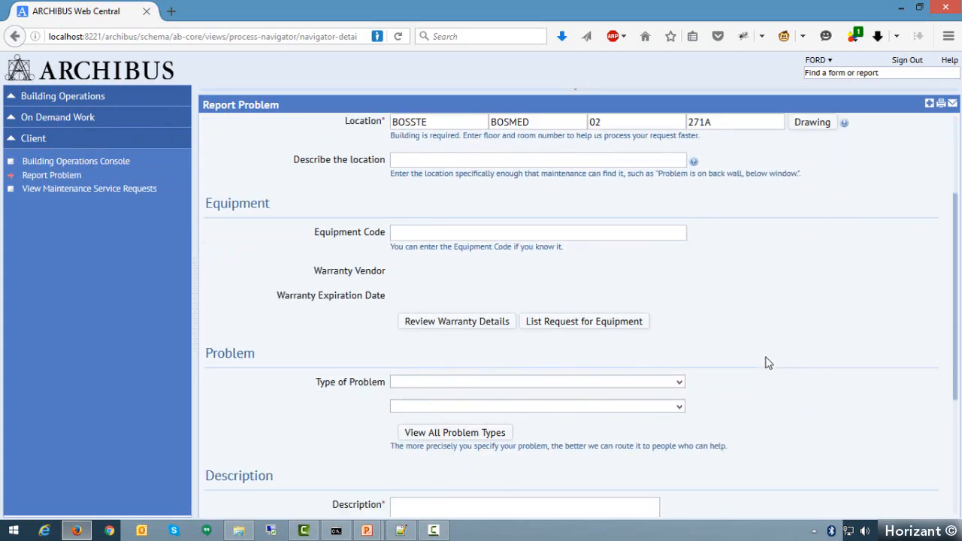
scroll(768, 365, down, 1)
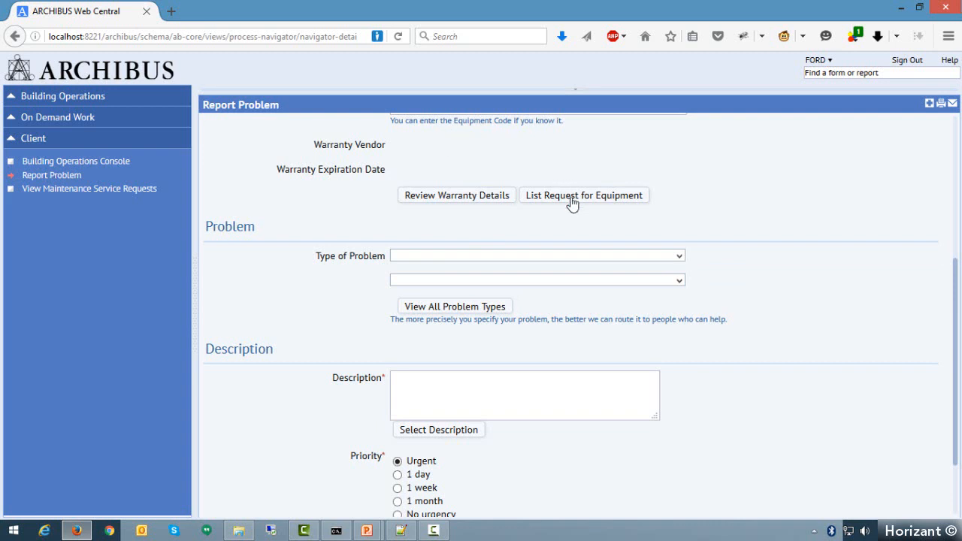
click(421, 256)
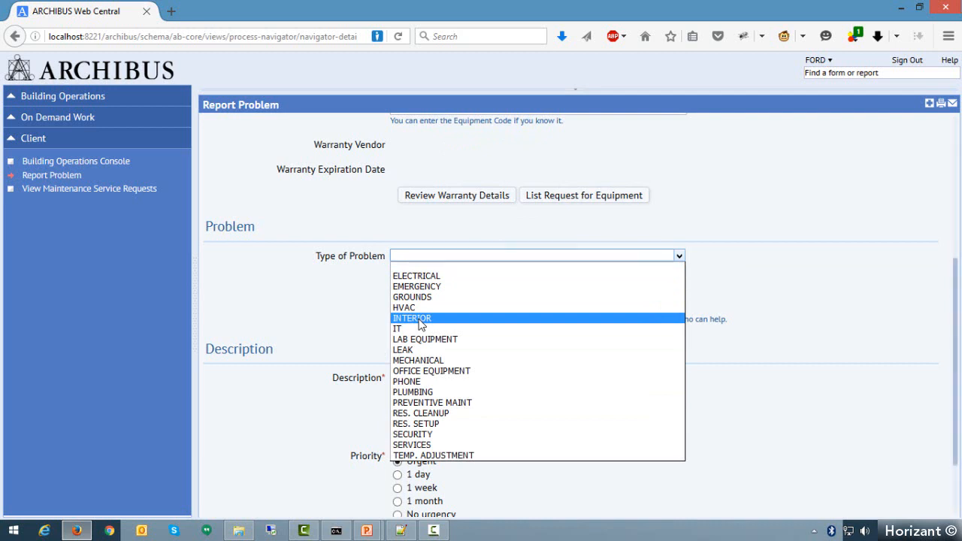
click(420, 318)
click(430, 281)
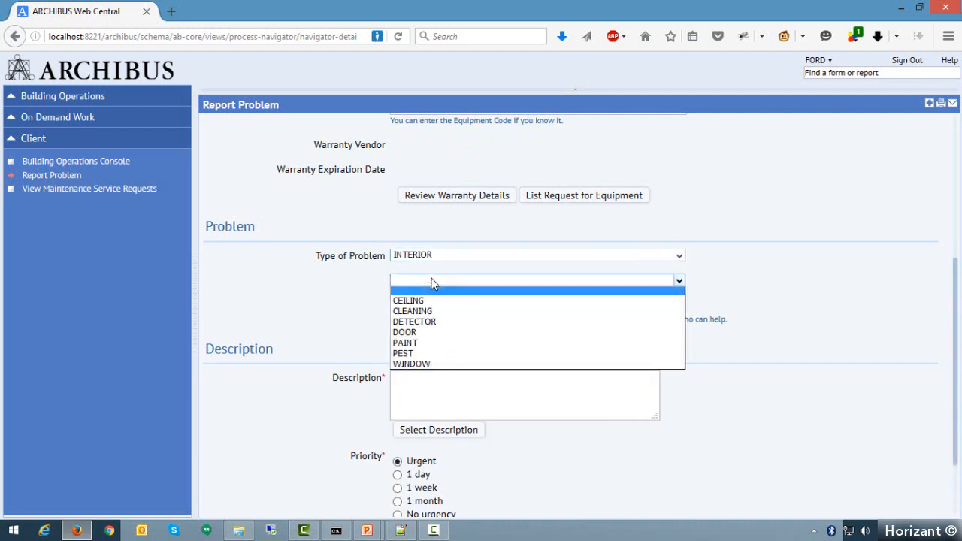
click(429, 332)
- Enter "Door to my room is badly broken." as the problem description
scroll(774, 335, down, 1)
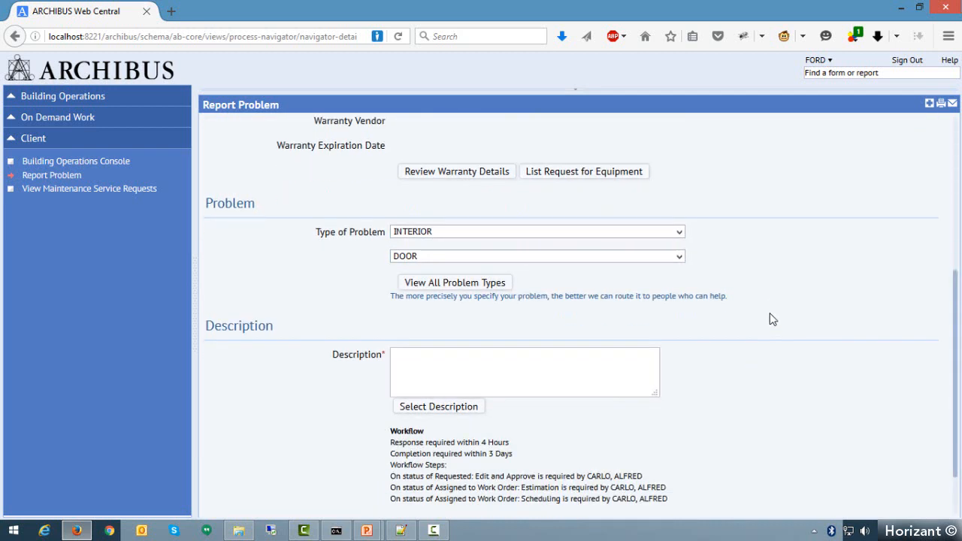
click(578, 369)
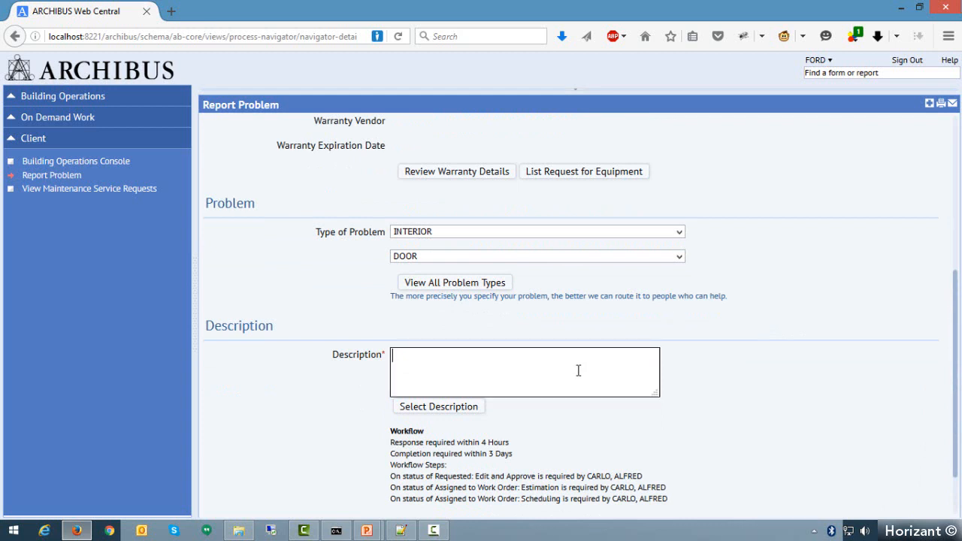
text(Door to my room is bad)
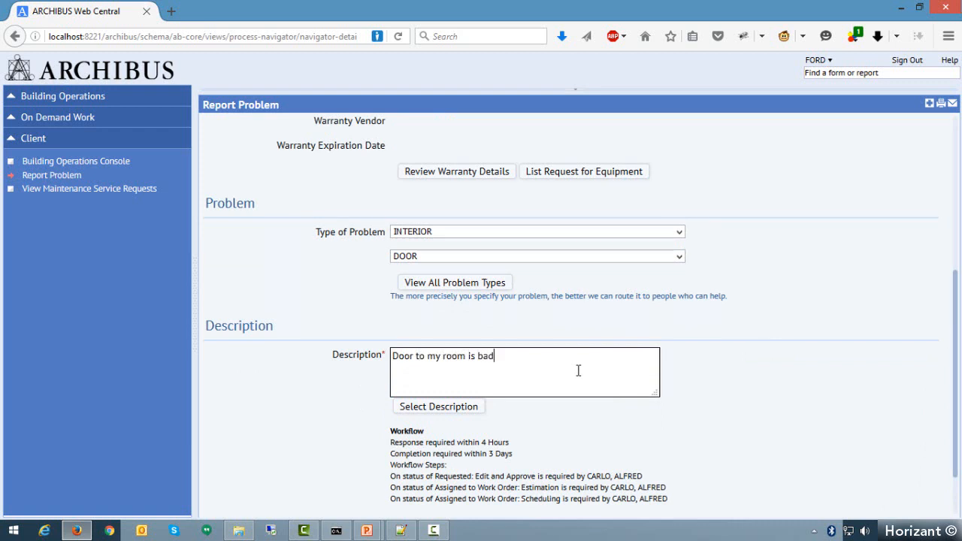
text(ly broken.)
- Submit the door problem report and acknowledge the creation of the work request
scroll(711, 374, down, 1)
scroll(725, 387, down, 1)
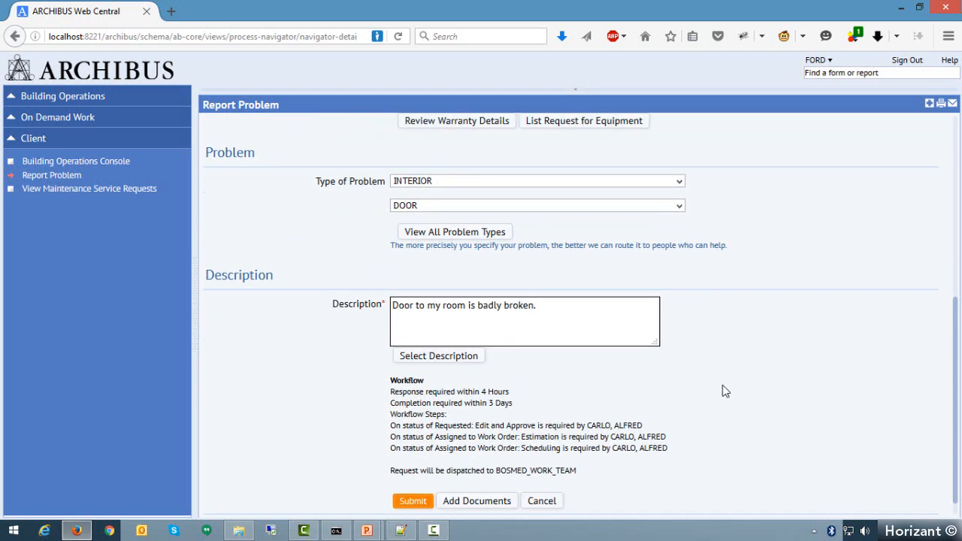
scroll(723, 387, down, 1)
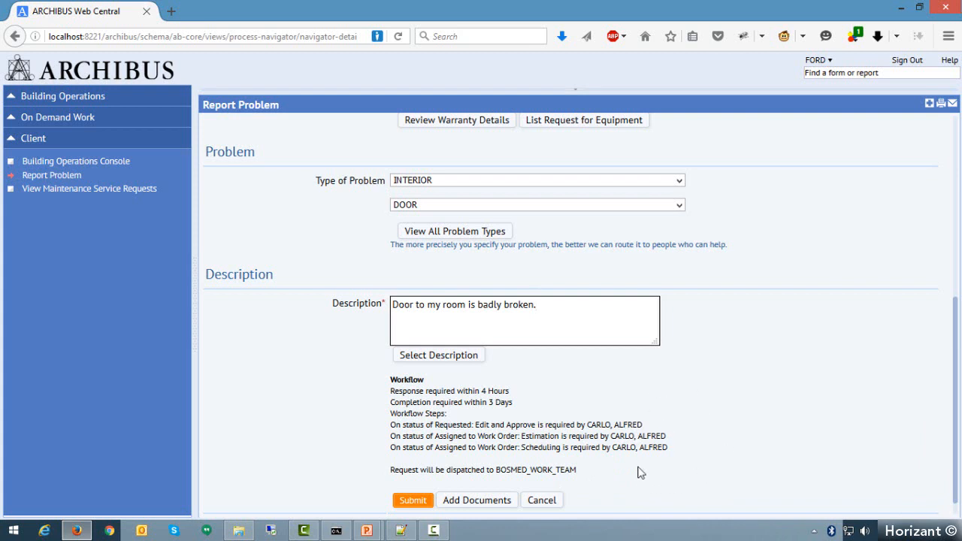
click(412, 502)
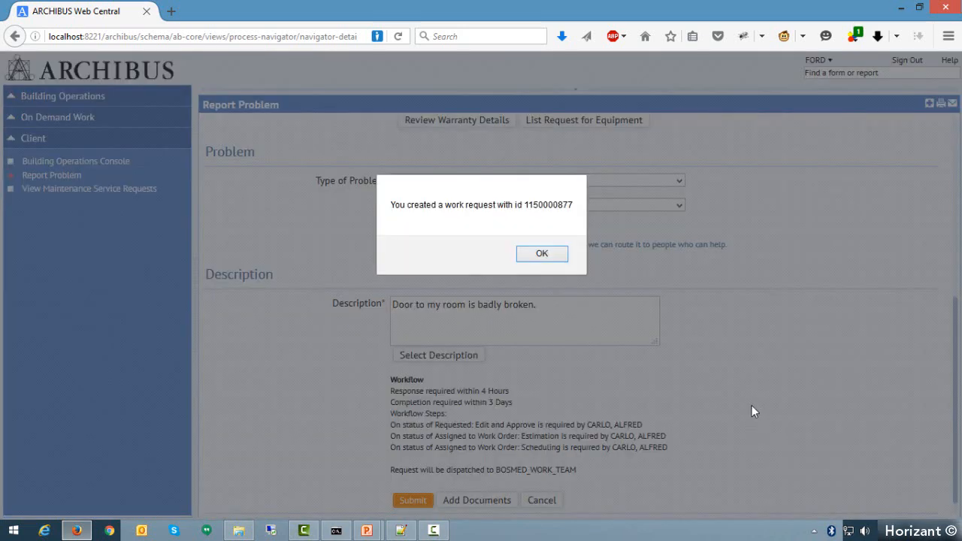
click(542, 255)
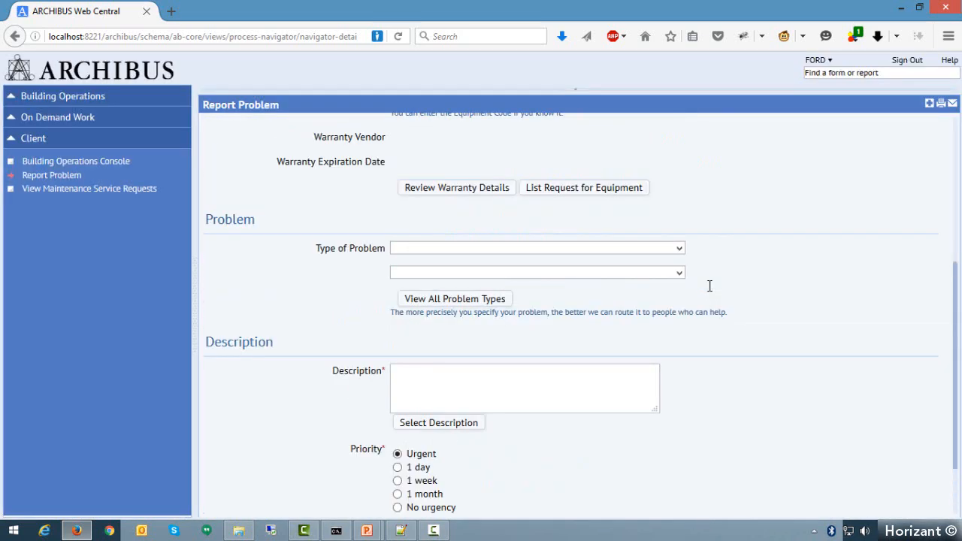
- Switch to the supervisor's account, entering its user name and password, and open the Building Operations Console
scroll(752, 467, up, 5)
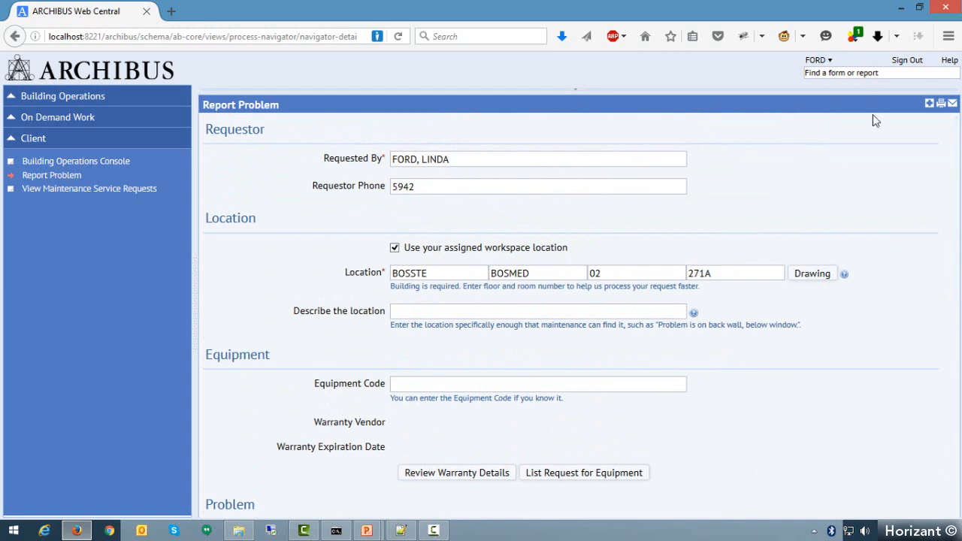
click(906, 62)
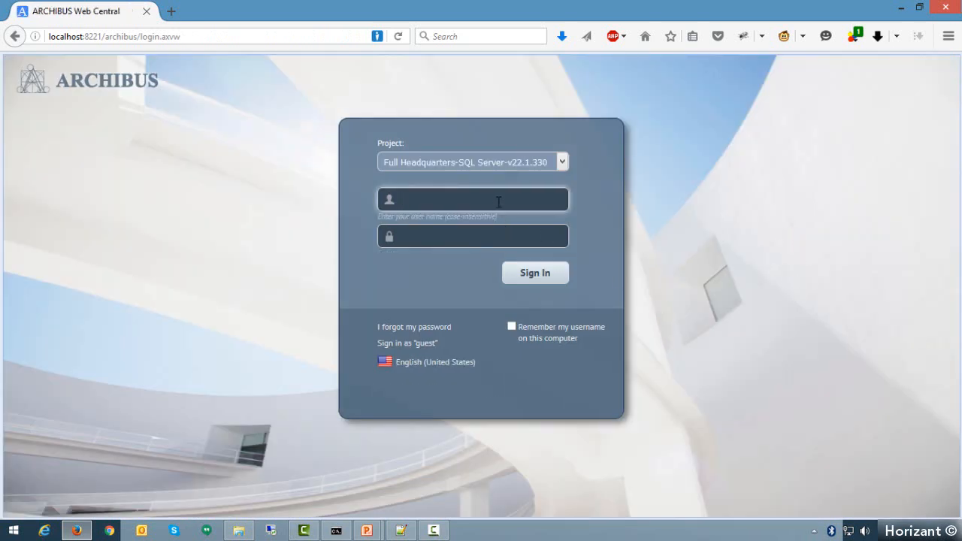
text(CARLO)
key(Tab)
text(•••)
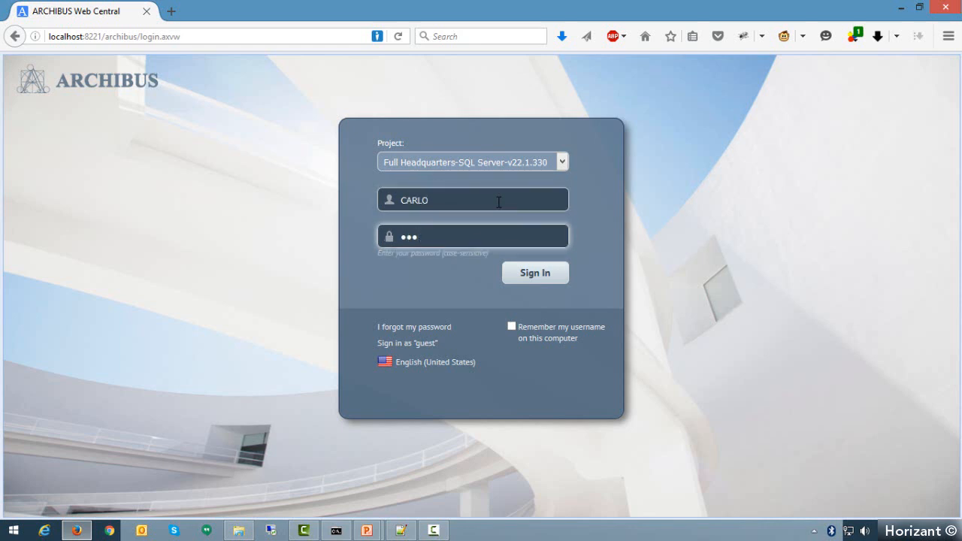
click(544, 279)
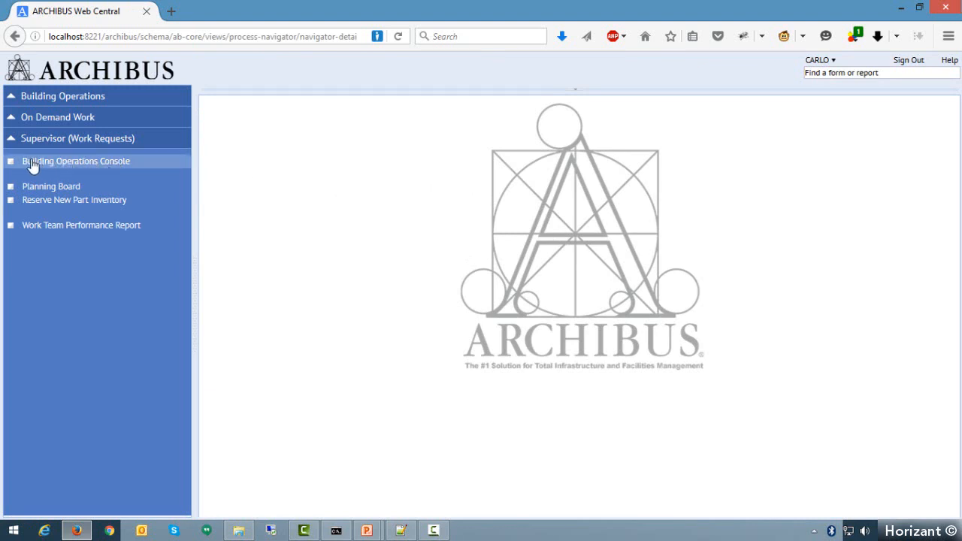
click(119, 164)
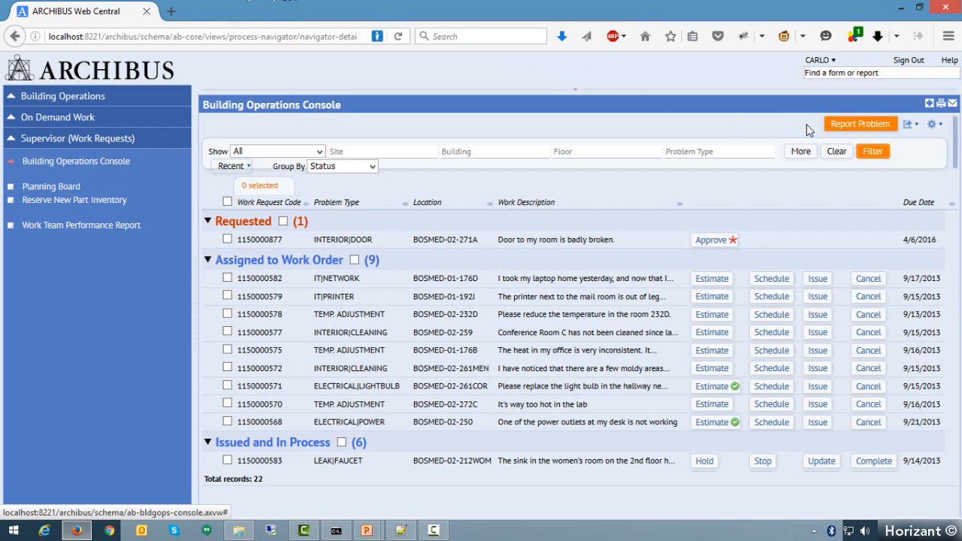
- Examine the console's Report Problem form without submitting it, and look through the work requests grouped by status
click(851, 128)
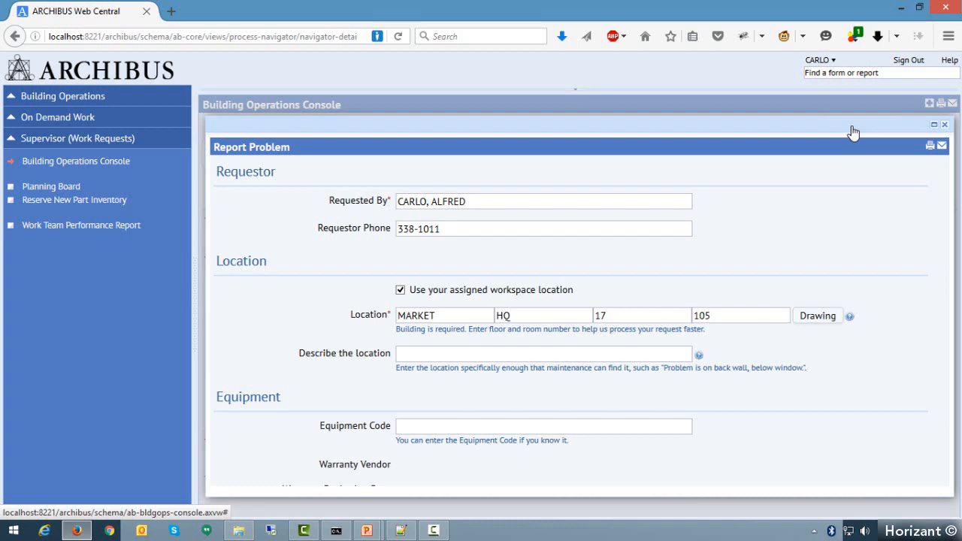
scroll(816, 361, down, 3)
scroll(816, 361, down, 10)
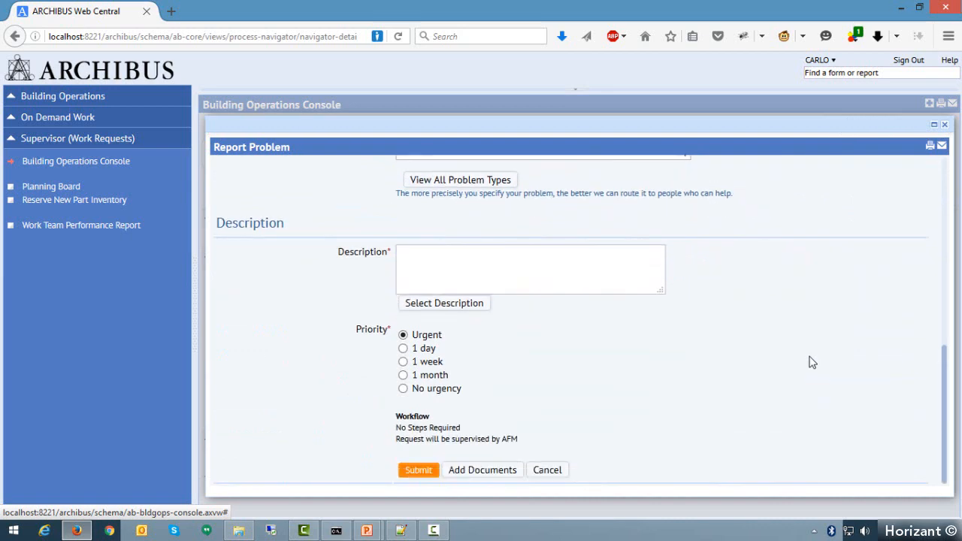
drag(943, 369, 947, 129)
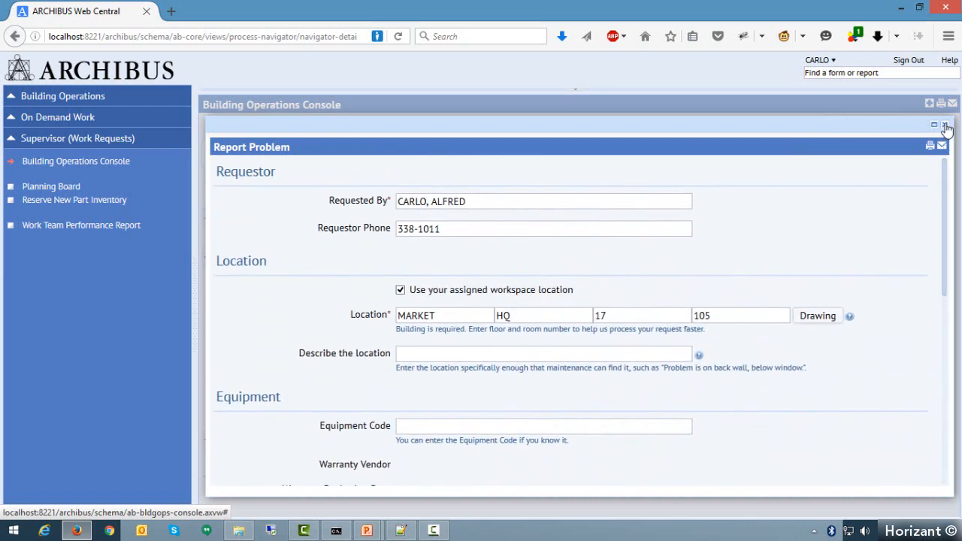
click(945, 126)
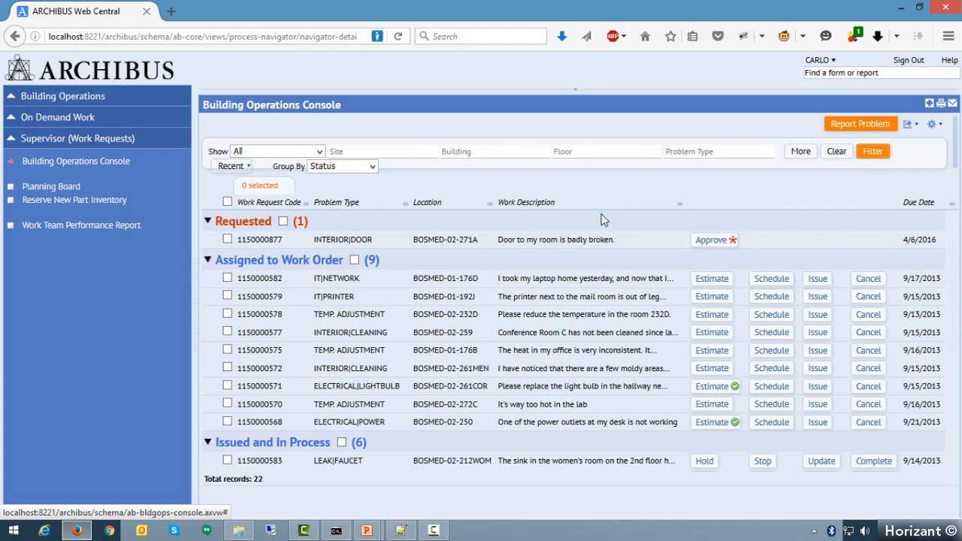
scroll(578, 327, down, 2)
scroll(579, 328, down, 3)
scroll(571, 338, up, 5)
scroll(562, 356, up, 1)
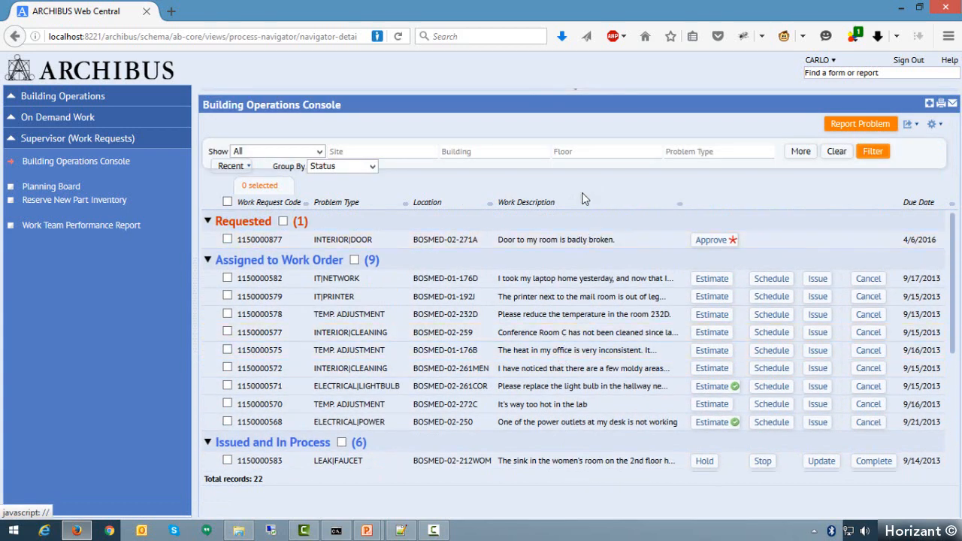
- Filter the work requests by the problem types TEMP. ADJUSTMENT, SECURITY, SECURITY|CARD ACCESS and SECURITY|KEY
click(488, 152)
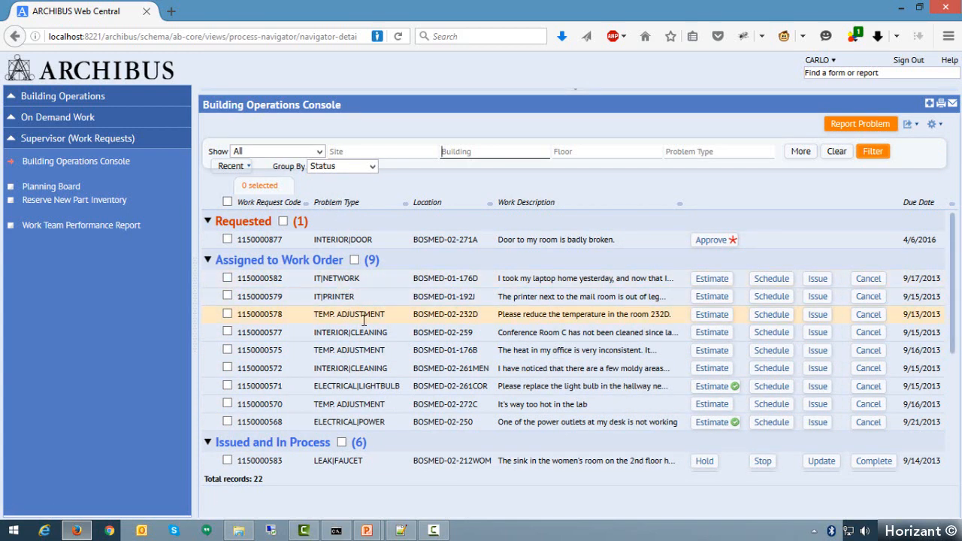
click(706, 151)
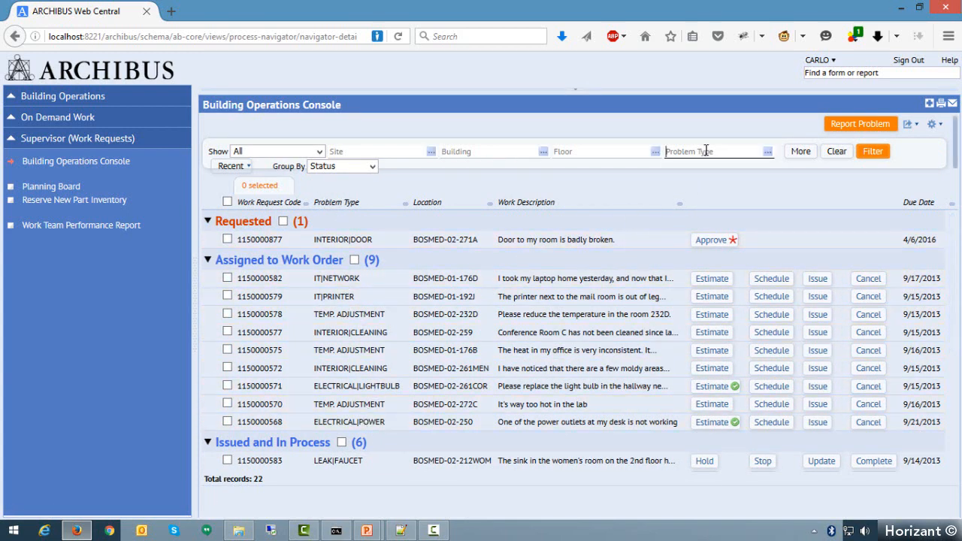
click(768, 154)
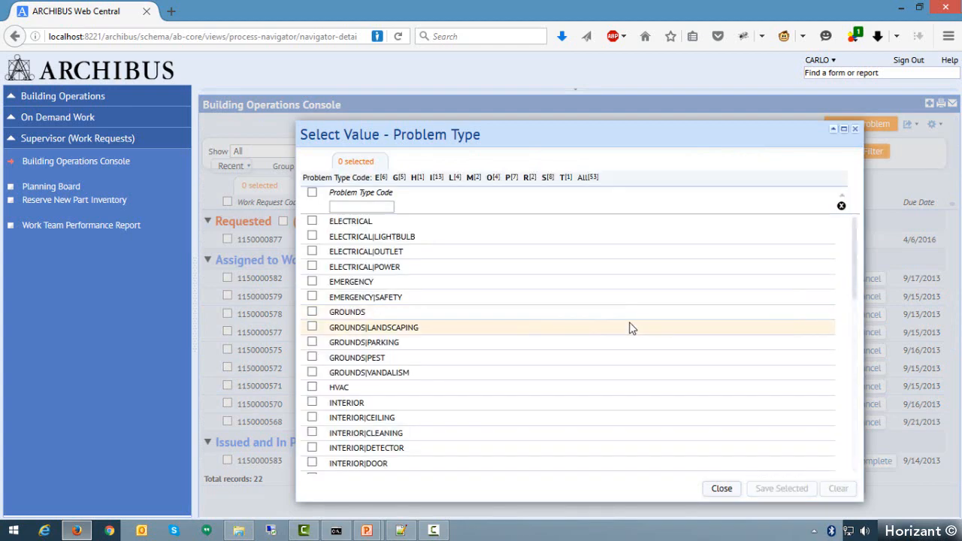
scroll(524, 391, down, 8)
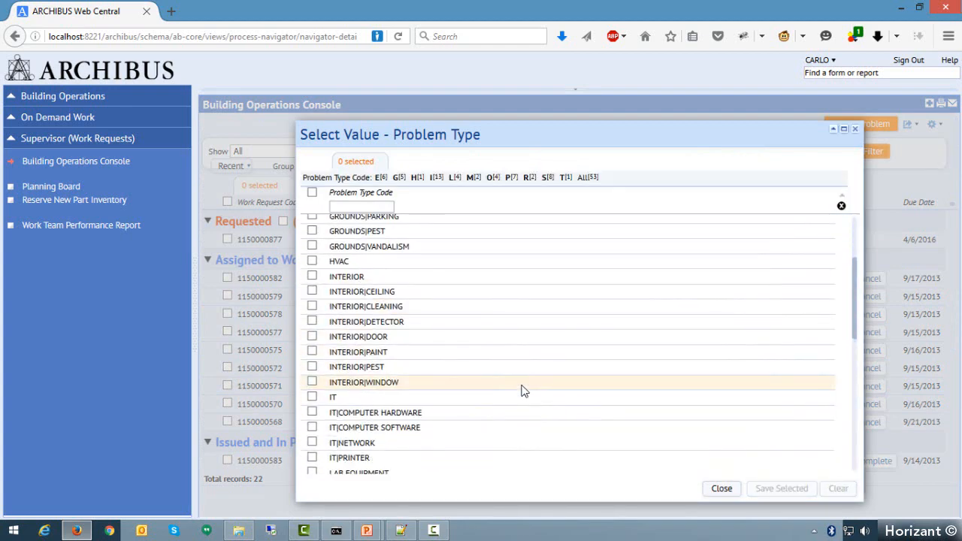
scroll(524, 391, down, 5)
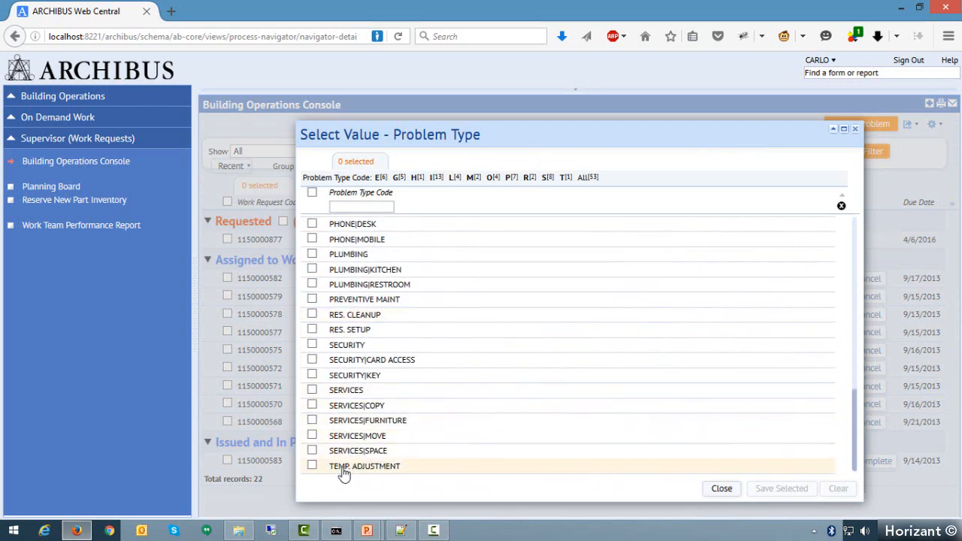
click(312, 466)
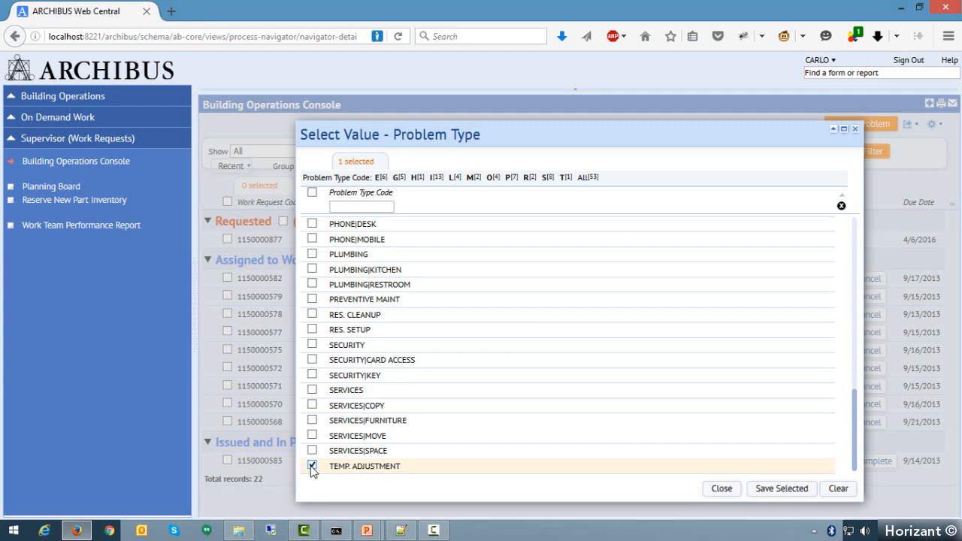
click(312, 345)
click(312, 375)
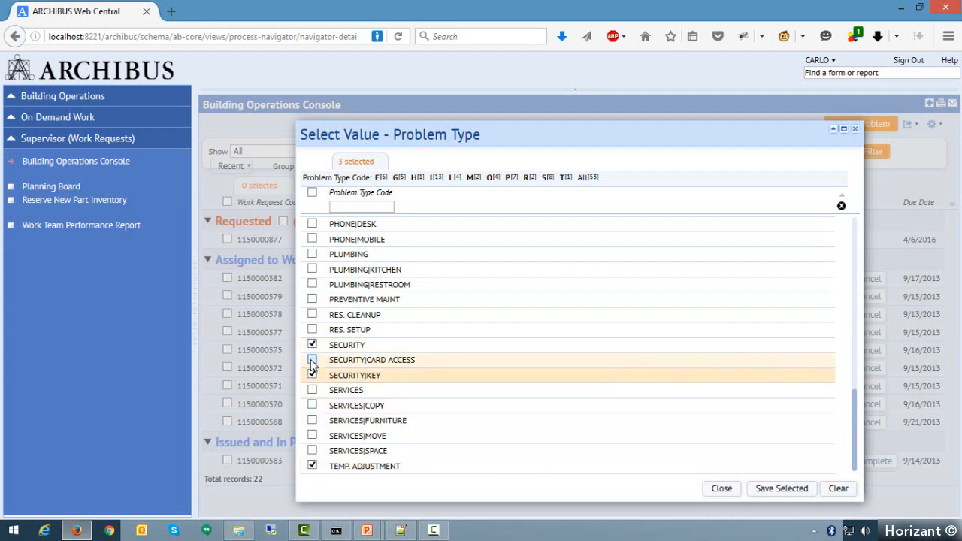
click(312, 360)
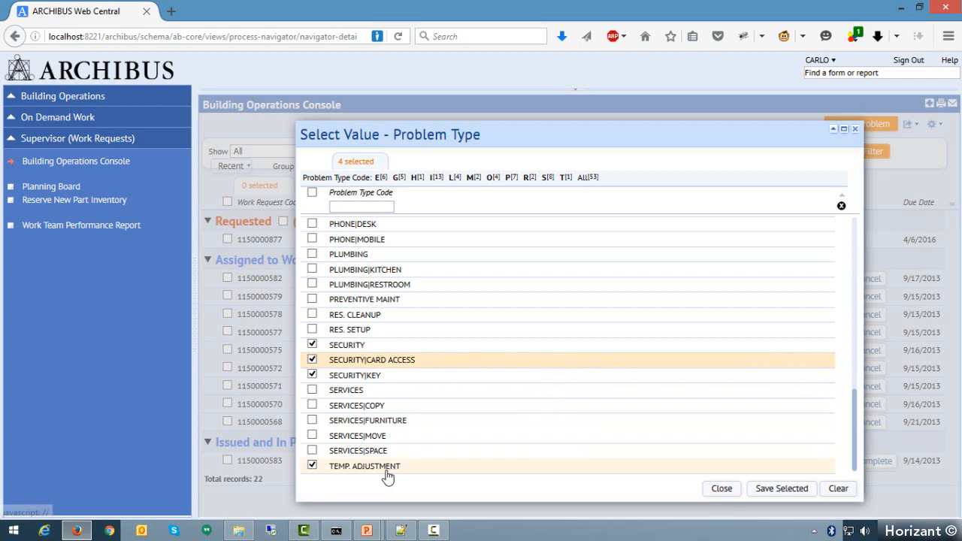
click(785, 490)
click(785, 490)
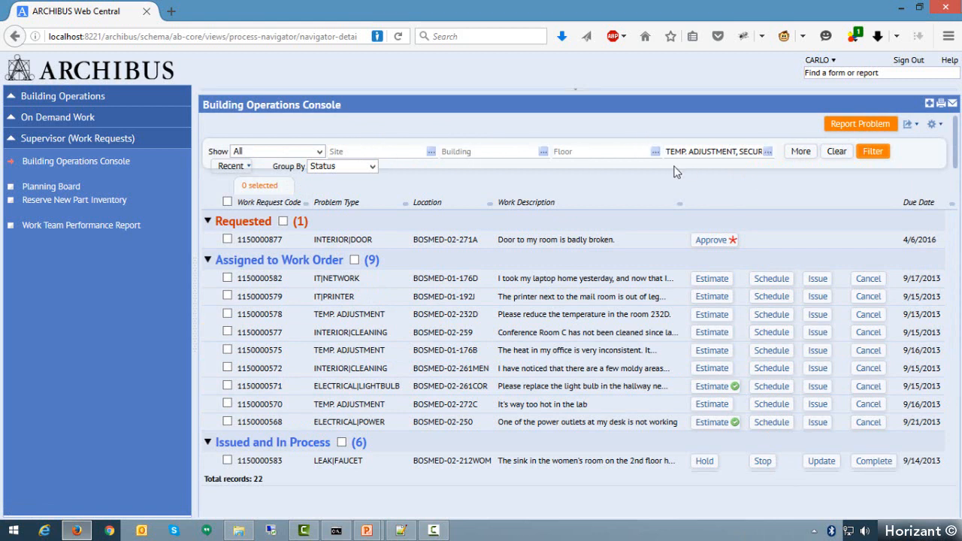
click(885, 155)
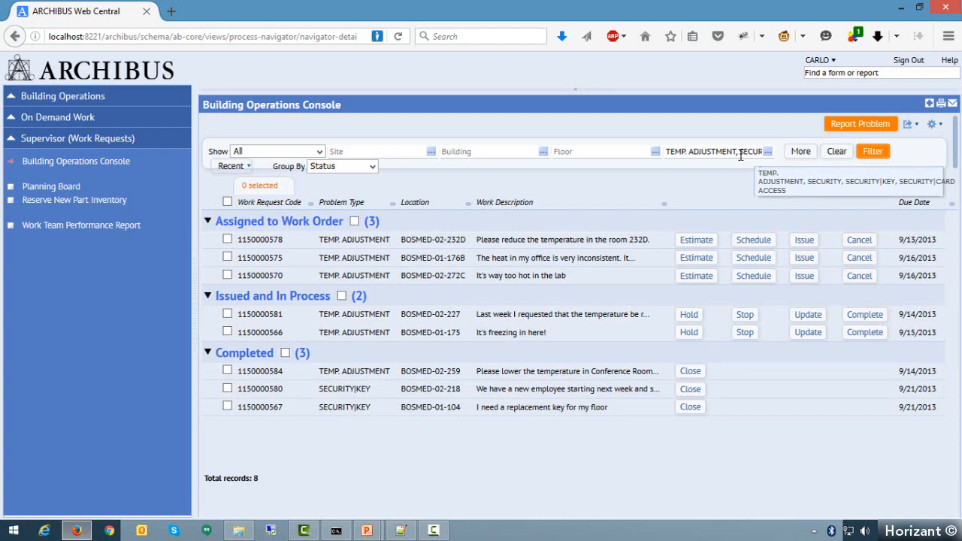
- Examine the console's additional filter fields, collapse them, and clear the problem type filter
click(801, 154)
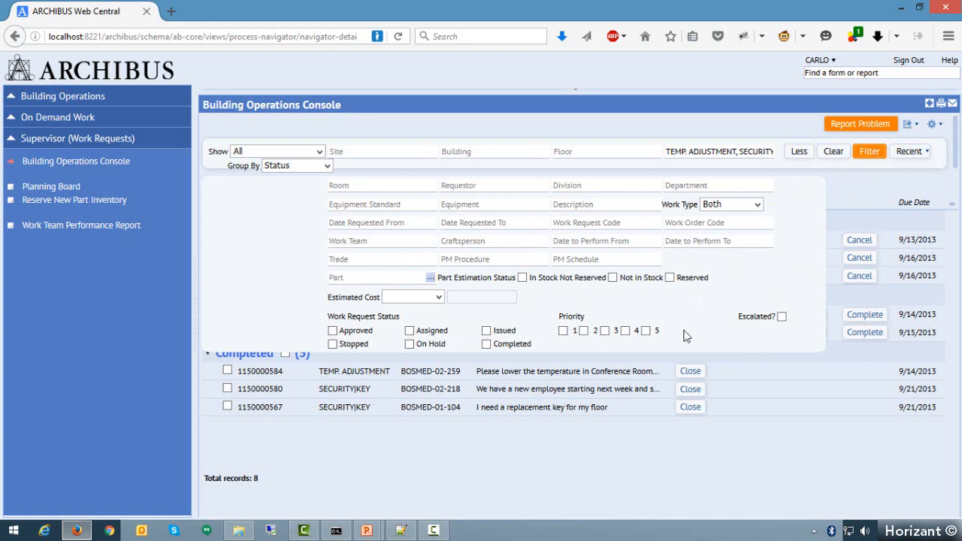
click(801, 154)
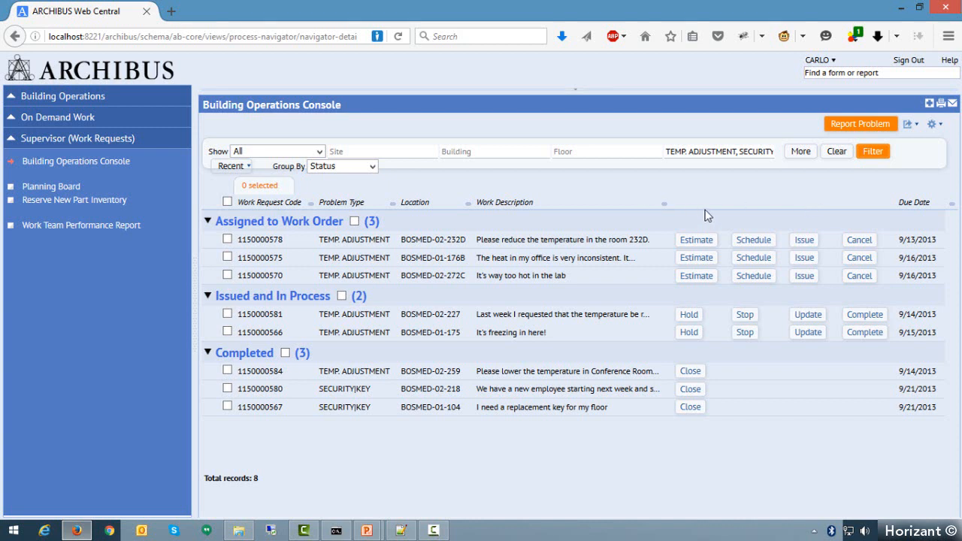
click(838, 153)
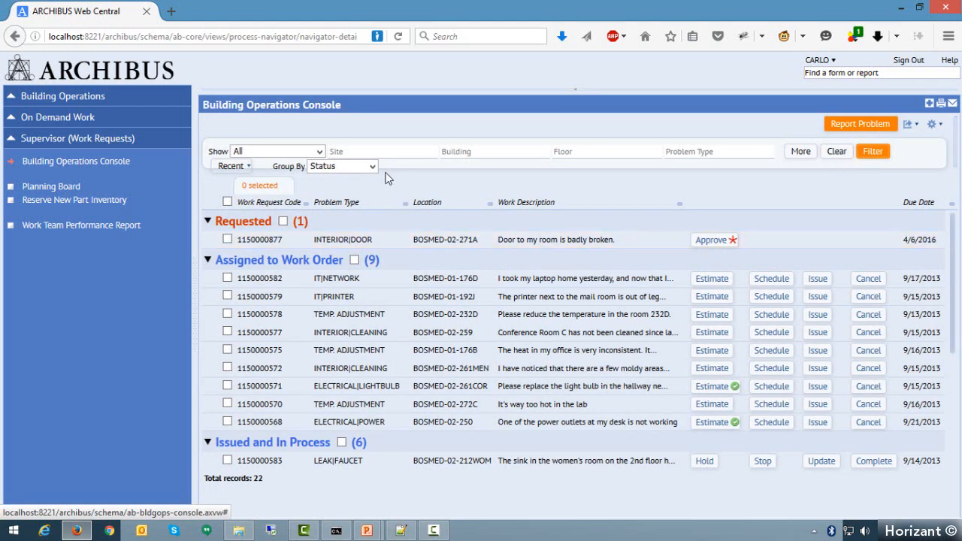
- Look through the Show options without changing them, reapply the recent problem type filter, and clear it again
click(320, 152)
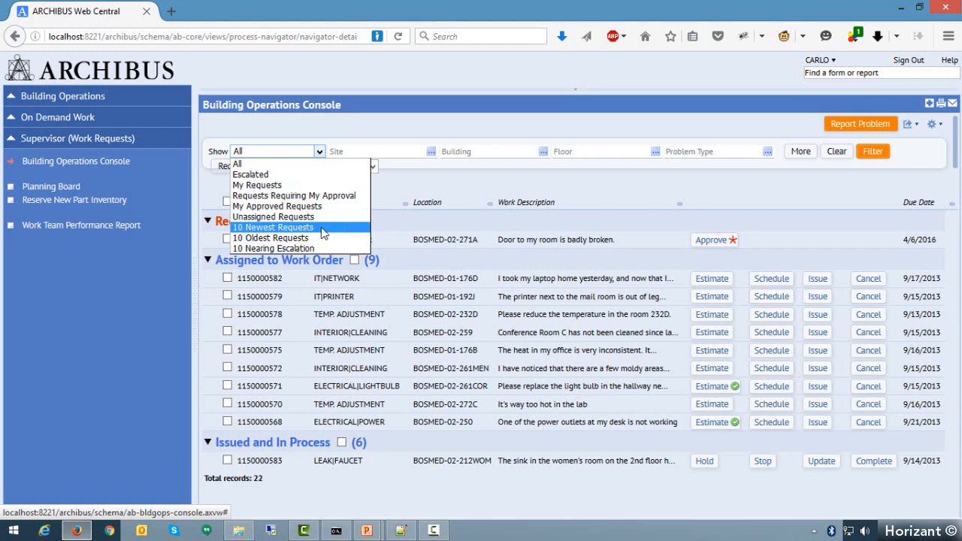
click(372, 139)
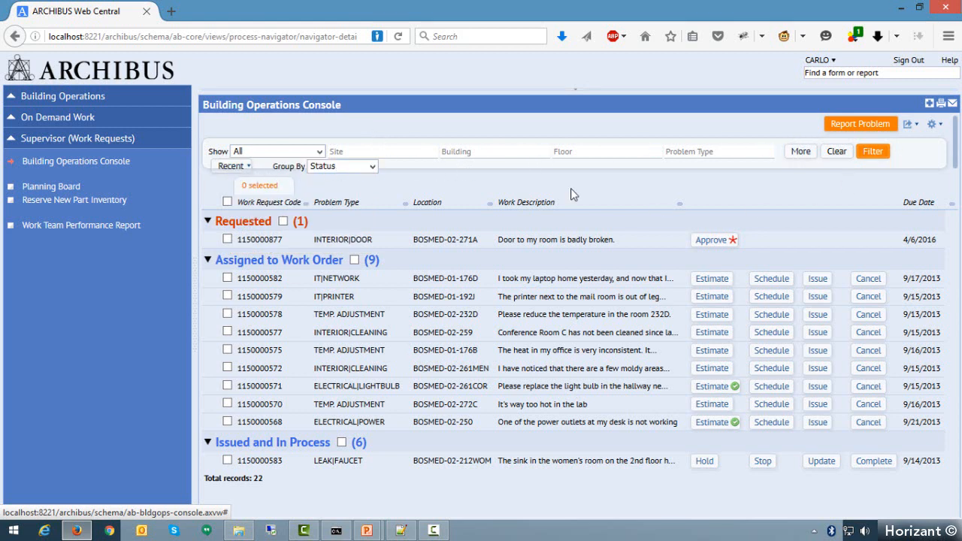
click(237, 173)
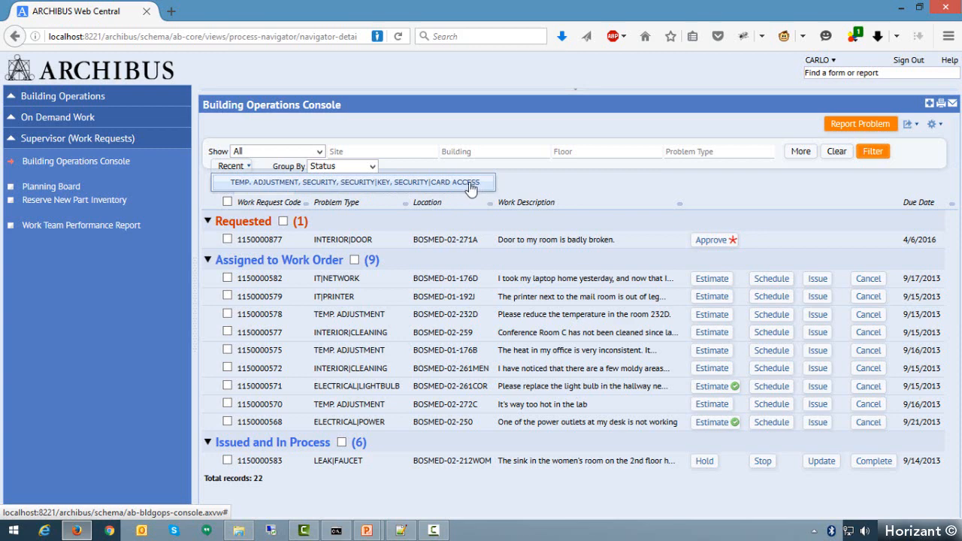
click(466, 185)
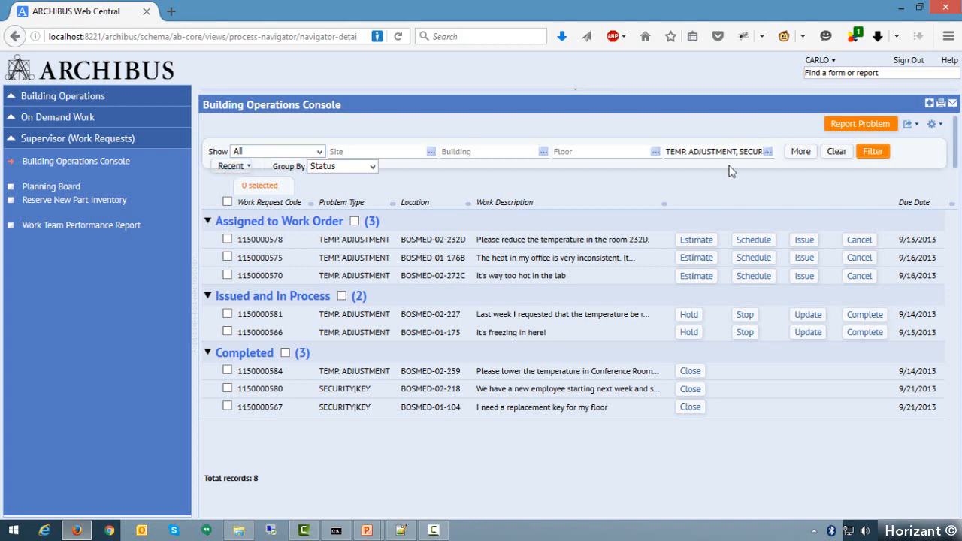
click(838, 152)
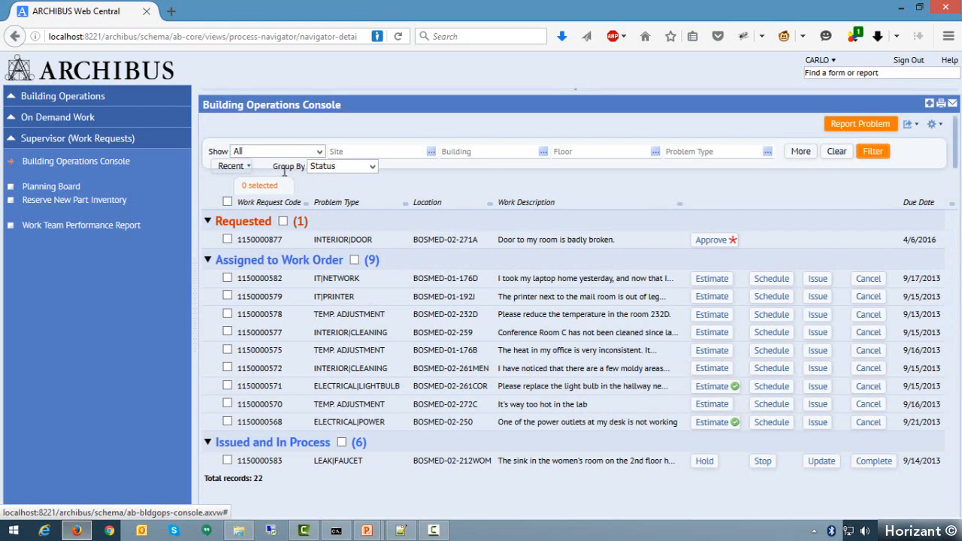
- Group the work requests by Problem Type, look through the groups, and restore the grouping by Status
click(372, 167)
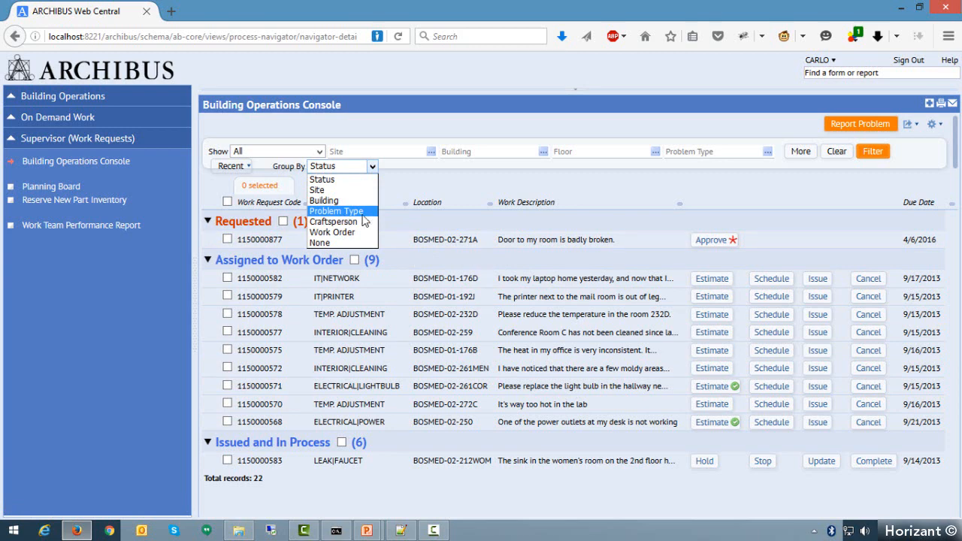
click(368, 213)
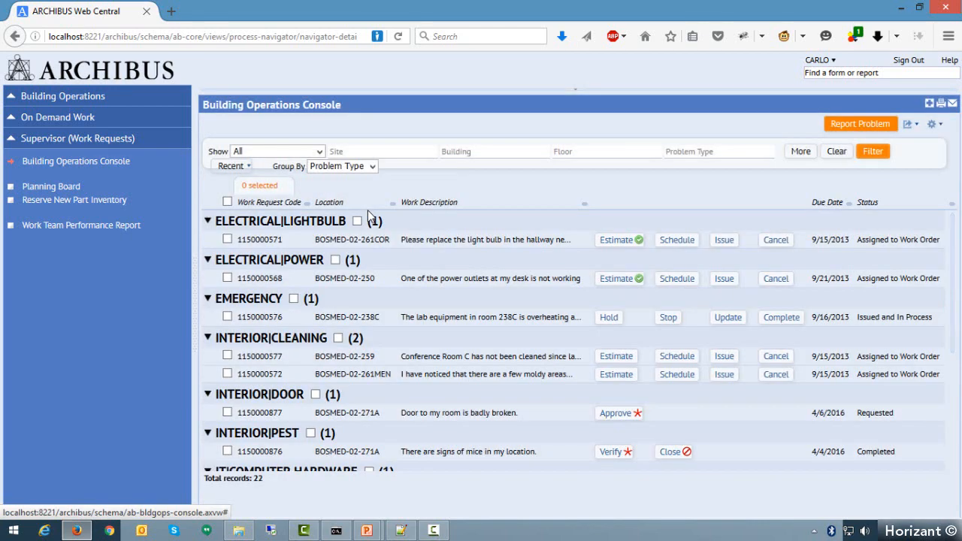
scroll(479, 322, down, 5)
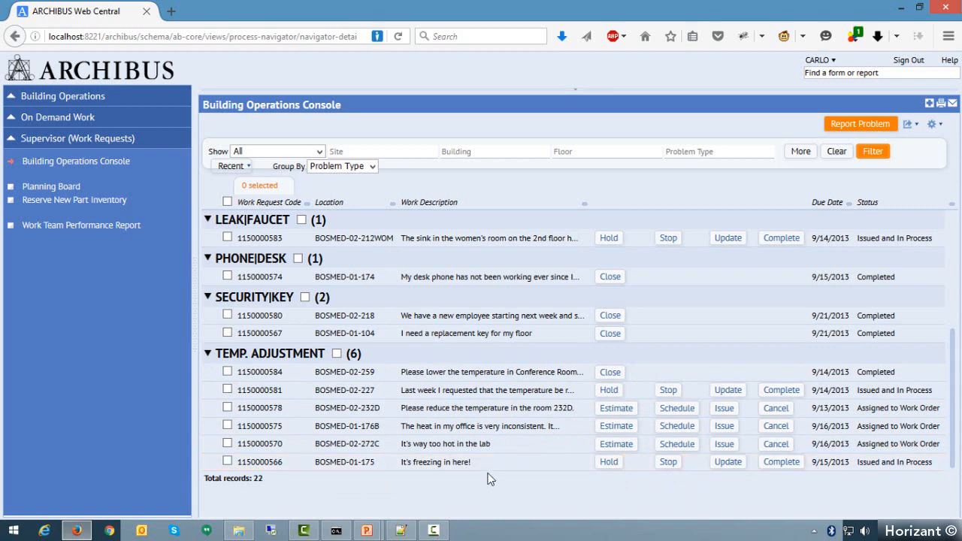
scroll(490, 477, up, 3)
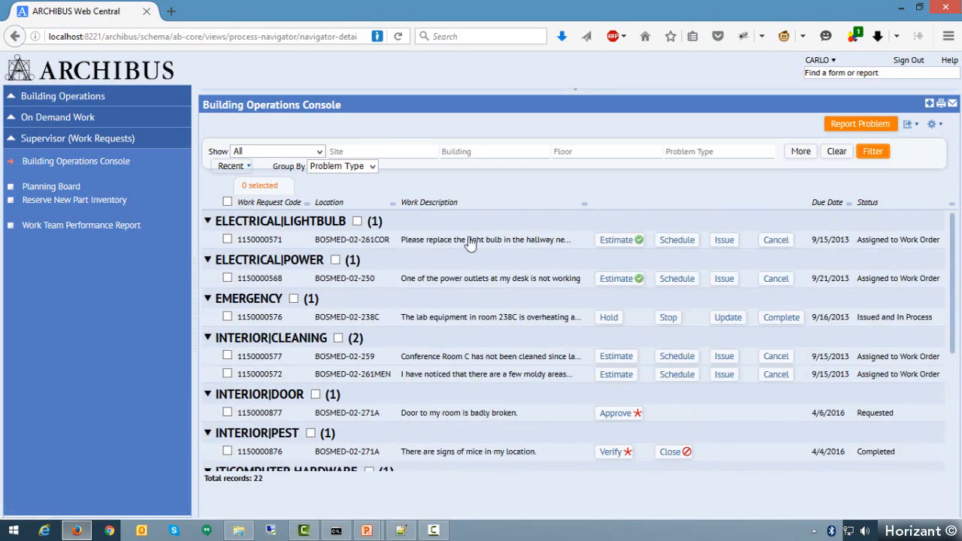
click(368, 166)
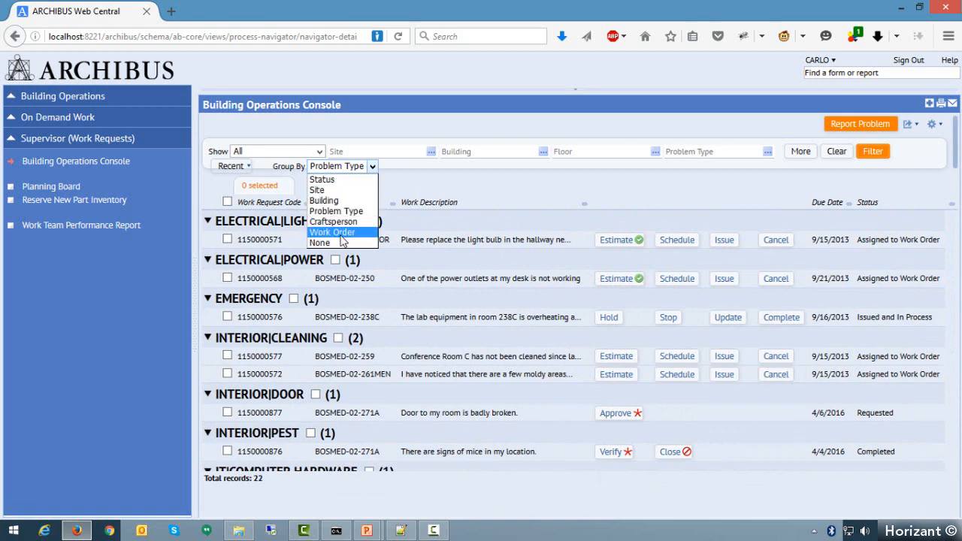
click(344, 181)
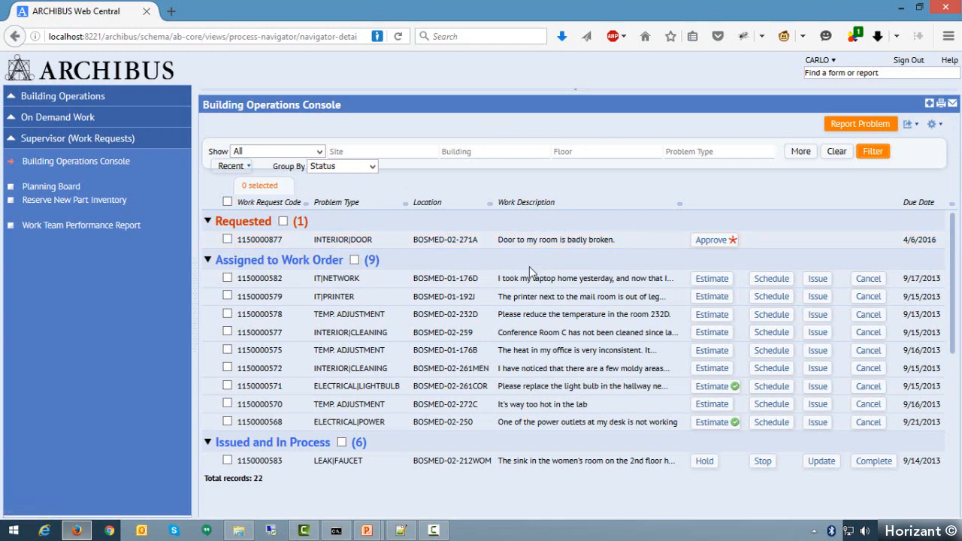
- Look through the status groups, open the requested broken-door work request, and examine the requester and location under More Information
scroll(450, 383, down, 3)
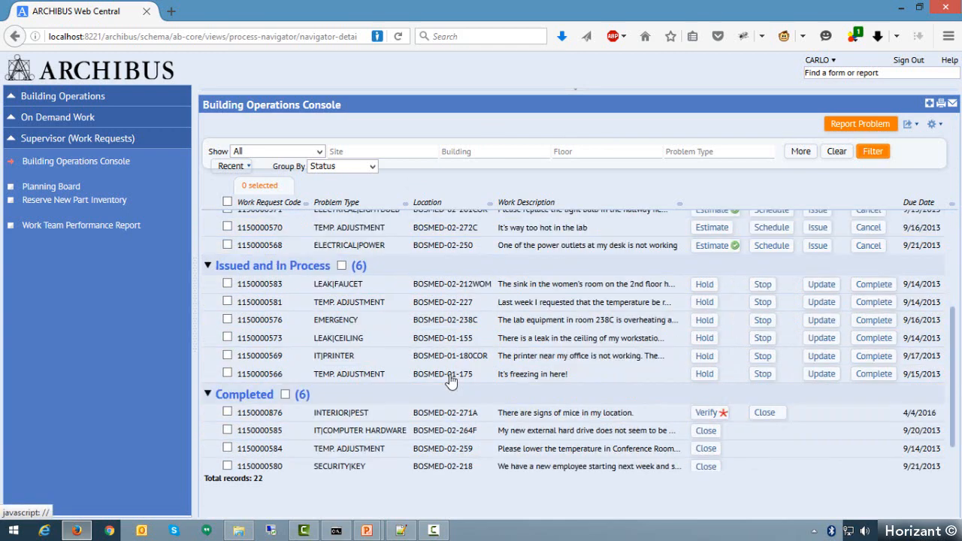
scroll(450, 384, down, 1)
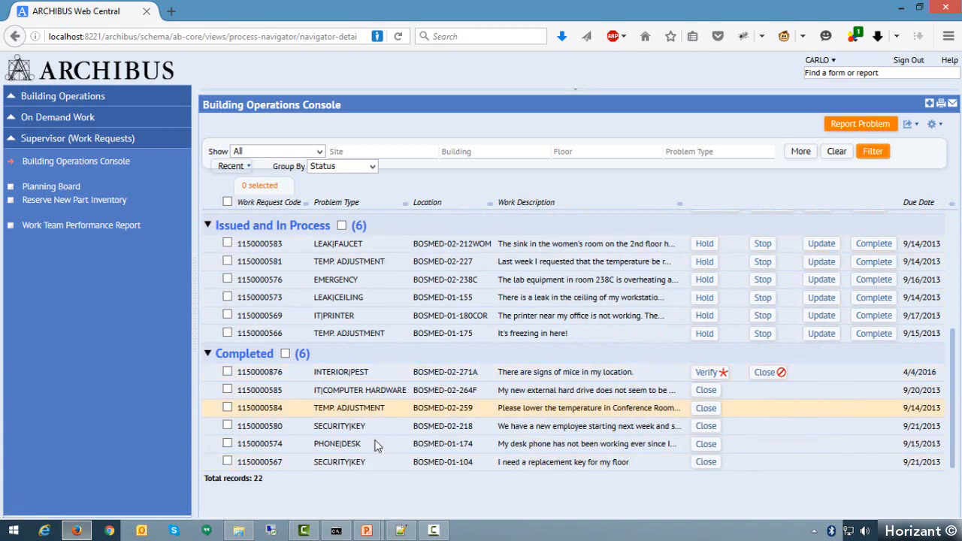
scroll(515, 447, up, 5)
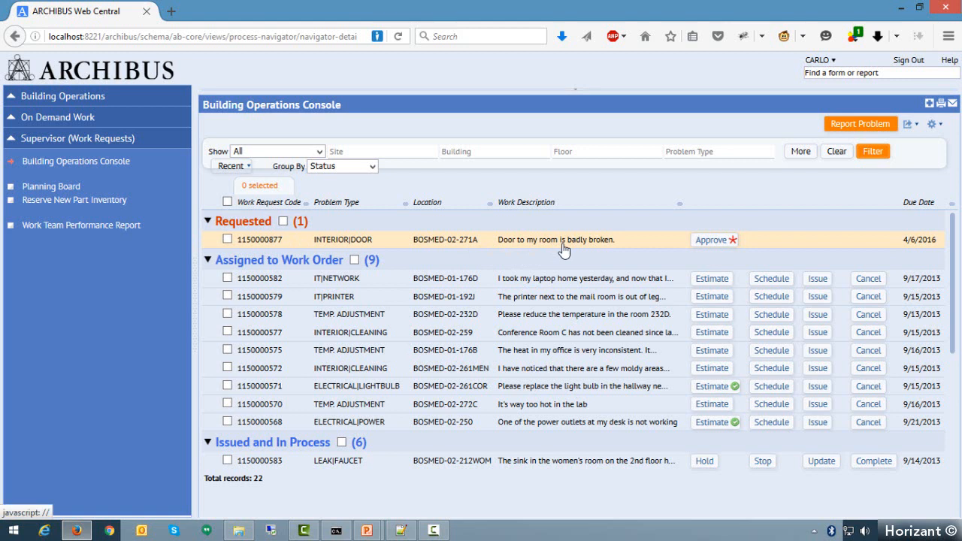
click(269, 242)
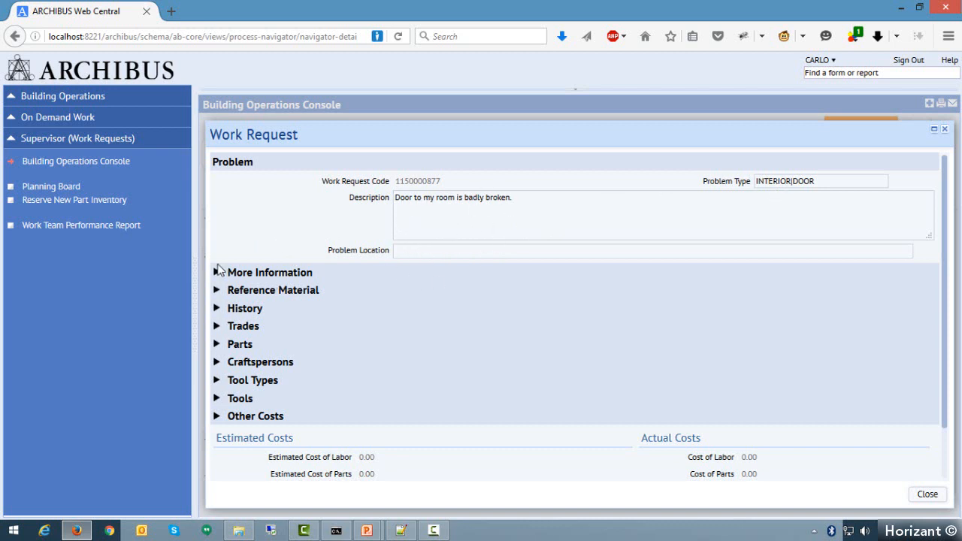
click(218, 273)
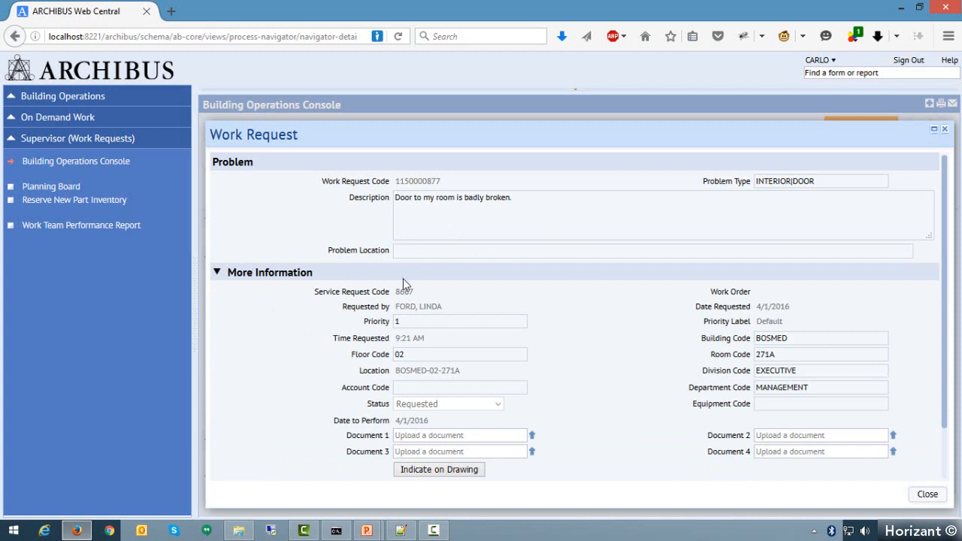
drag(445, 308, 389, 310)
click(589, 338)
drag(399, 371, 483, 373)
click(597, 376)
- Review the remaining sections of the door work request, including Reference Material, and close its details
scroll(604, 408, down, 3)
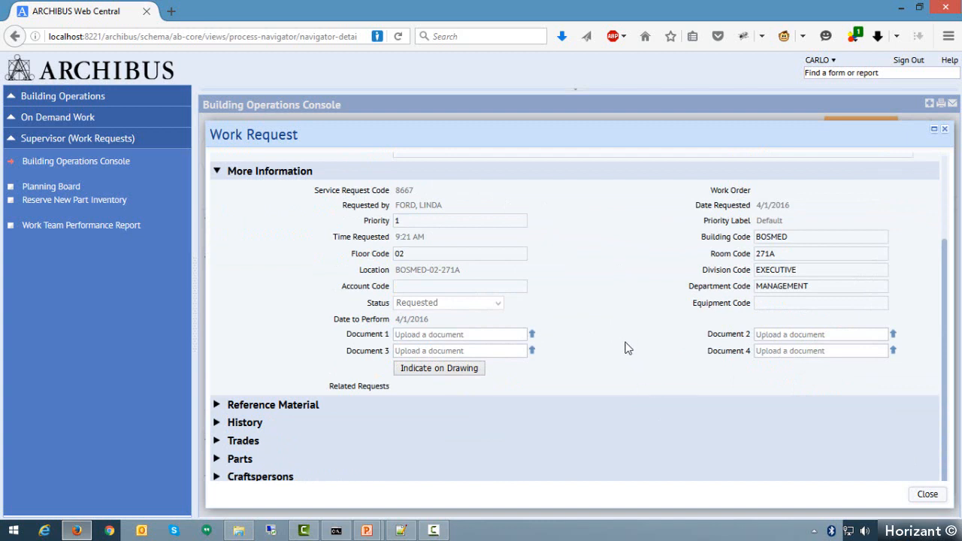
scroll(627, 353, up, 3)
scroll(627, 363, down, 3)
scroll(629, 364, down, 1)
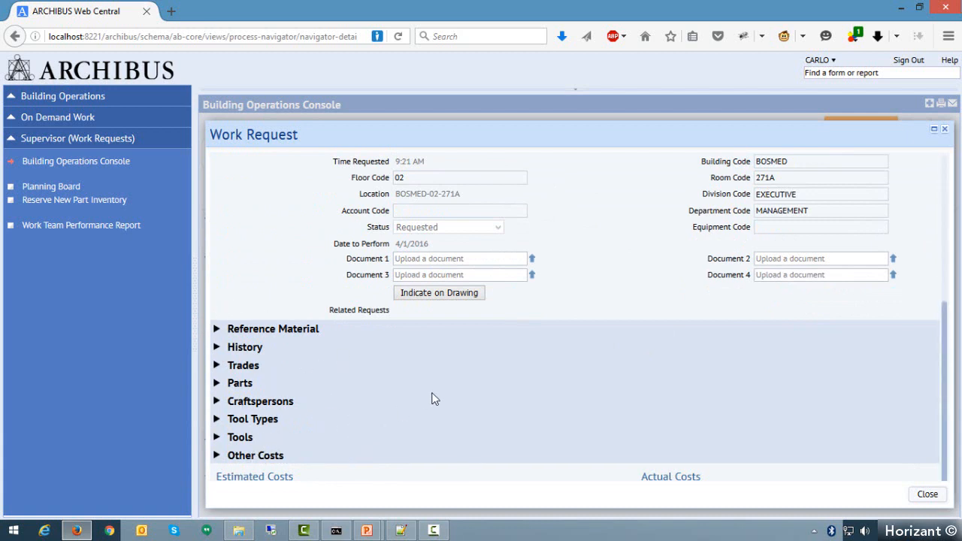
scroll(508, 395, down, 2)
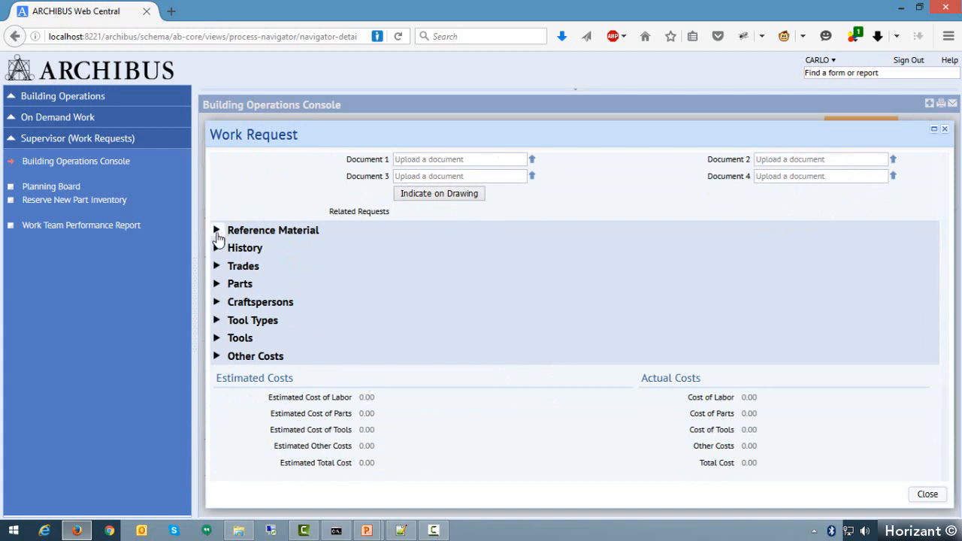
click(217, 230)
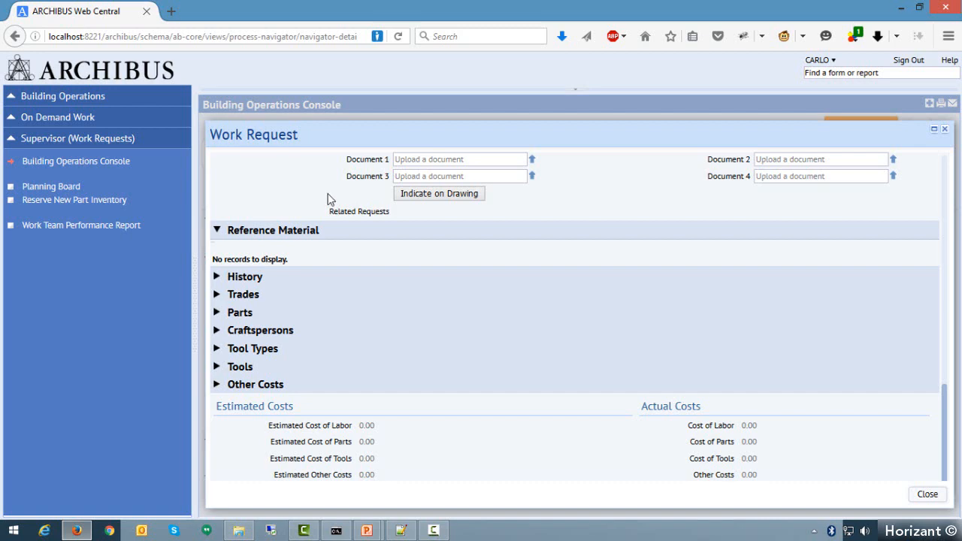
click(924, 495)
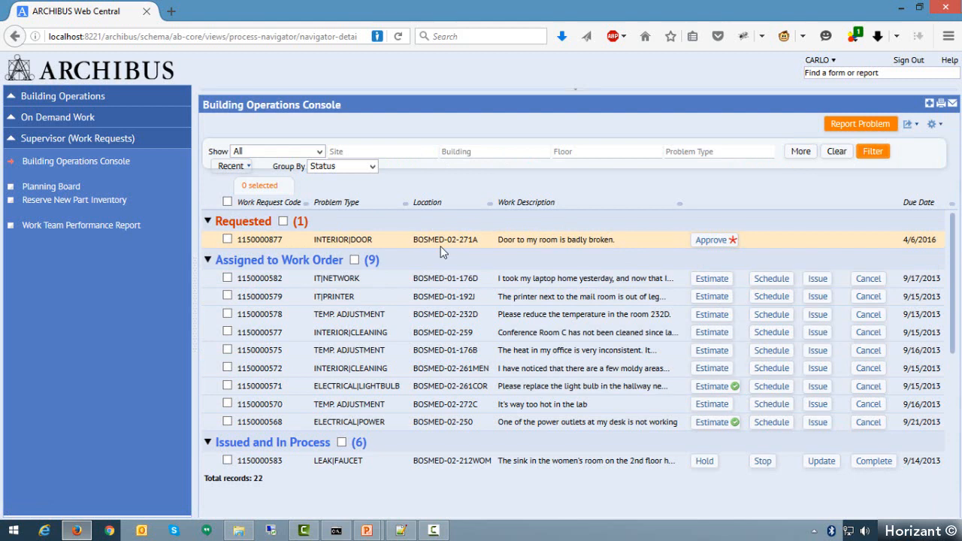
- Approve the broken-door work request with Default priority and no comments, and open its estimate
click(718, 241)
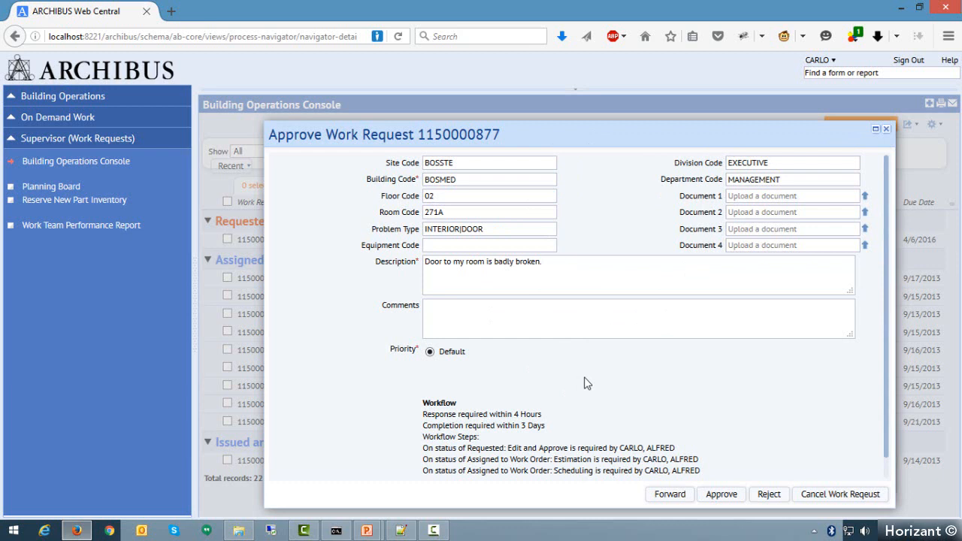
click(482, 303)
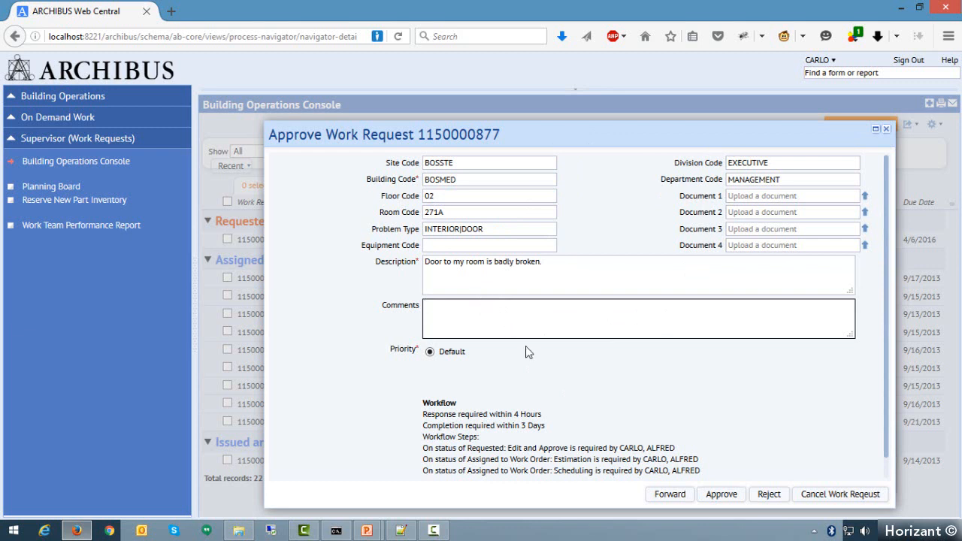
click(666, 500)
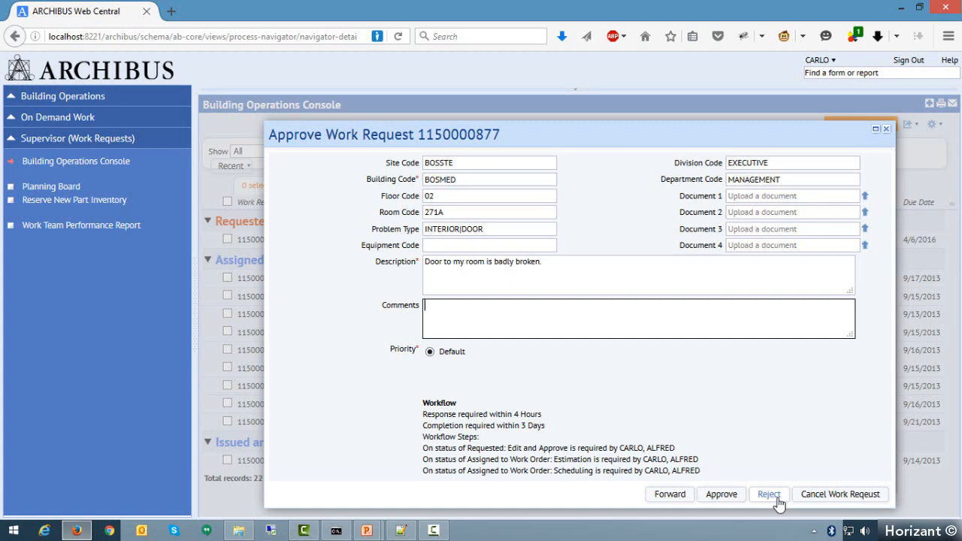
click(722, 497)
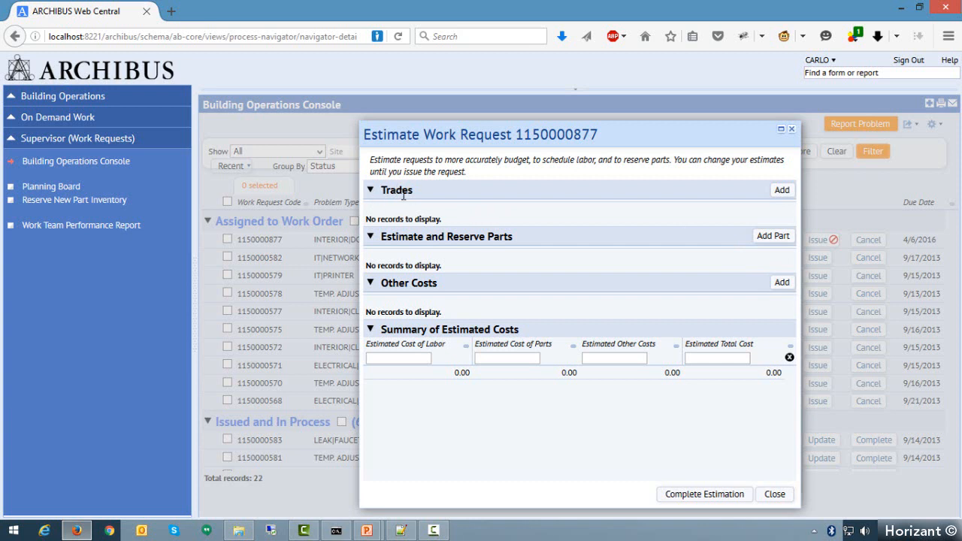
- Add the CARPENTER-I trade with 2 estimated hours to the door request's estimate, without adding a second trade
click(783, 191)
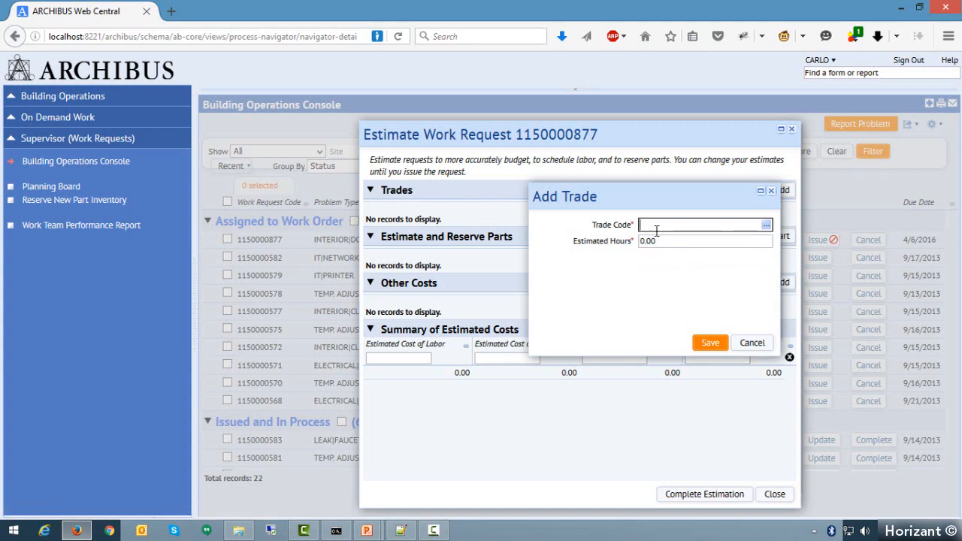
click(767, 228)
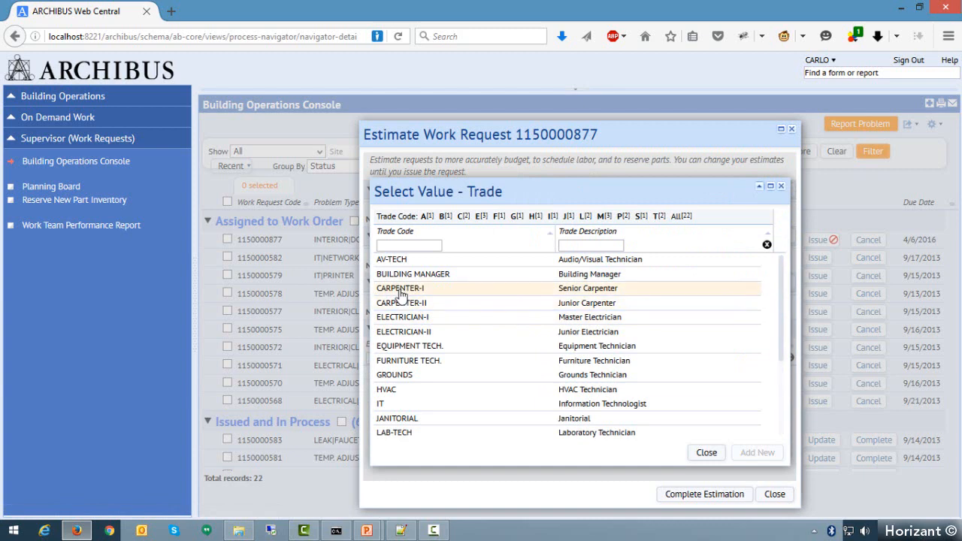
click(406, 290)
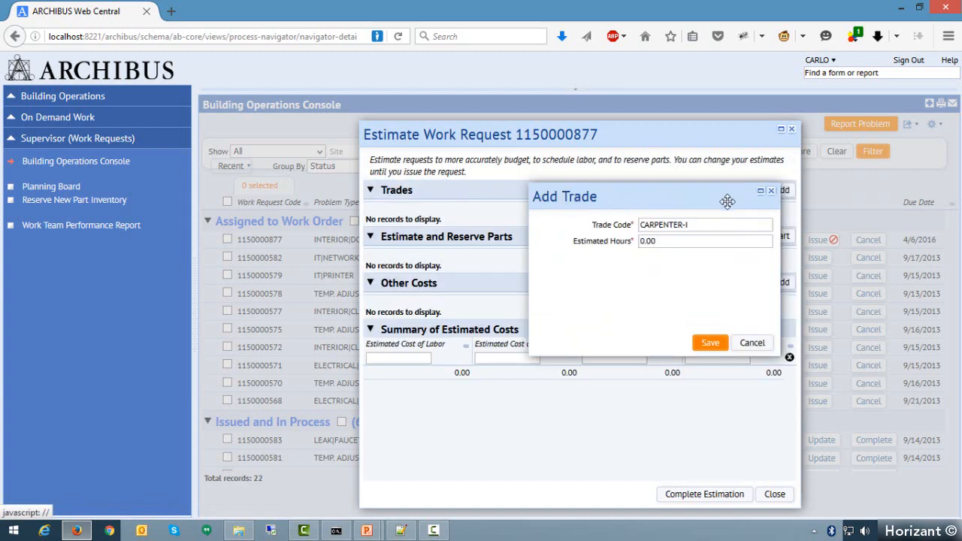
click(665, 241)
double_click(665, 241)
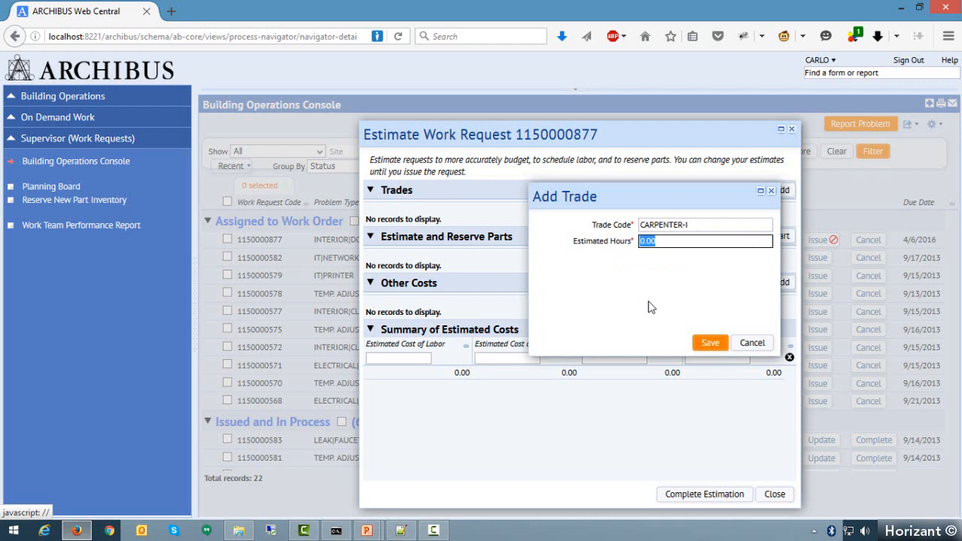
text(2)
click(710, 345)
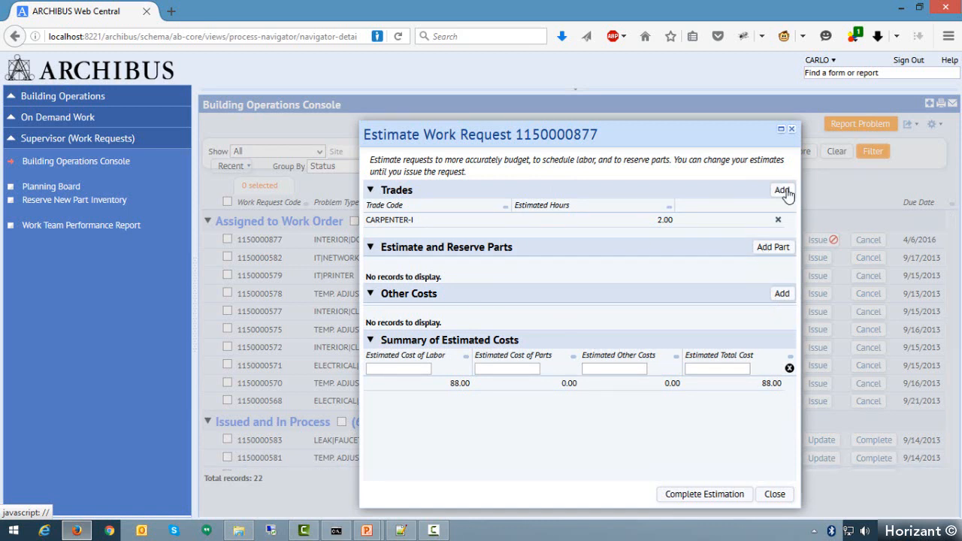
click(782, 191)
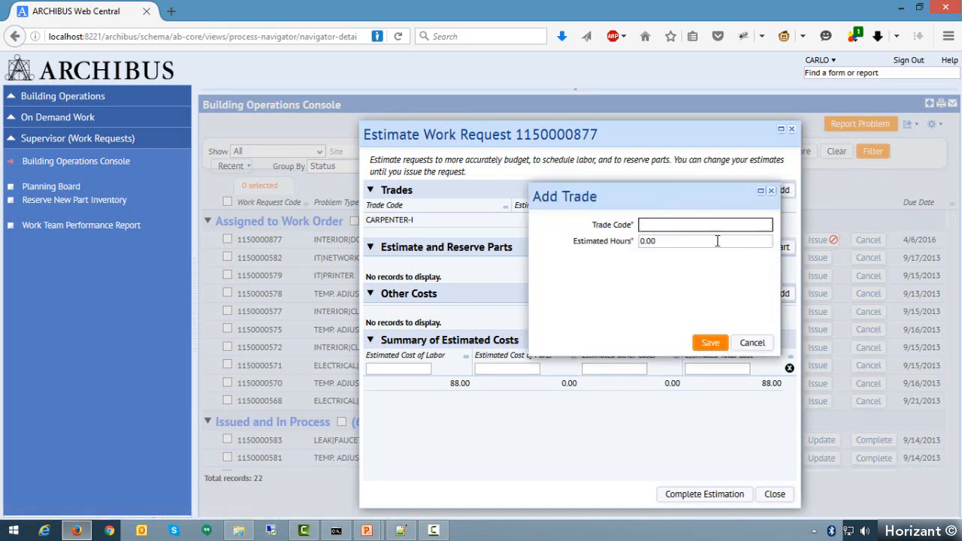
click(756, 344)
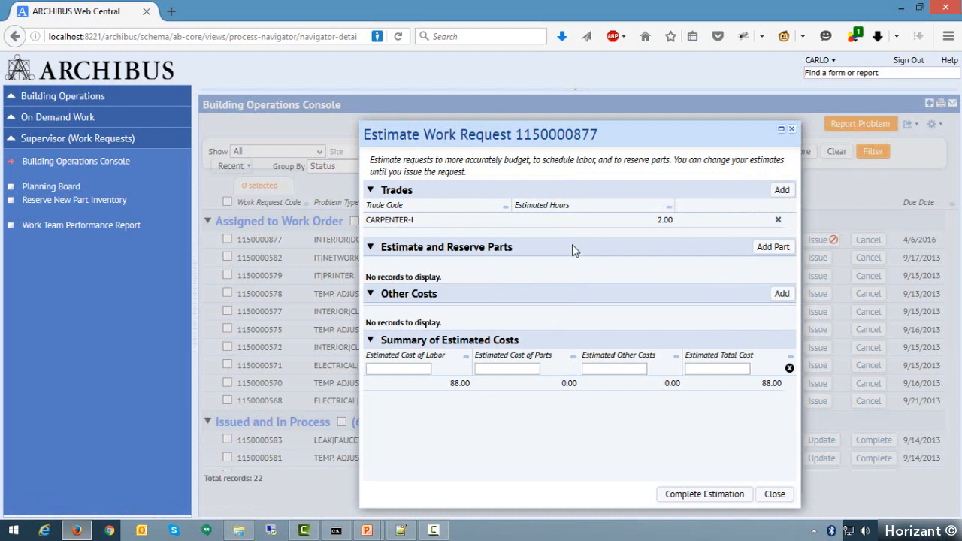
click(786, 250)
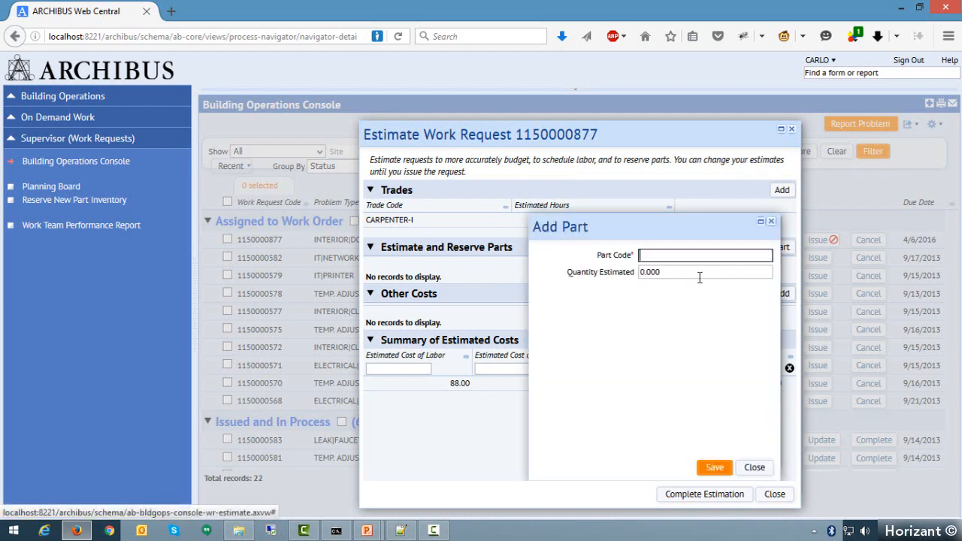
click(766, 257)
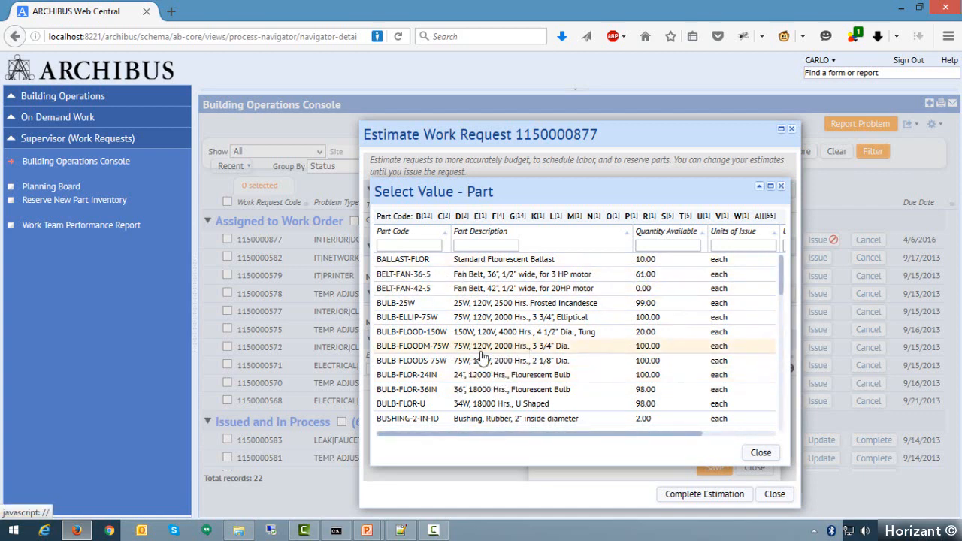
click(419, 347)
click(643, 272)
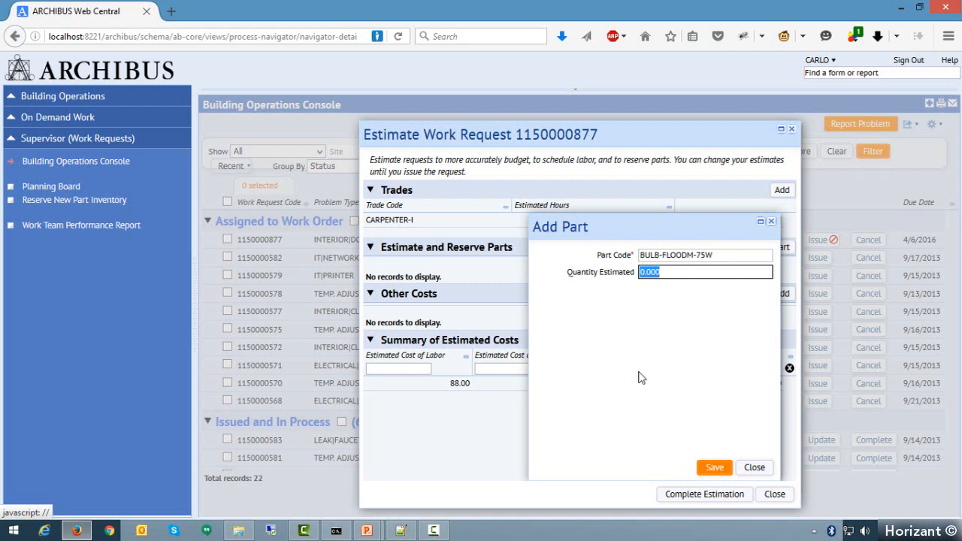
click(758, 470)
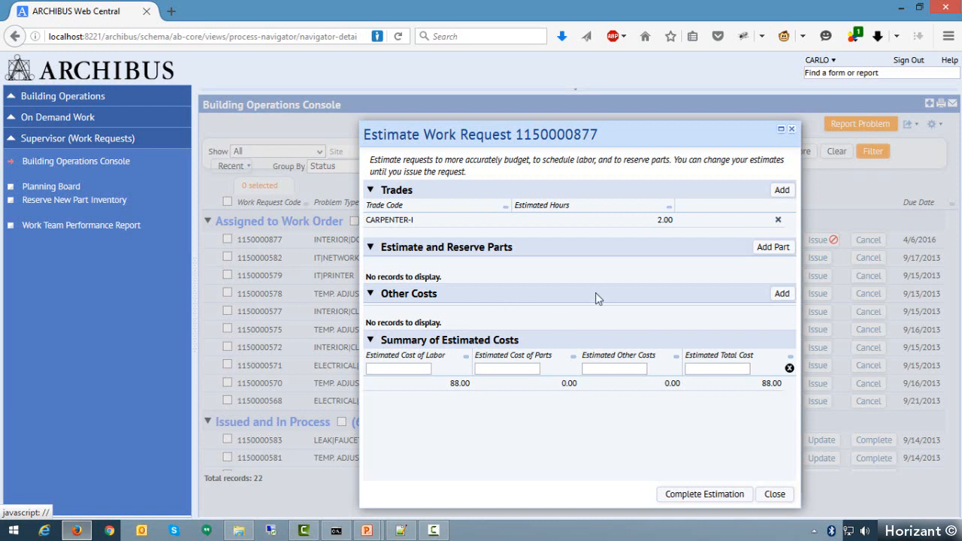
- Start an other-cost entry of type ADMINISTRATION in the estimate, with the description "Re-register the keys"
click(782, 294)
click(533, 254)
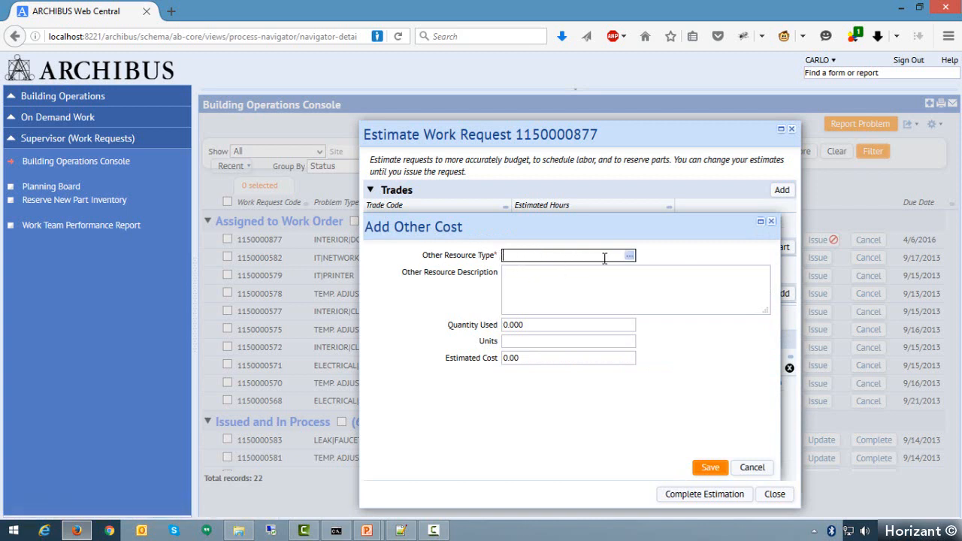
click(630, 256)
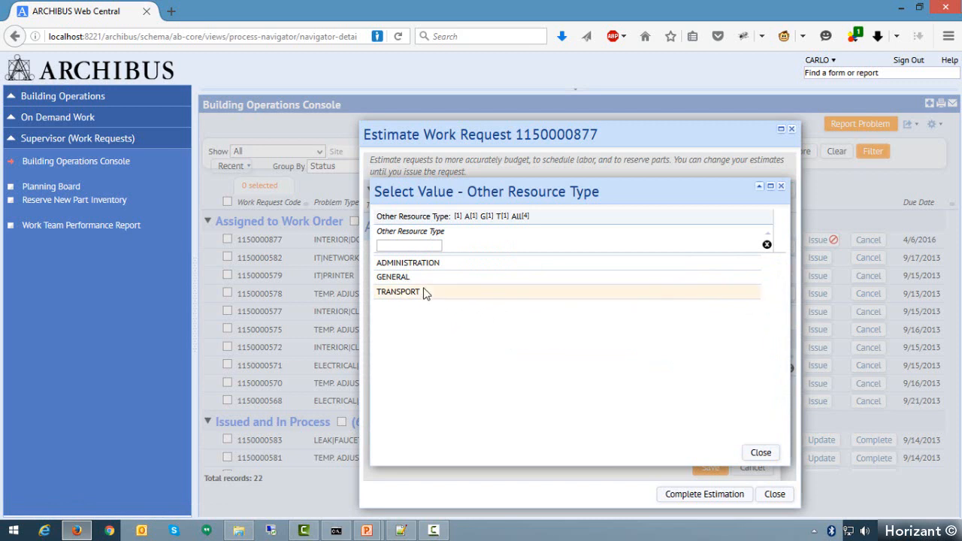
click(401, 265)
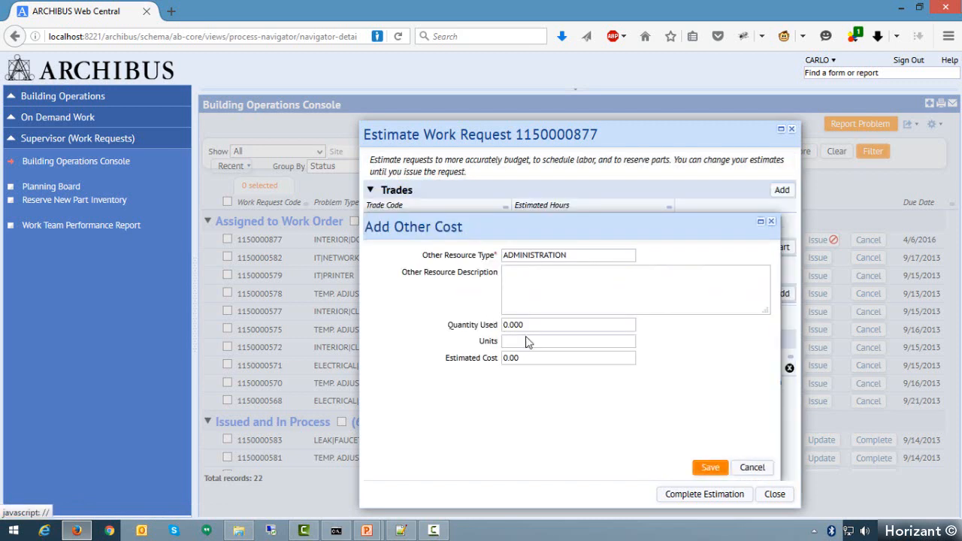
click(558, 299)
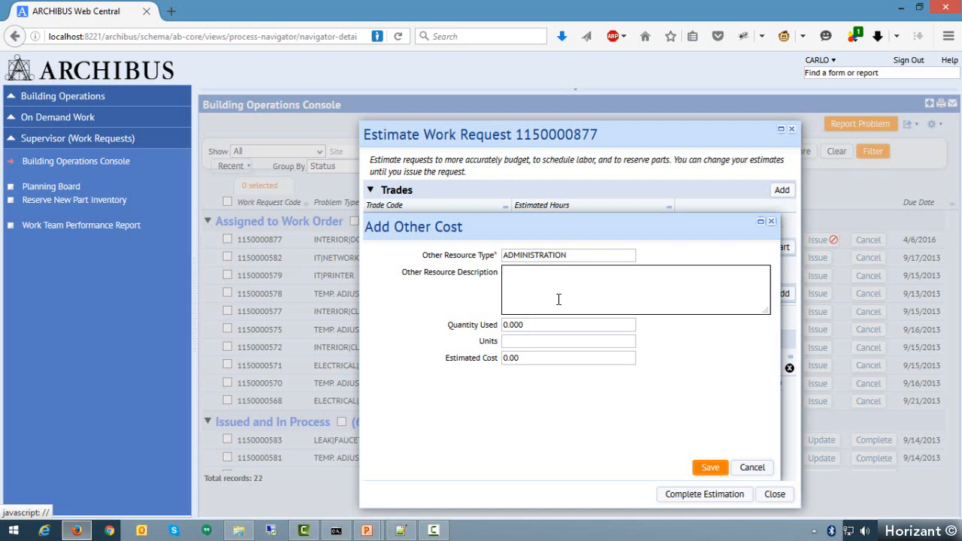
text(Reregister the keys)
right_click(521, 276)
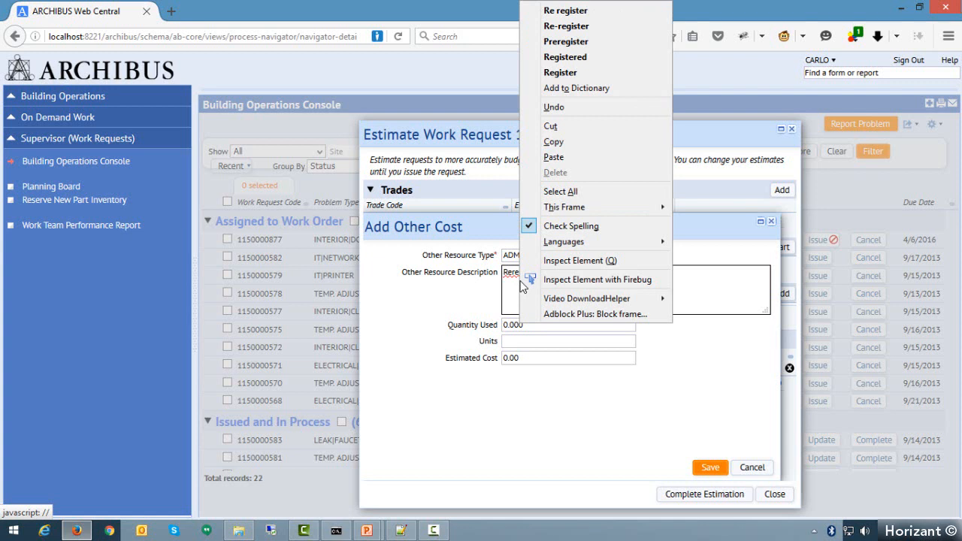
click(582, 26)
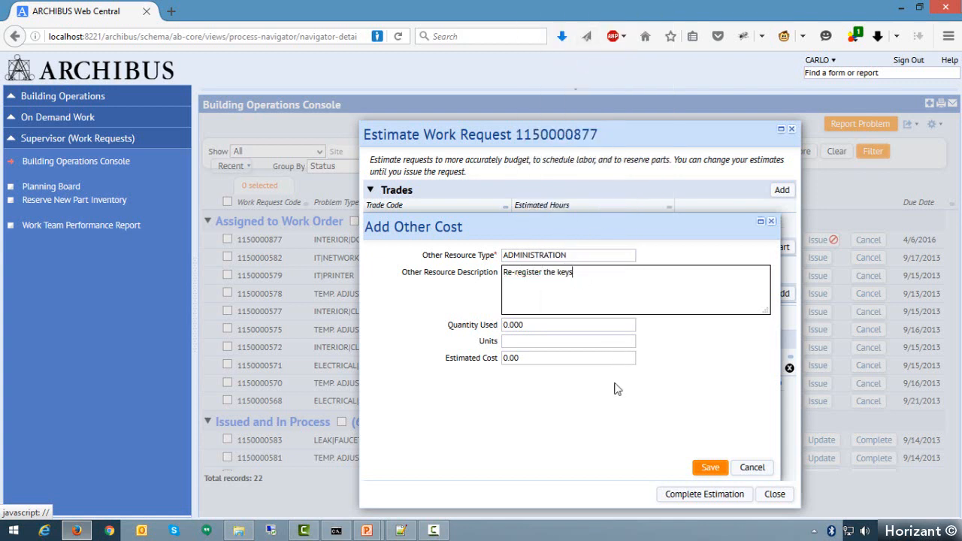
- Save the administration cost with an estimated cost of 200, and complete the door request's estimation
click(530, 358)
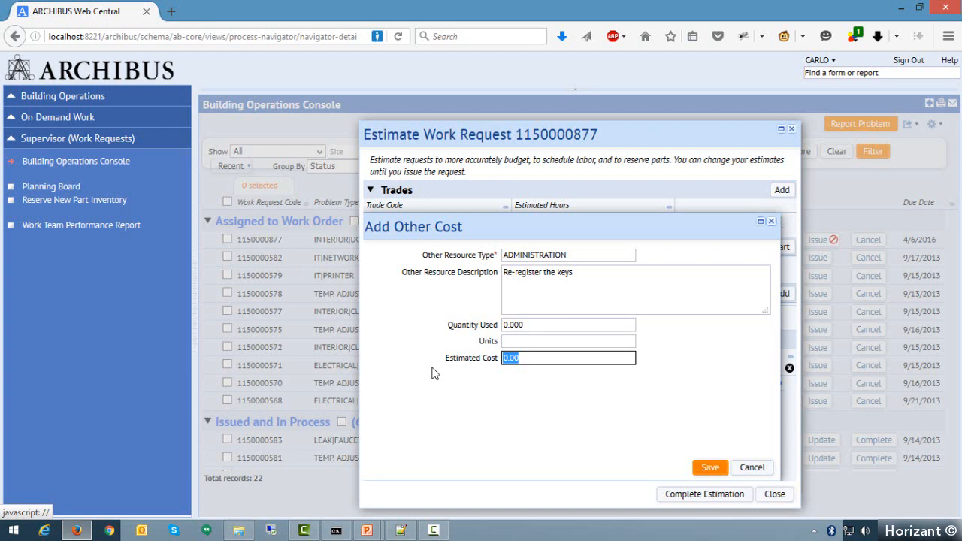
text(200)
click(535, 324)
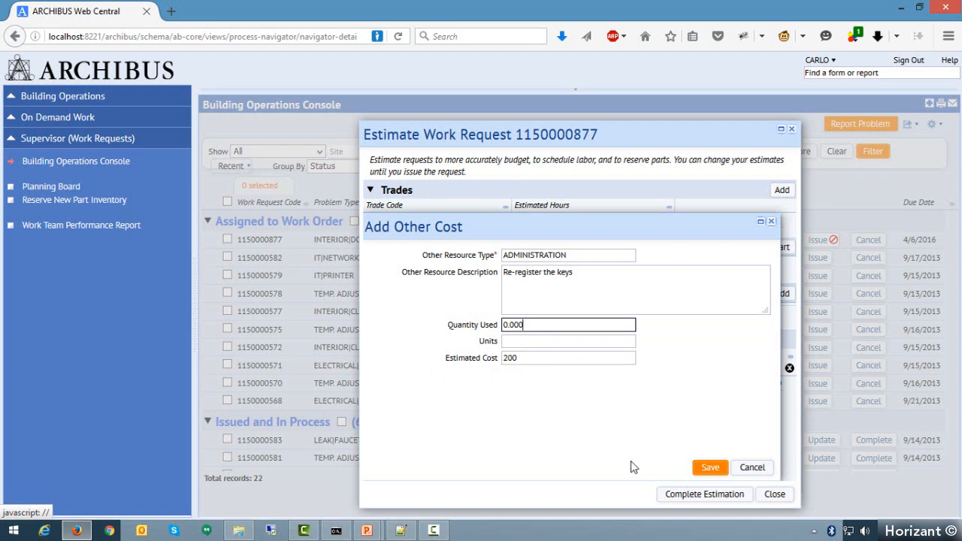
click(707, 468)
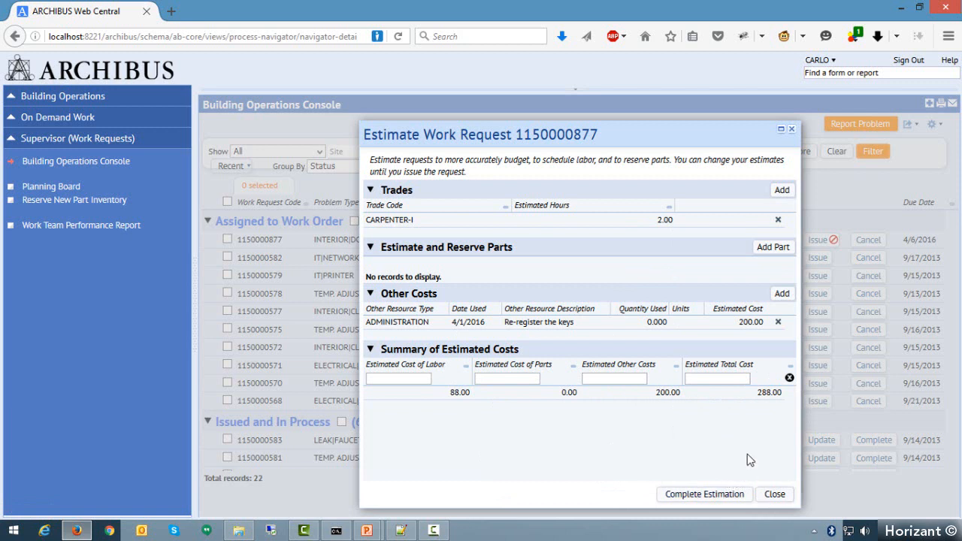
click(705, 495)
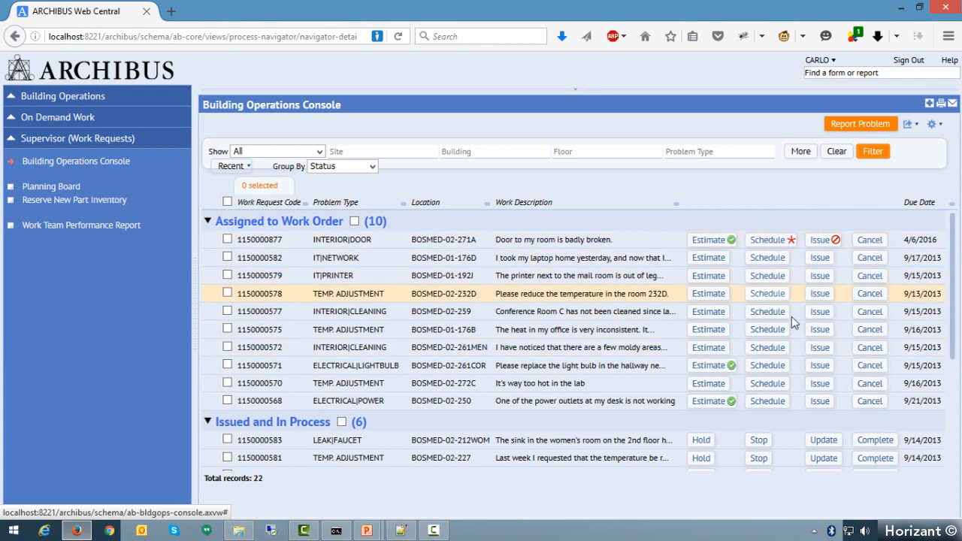
- Open the scheduling of the broken-door request and choose the craftsperson whose primary trade is CARPENTER-I for a new assignment
click(787, 244)
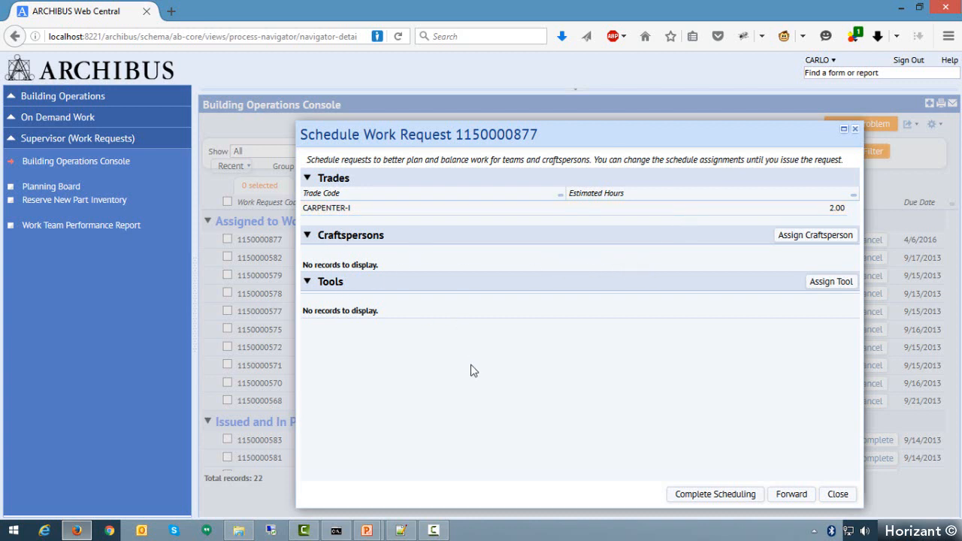
click(817, 236)
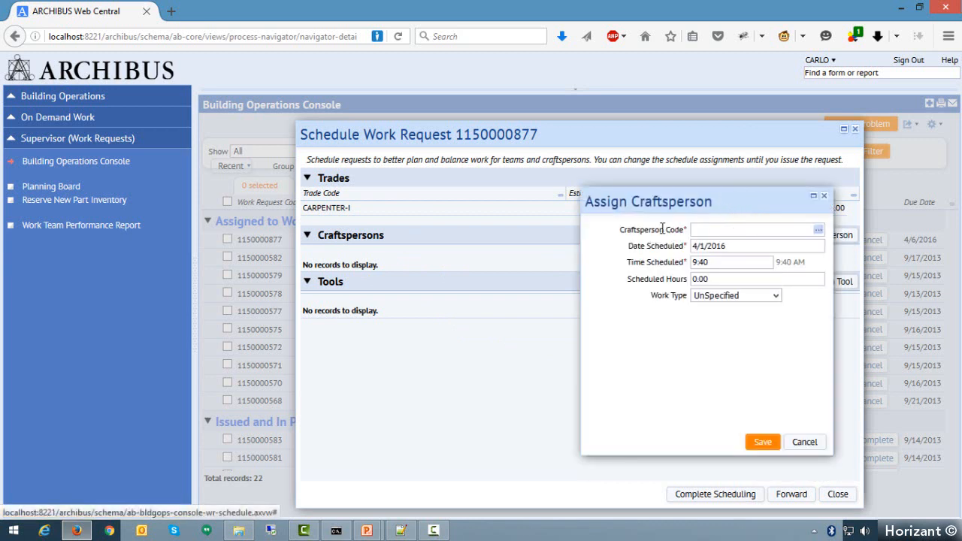
click(819, 230)
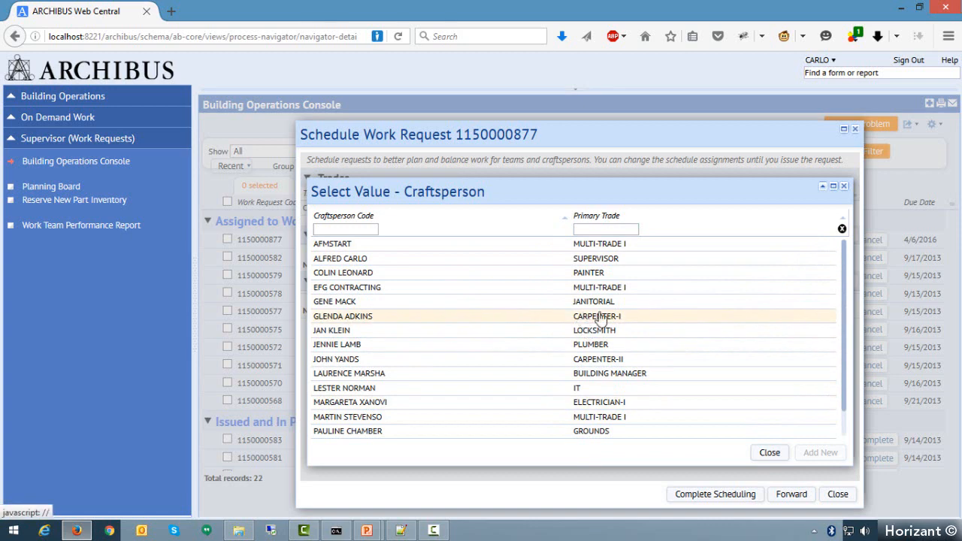
click(362, 319)
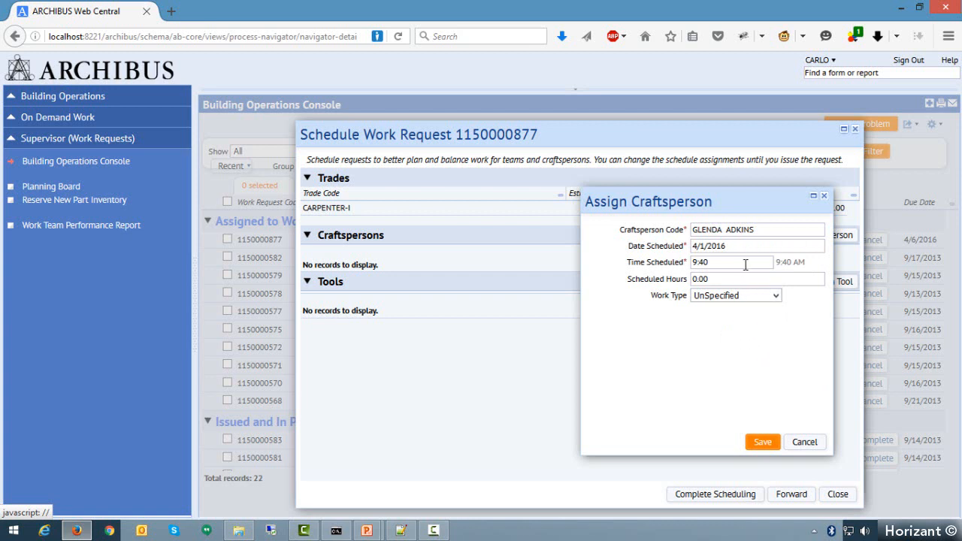
- Set the craftsperson assignment's scheduled date to 4/4/2016 and its time to 9:00 AM
drag(739, 246, 680, 244)
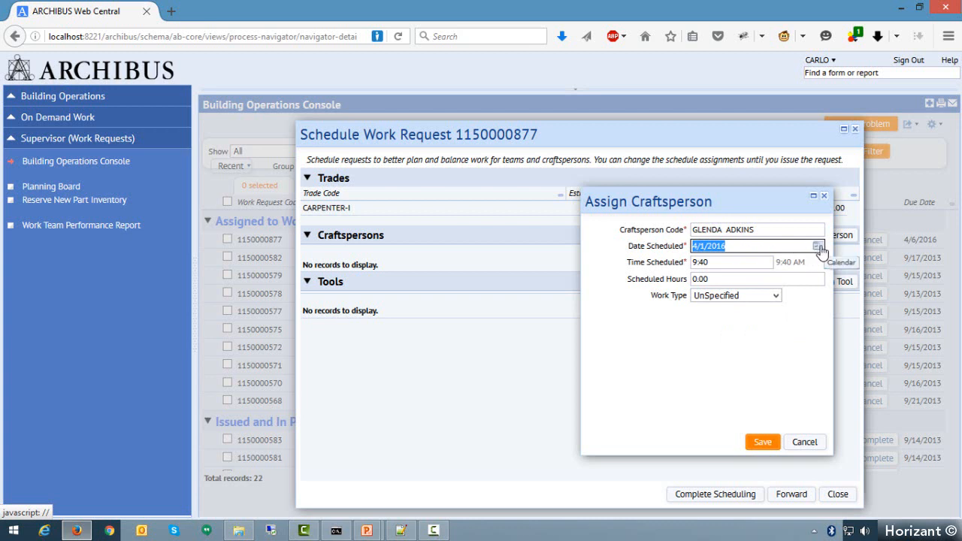
click(819, 248)
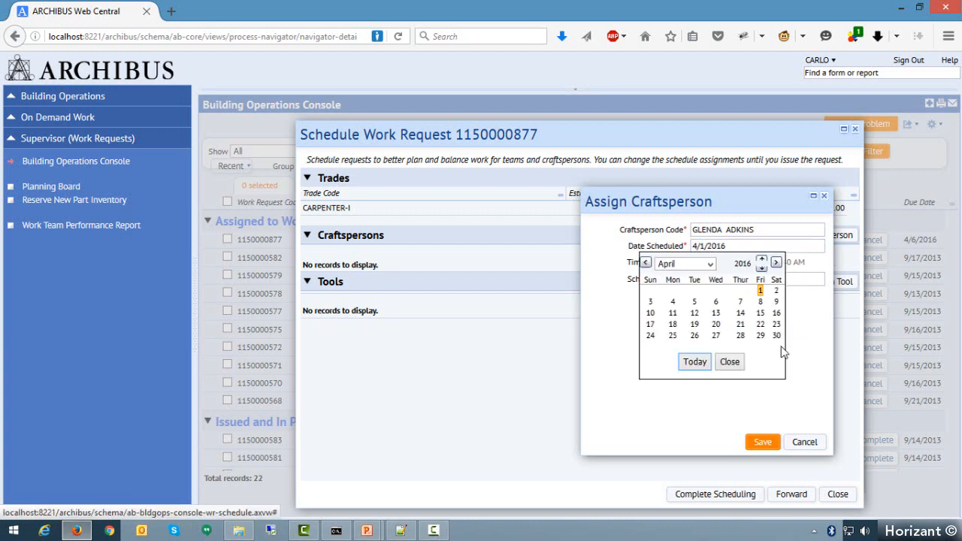
click(673, 307)
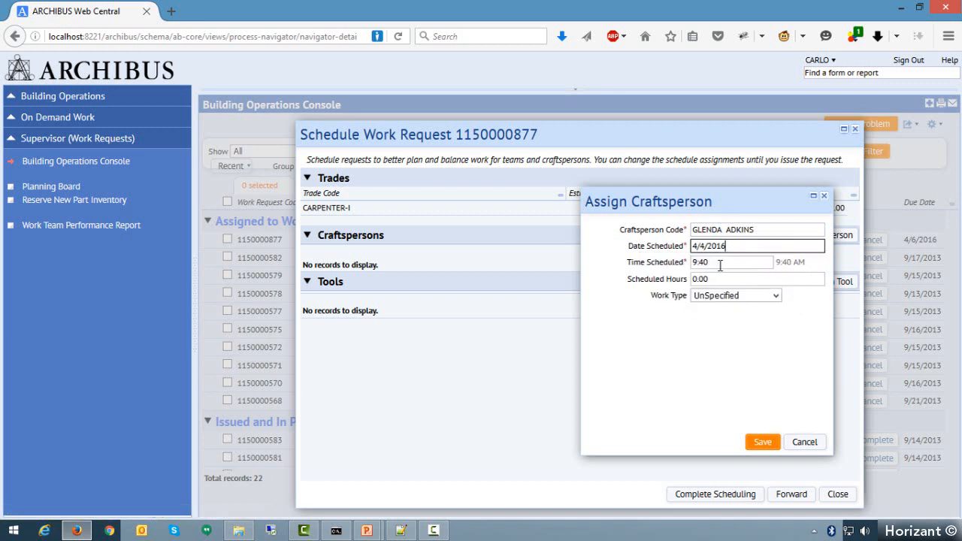
drag(714, 264, 623, 262)
text(11)
key(BackSpace)
key(BackSpace)
text(9:00am)
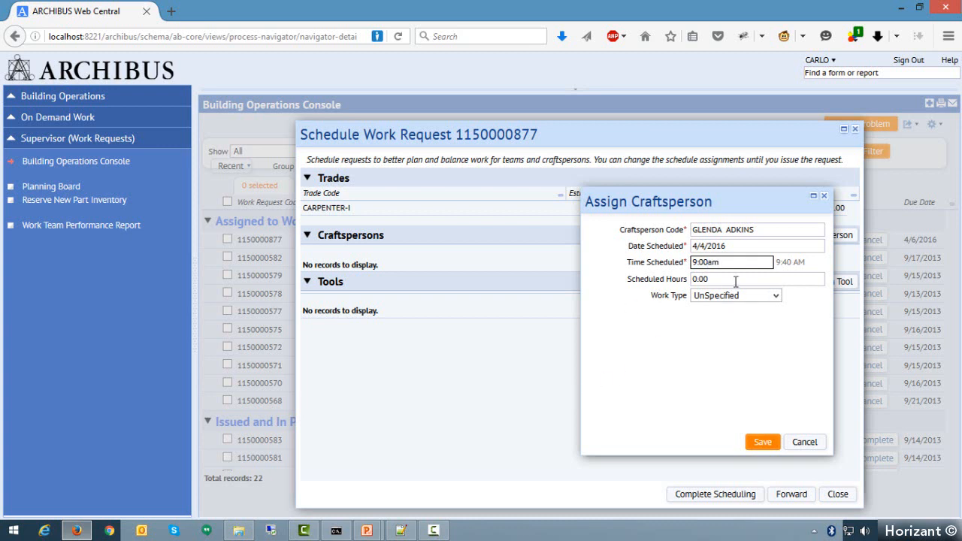
- Save the craftsperson assignment with 2 scheduled hours and the Work type, without assigning a second craftsperson
click(737, 279)
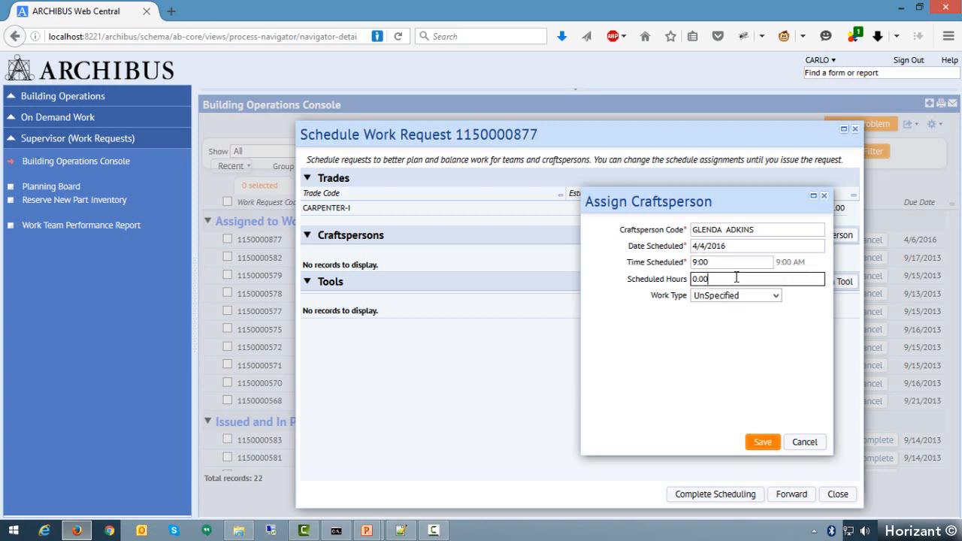
click(627, 280)
text(2)
mouse_move(745, 207)
mouse_down()
mouse_move(735, 238)
mouse_move(747, 205)
mouse_up()
click(724, 301)
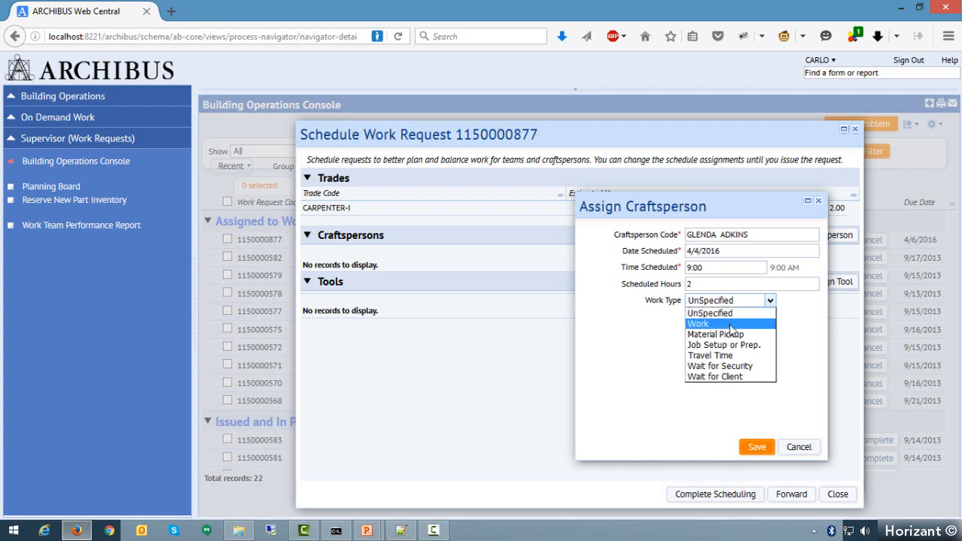
click(731, 325)
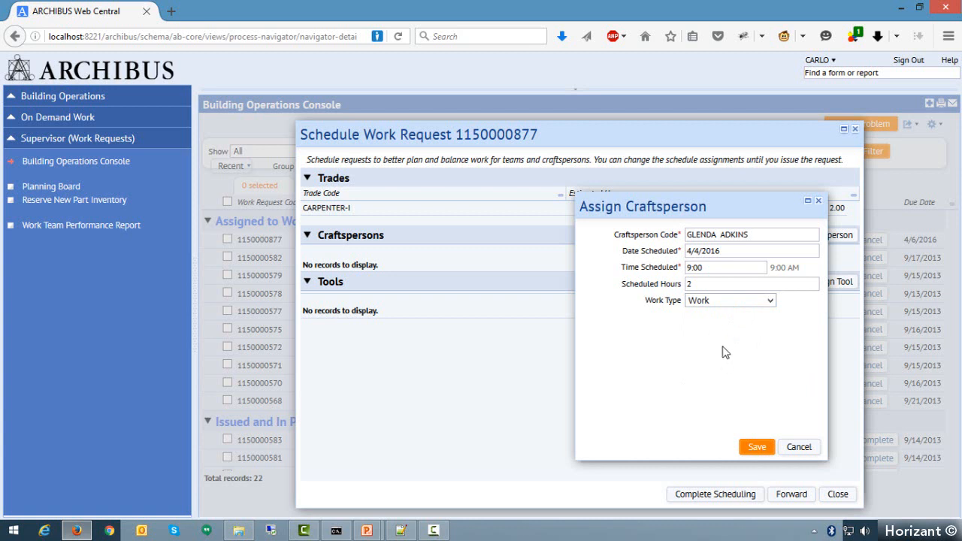
click(756, 448)
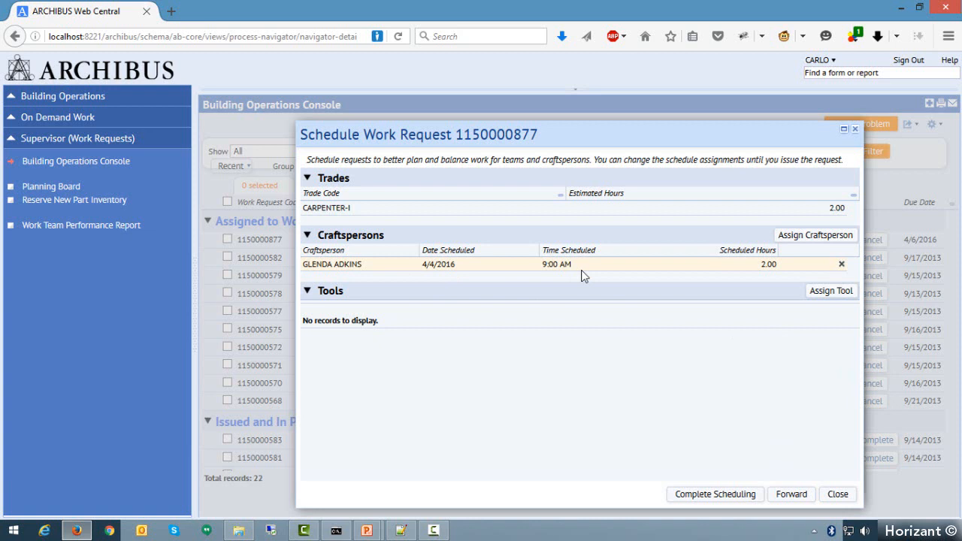
click(812, 236)
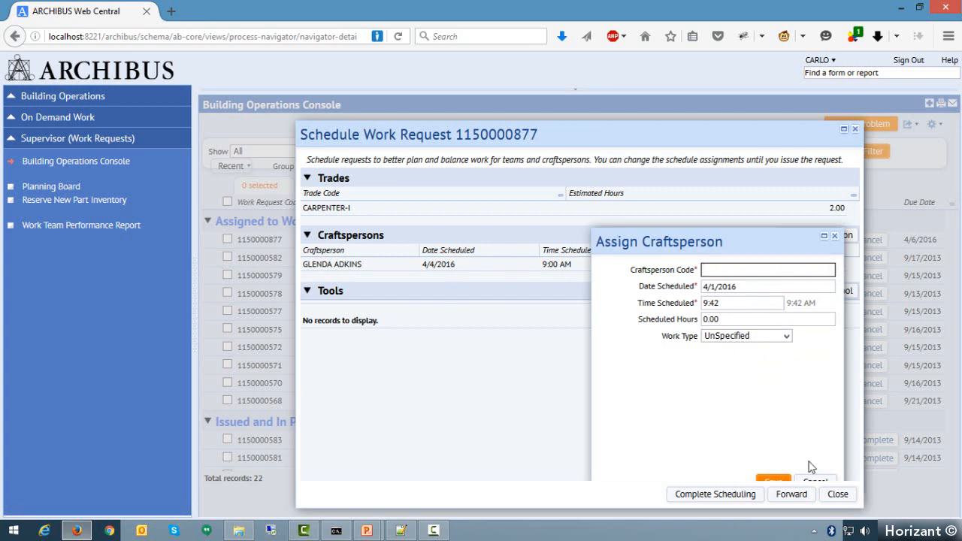
click(816, 481)
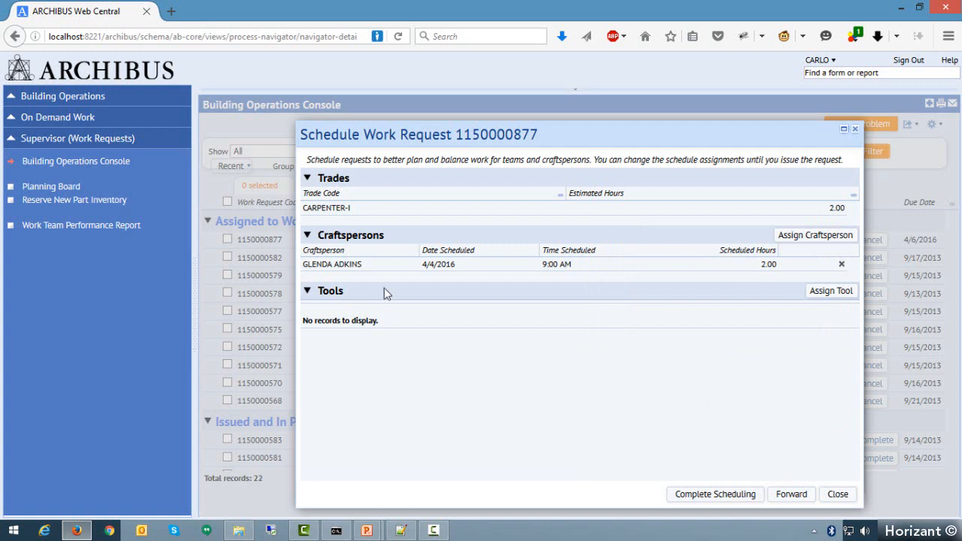
- Start a tool assignment for the door request and select DRILL 1 as the tool
click(832, 292)
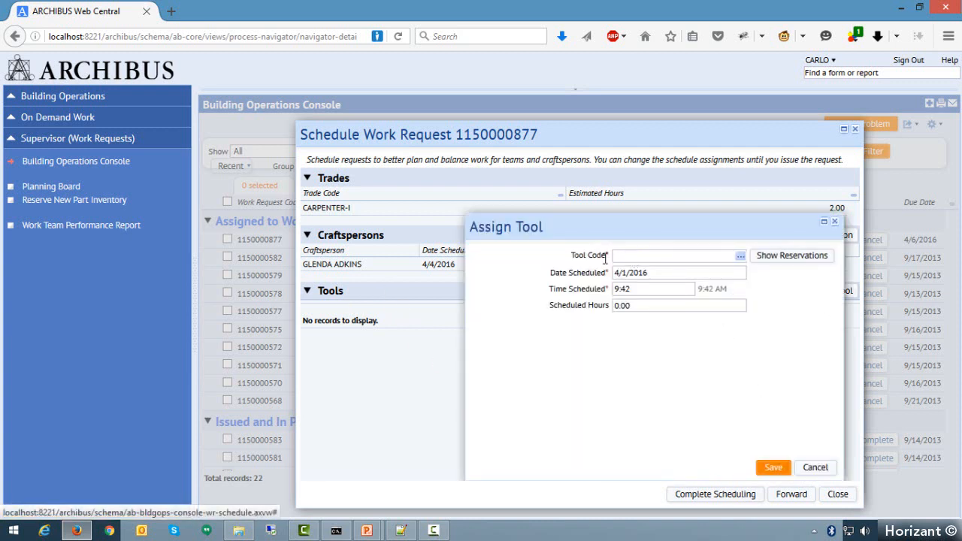
click(741, 258)
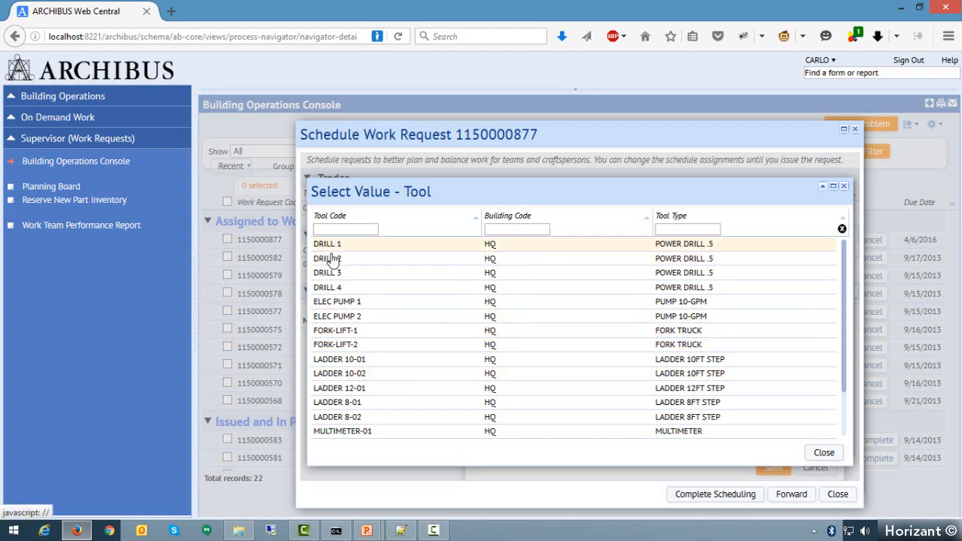
scroll(379, 329, down, 2)
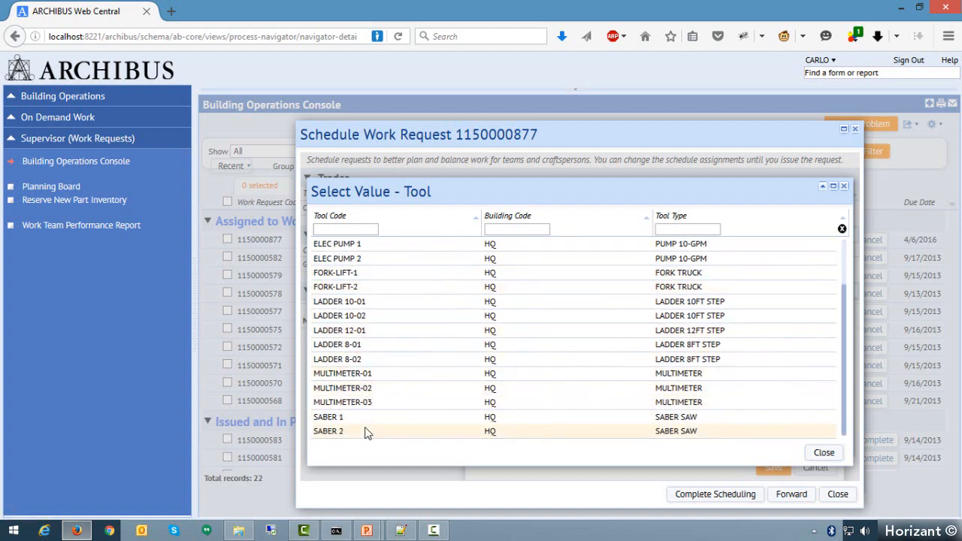
scroll(369, 416, up, 2)
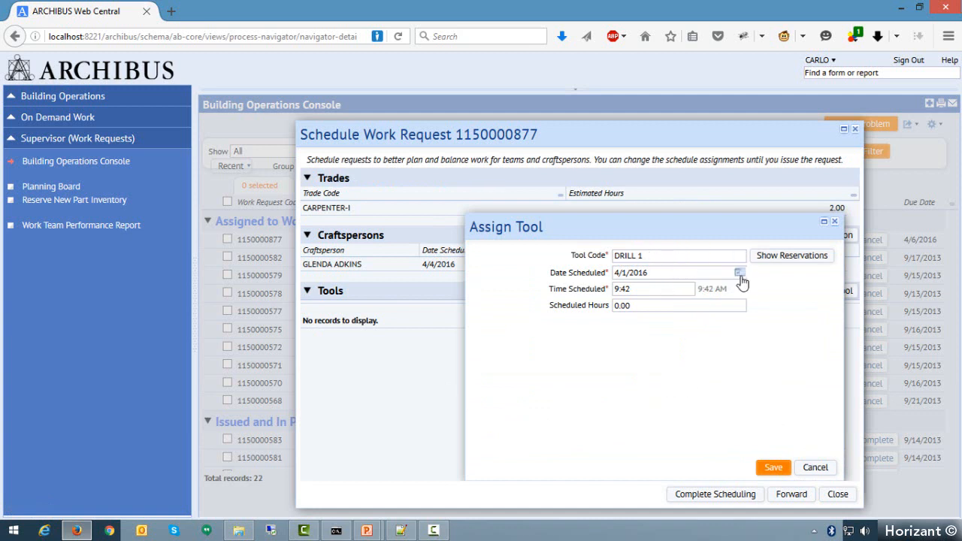
- Schedule the DRILL 1 tool assignment for 4/4/2016 at 9:00 AM with 2 scheduled hours and save it
click(740, 274)
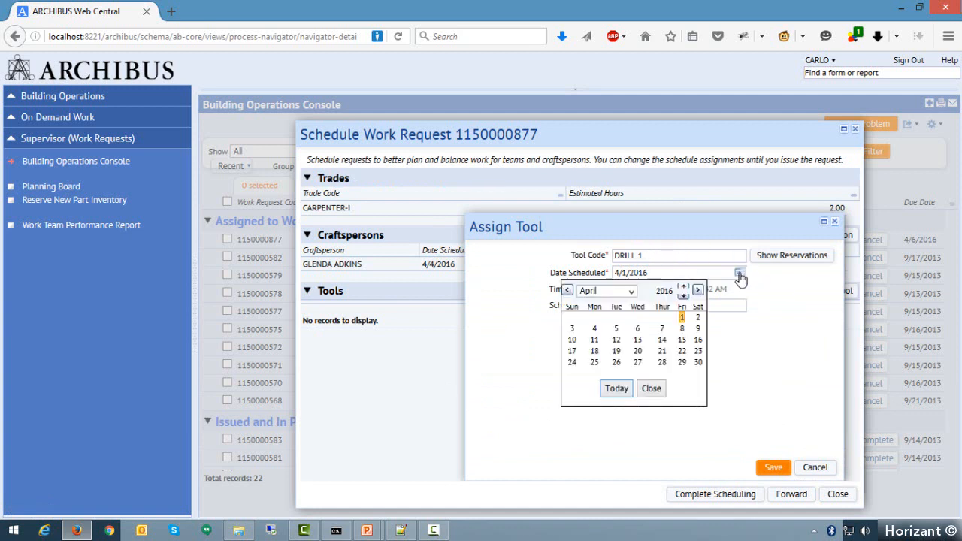
click(594, 328)
key(Tab)
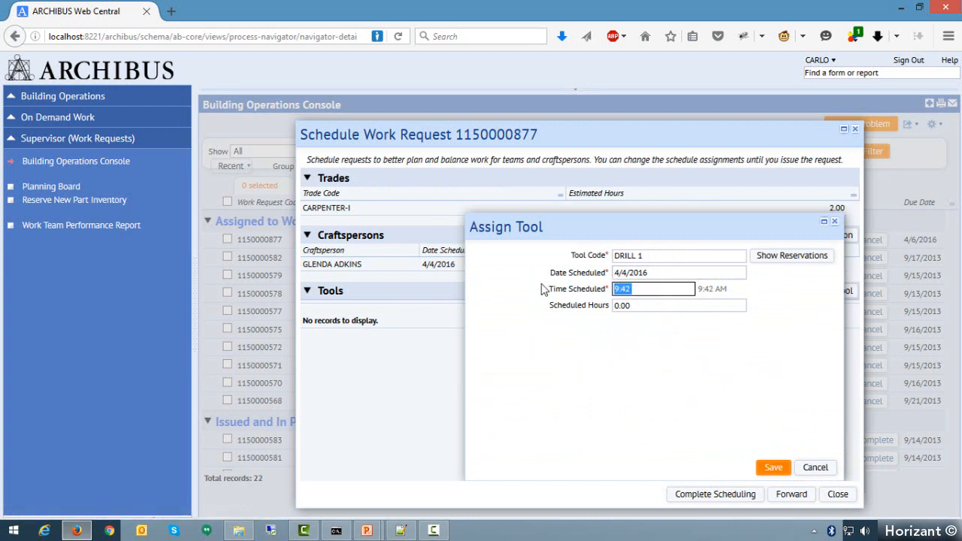
text(9:00)
click(660, 305)
text(2)
click(656, 289)
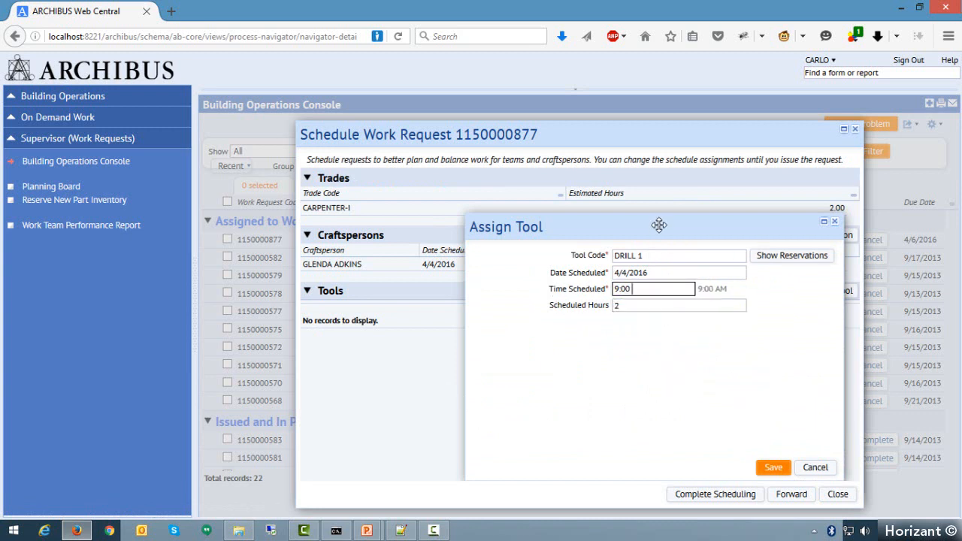
drag(661, 213, 659, 232)
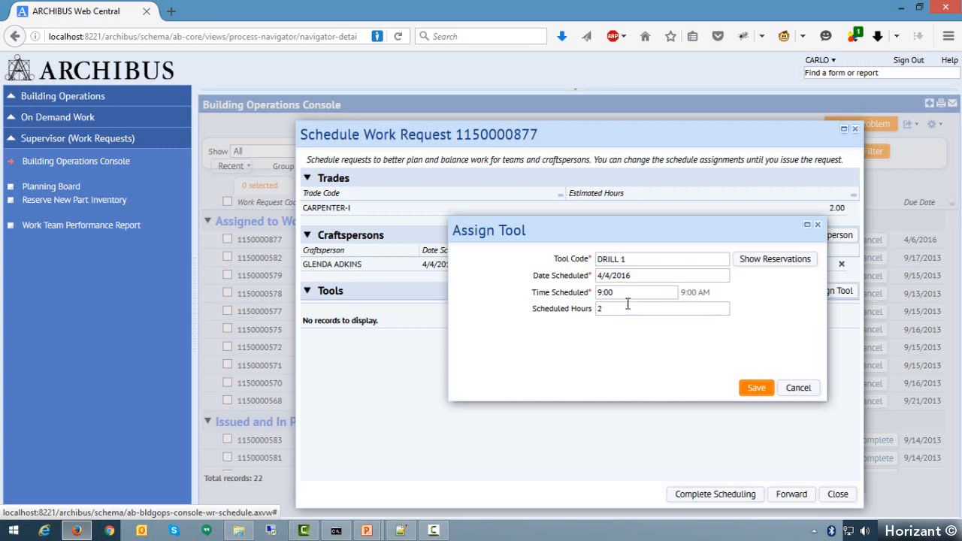
click(756, 389)
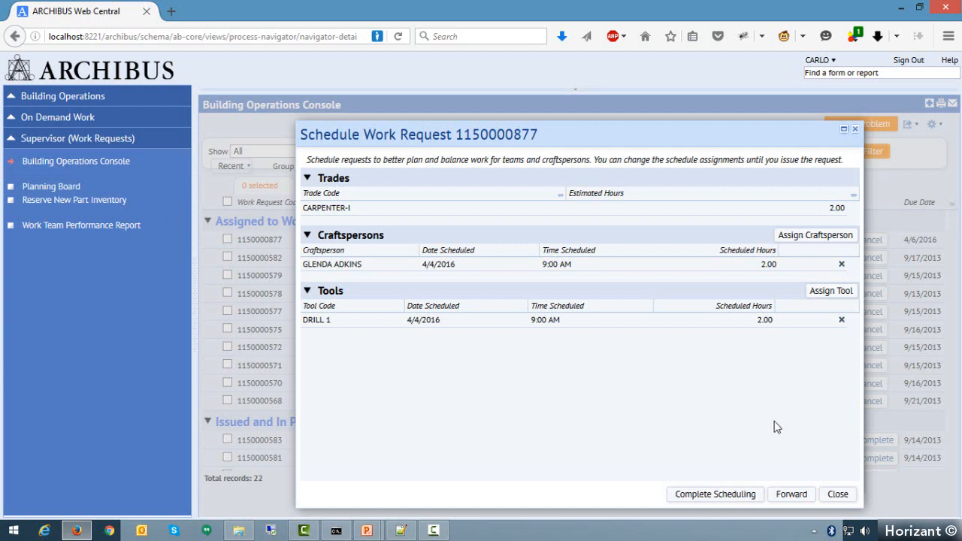
- Complete the scheduling of the broken-door request and issue it to the field personnel
click(755, 495)
click(726, 498)
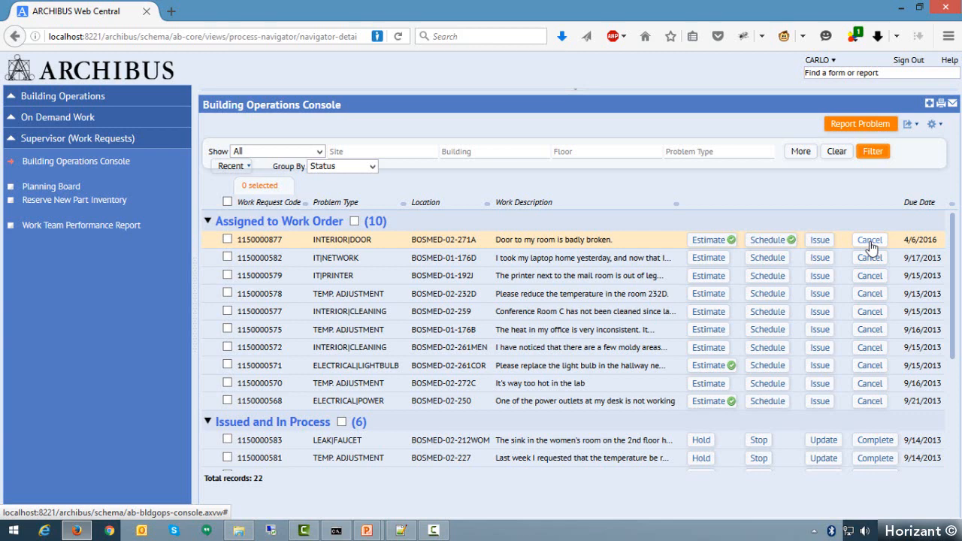
click(821, 240)
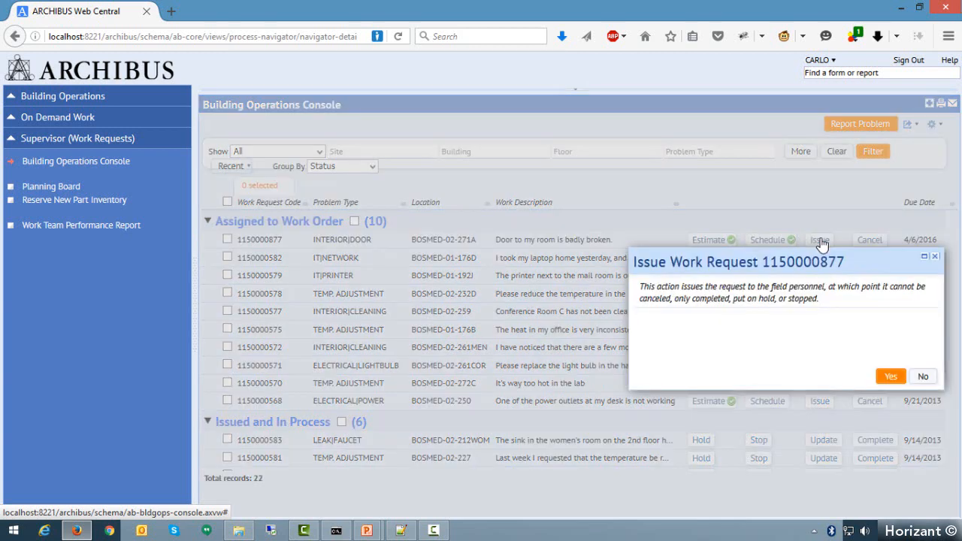
click(891, 377)
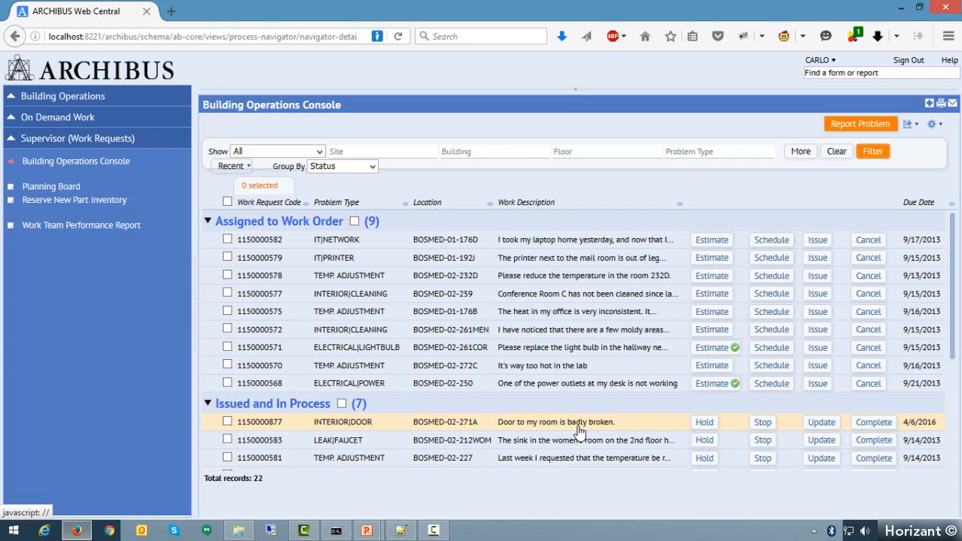
- Sign out, sign in with the craftsperson's user name and account password, and open the craftsperson's Building Operations Console
click(909, 61)
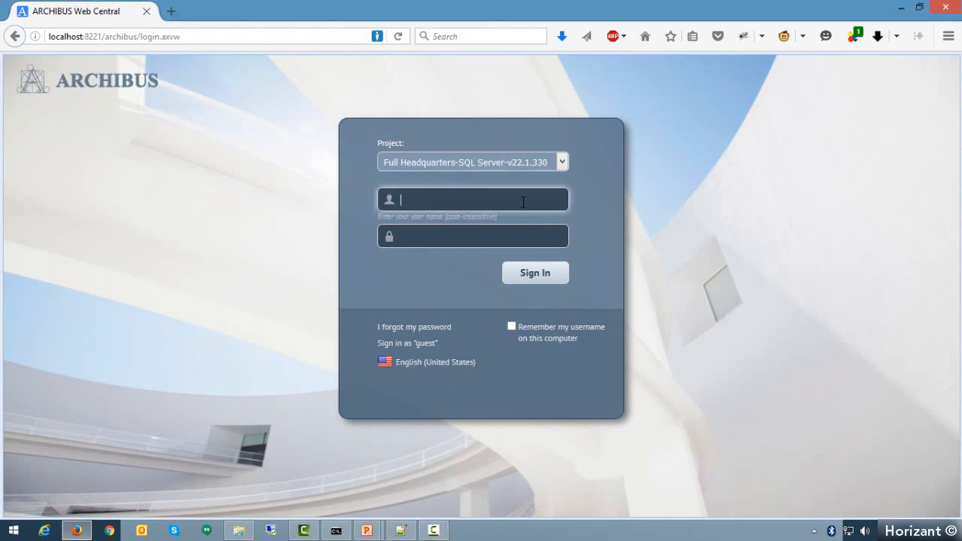
text(A)
text(KINS)
key(Tab)
text(afm)
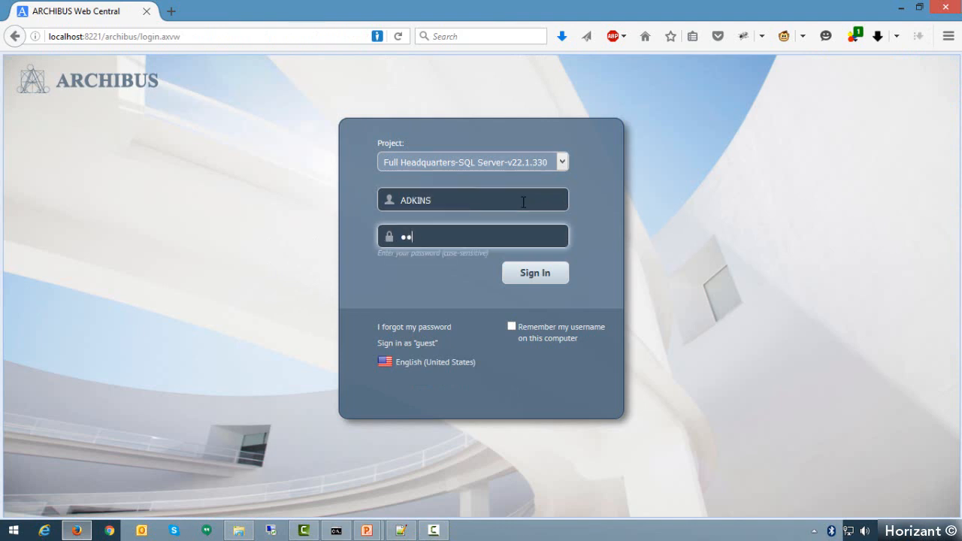
key(Return)
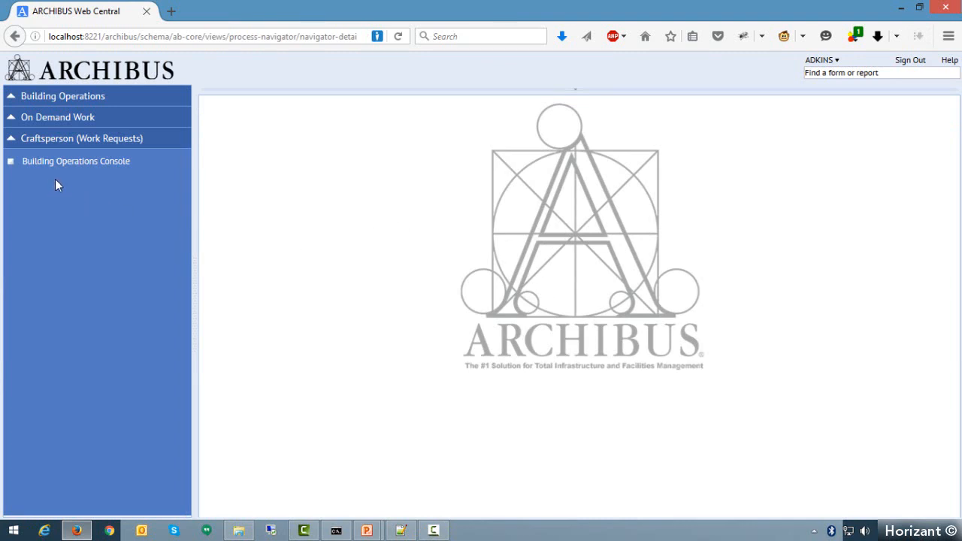
click(110, 170)
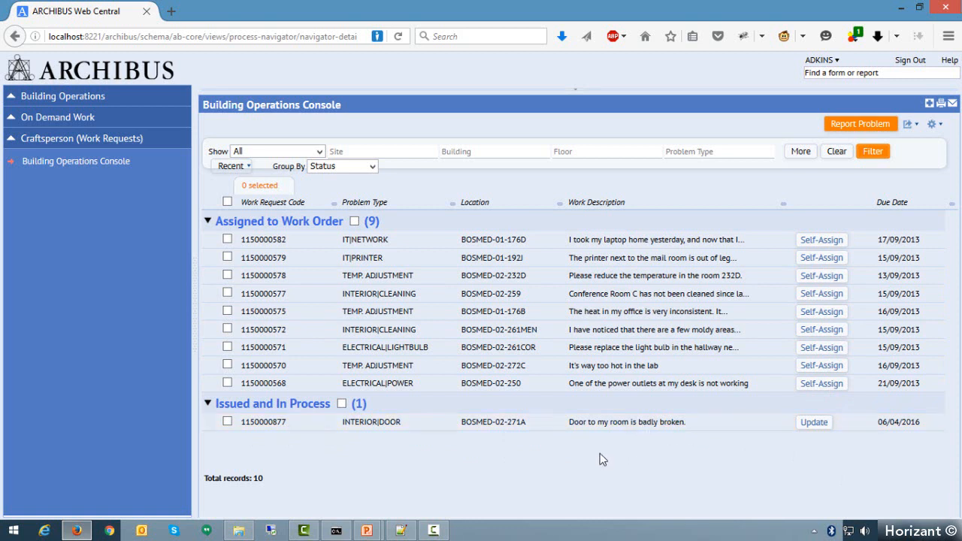
- Open the issued broken-door request and review its problem type, additional information, building code and room code
click(259, 426)
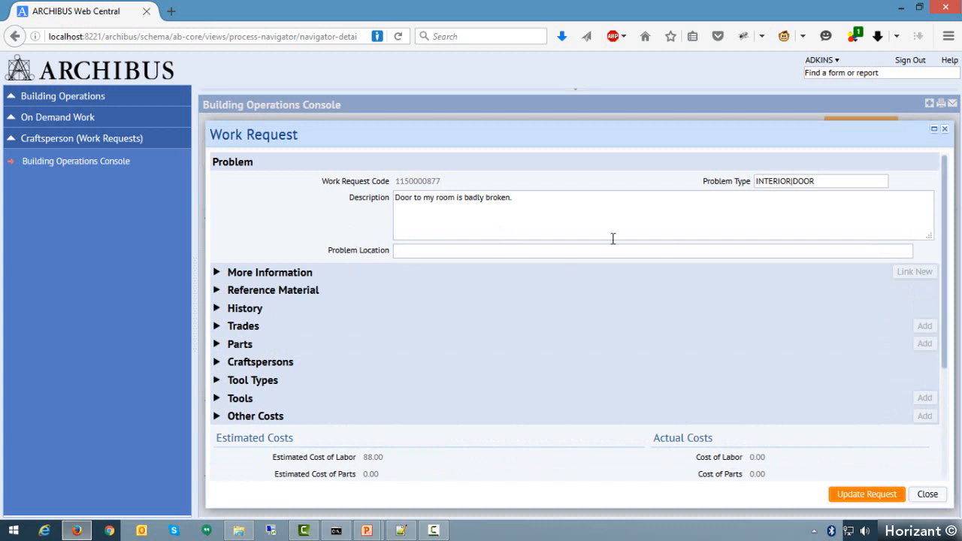
drag(823, 181, 694, 189)
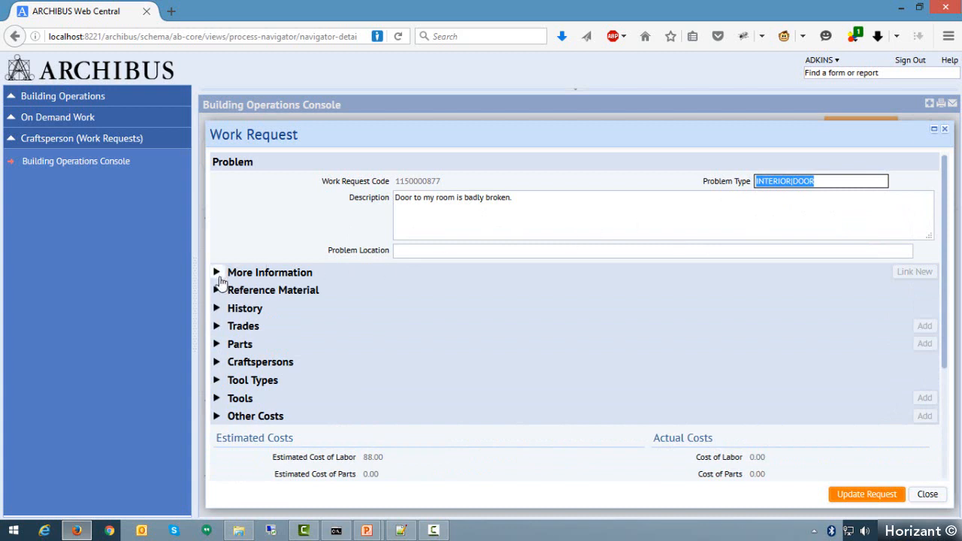
click(217, 274)
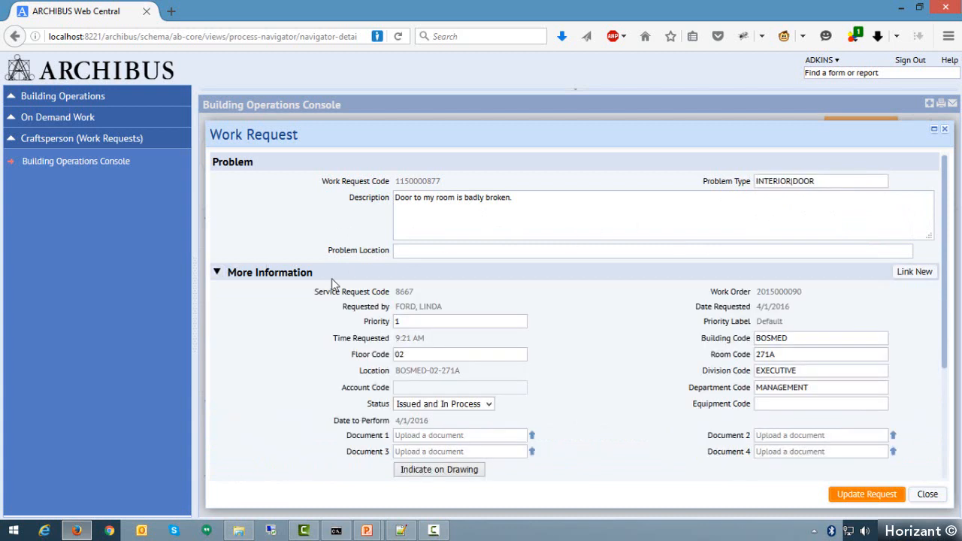
click(810, 338)
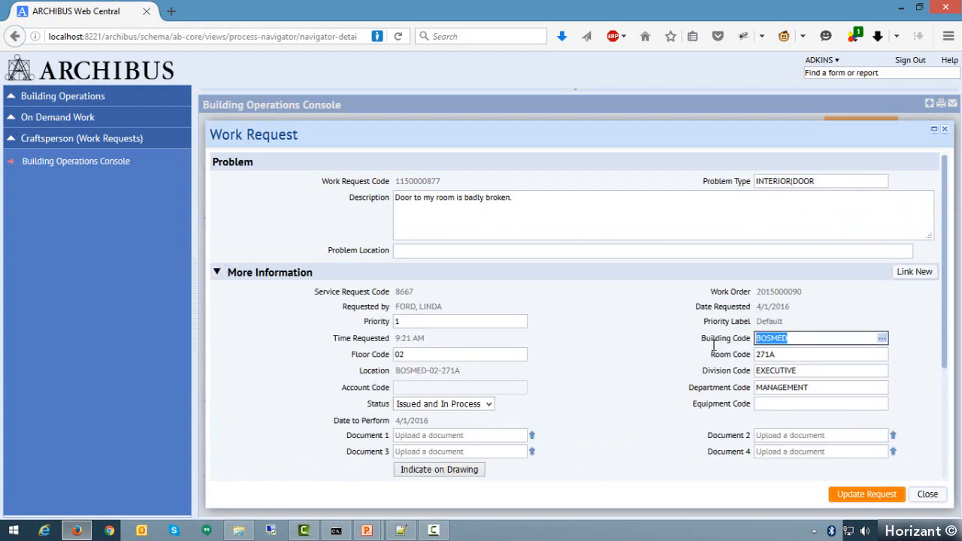
click(792, 353)
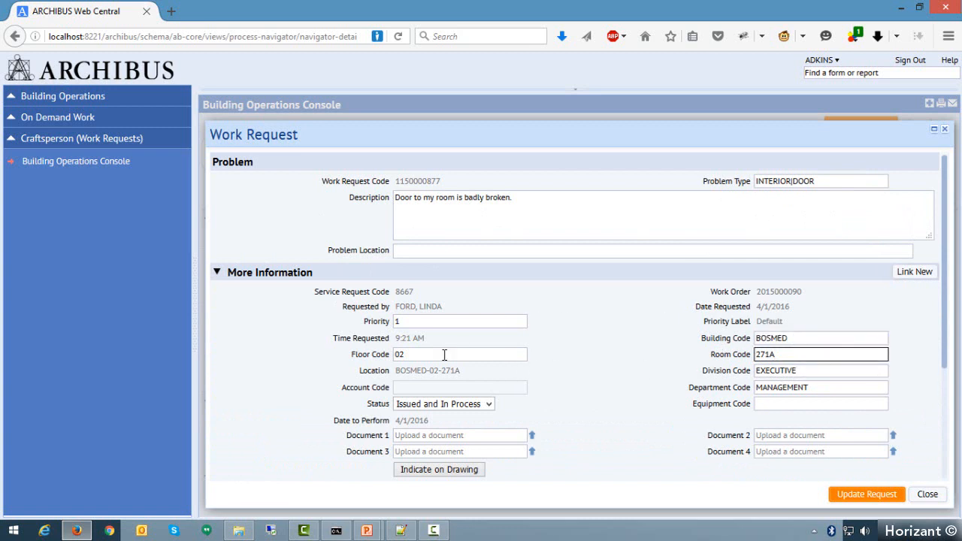
click(614, 342)
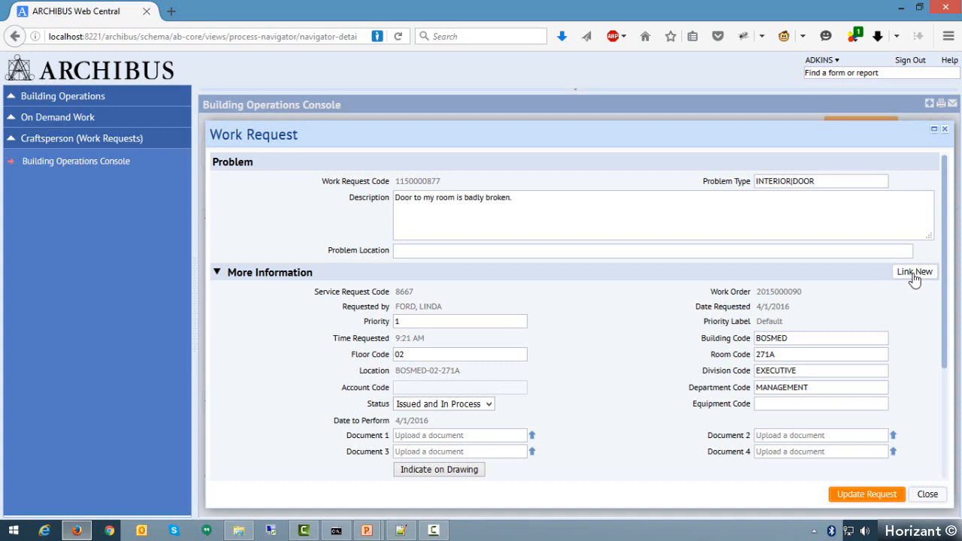
- Open the form for reporting a related problem from the broken-door request, look through its fields and close it unsubmitted
click(915, 273)
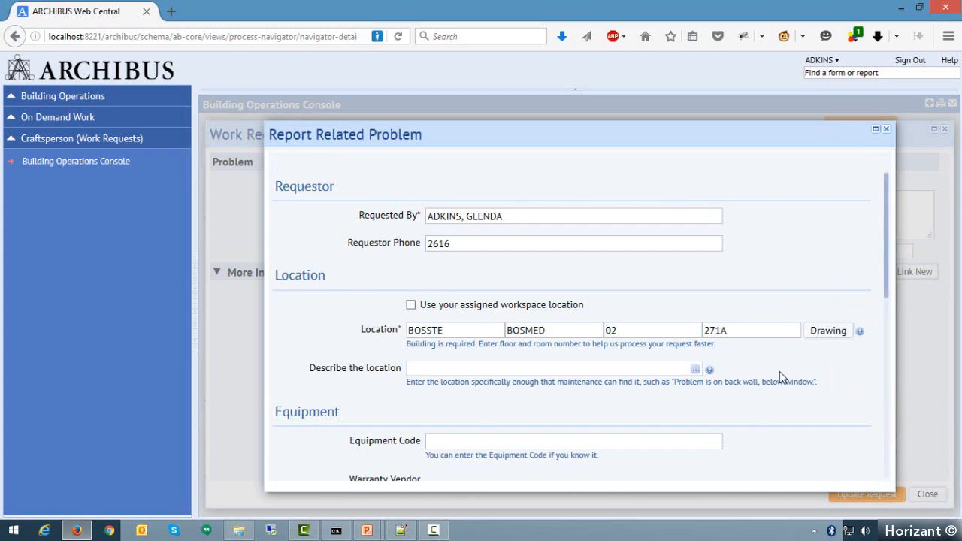
scroll(780, 376, down, 5)
scroll(780, 376, down, 3)
scroll(779, 380, up, 10)
click(885, 131)
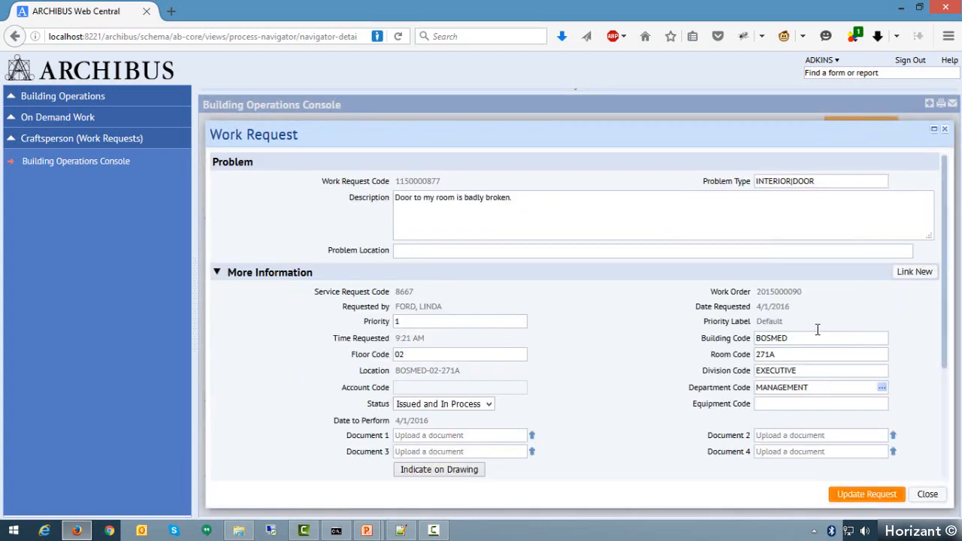
- Review the request's documents and related requests, its reference material and its workflow history
scroll(628, 383, down, 2)
drag(329, 436, 393, 444)
click(436, 442)
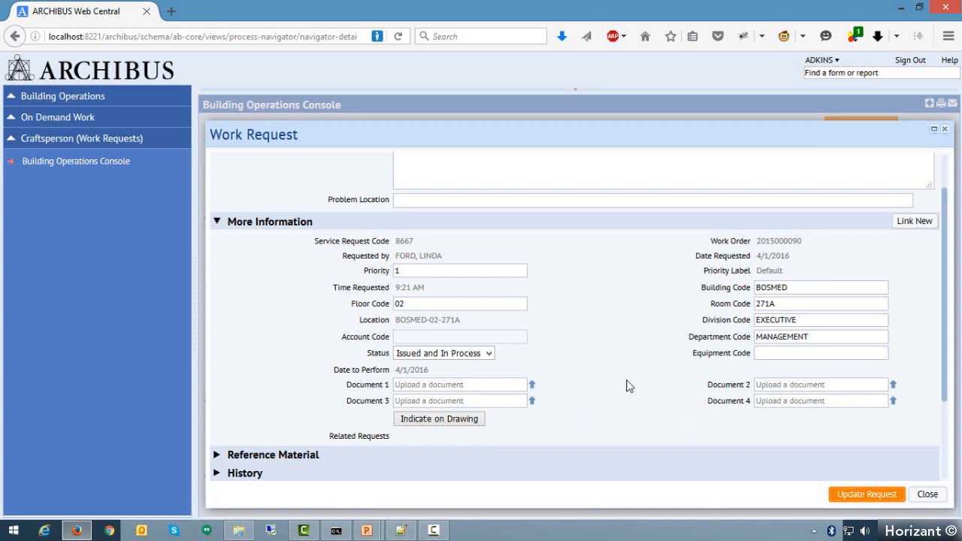
scroll(630, 380, down, 3)
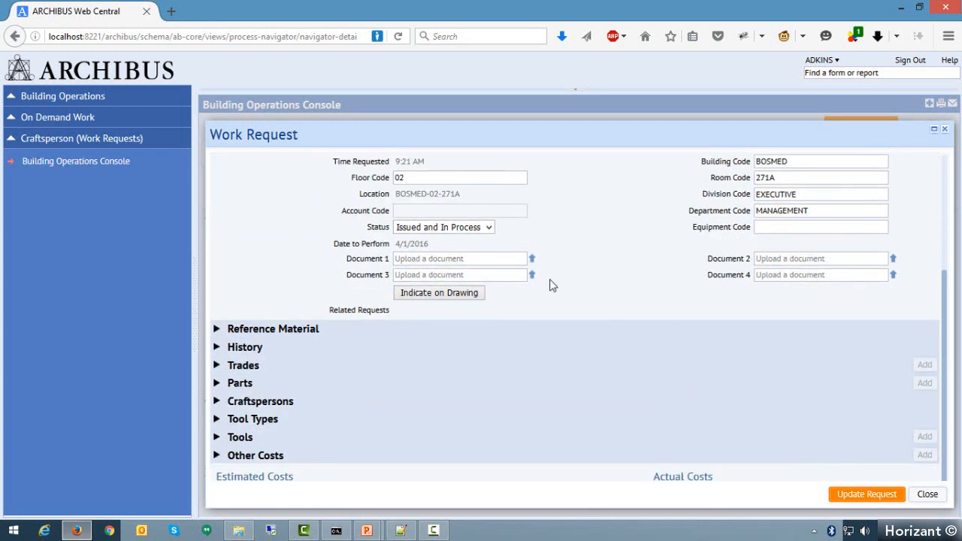
click(218, 330)
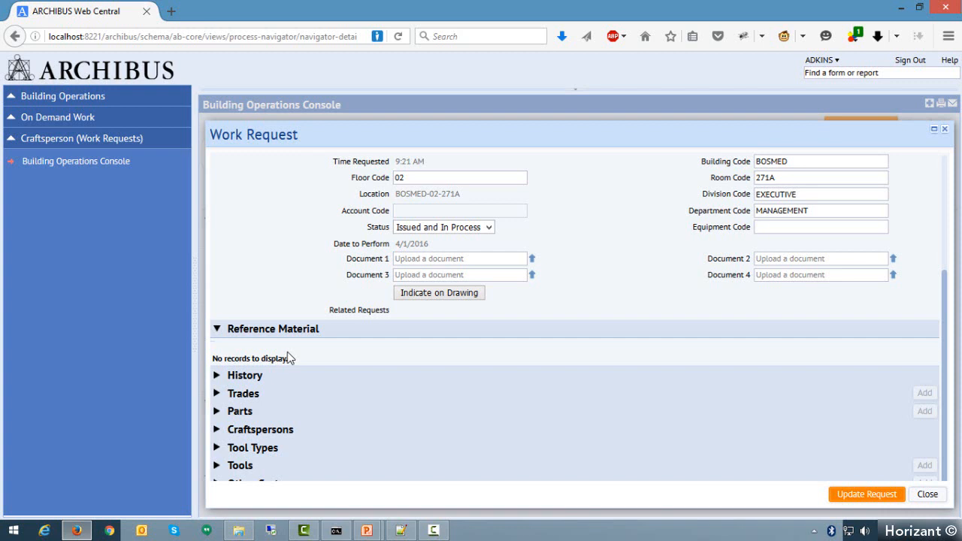
click(218, 377)
scroll(329, 328, down, 2)
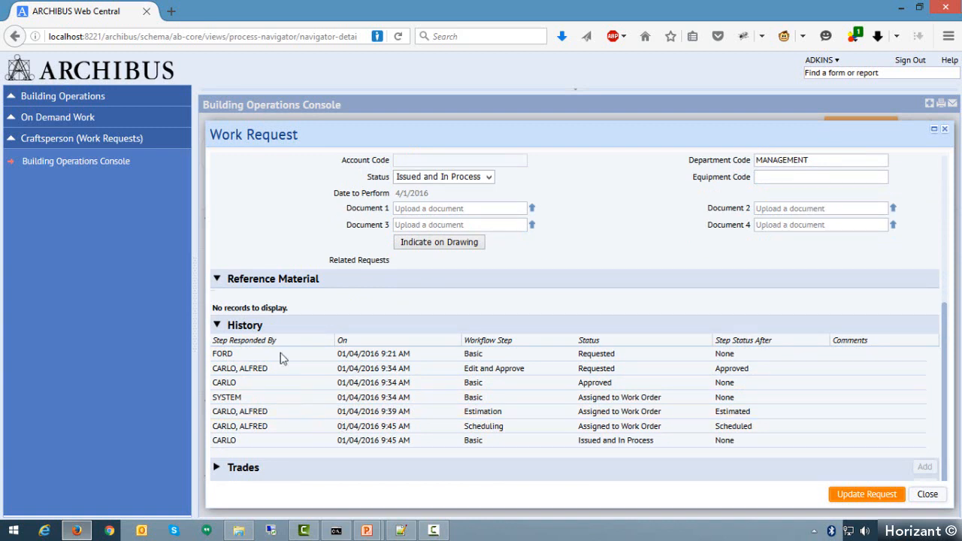
scroll(310, 327, down, 3)
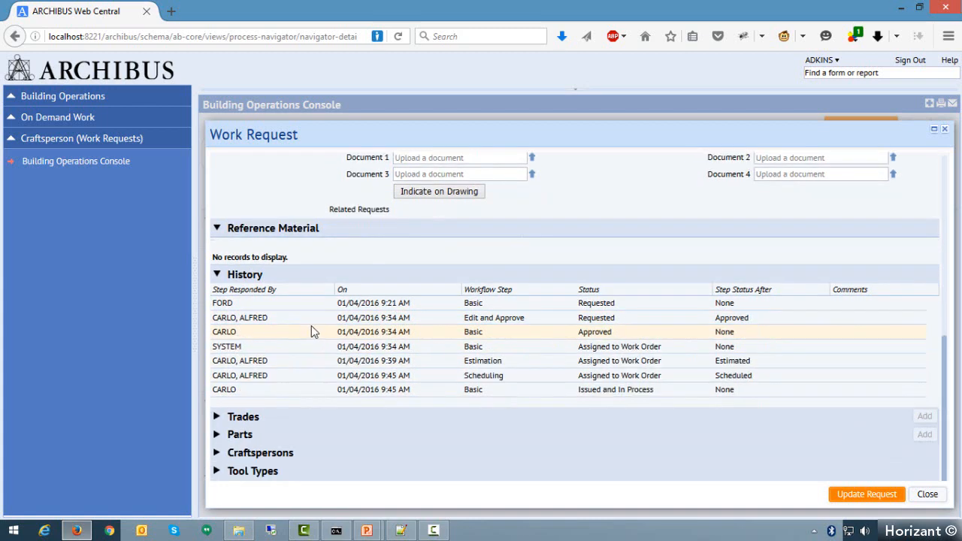
scroll(308, 327, down, 1)
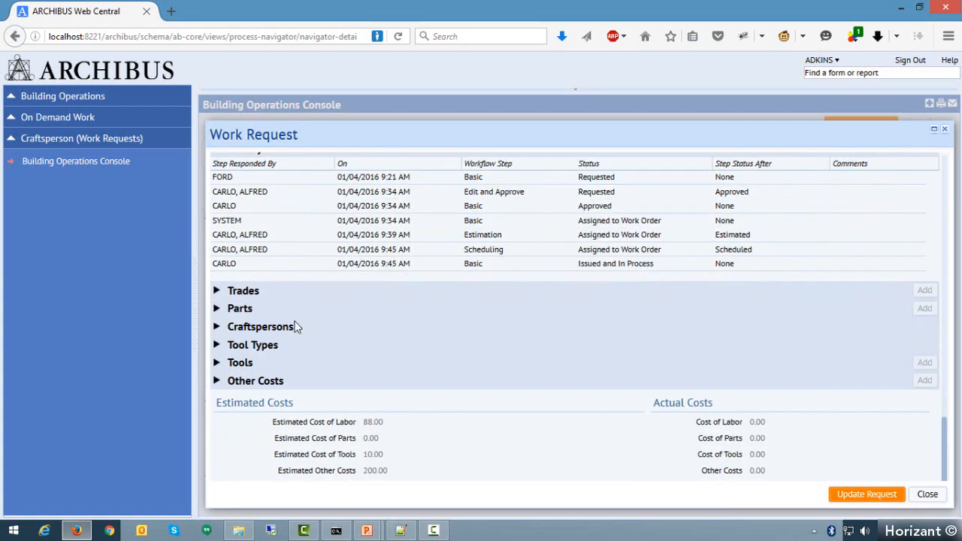
- Review the trades, parts and craftspersons assigned to the broken-door request
click(218, 291)
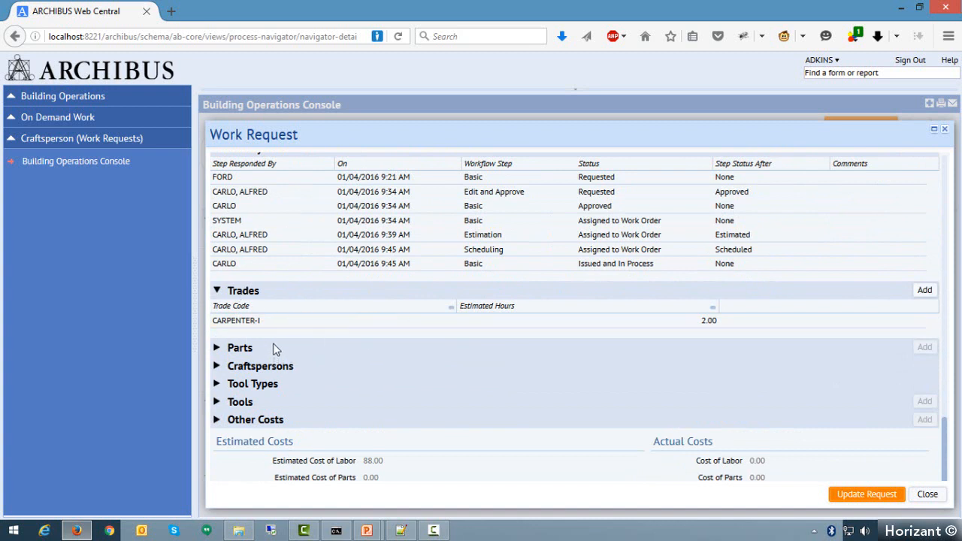
click(216, 349)
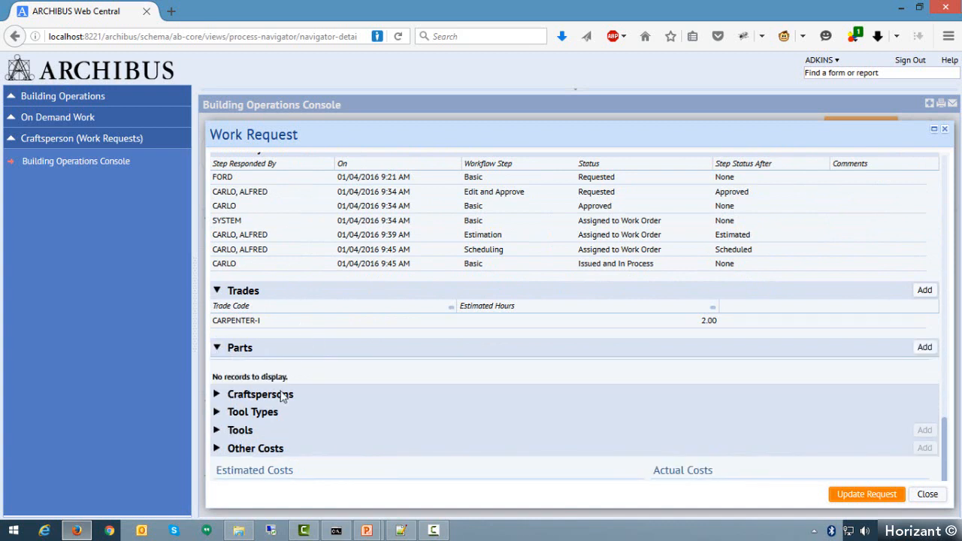
click(218, 395)
scroll(335, 322, down, 1)
scroll(333, 316, down, 1)
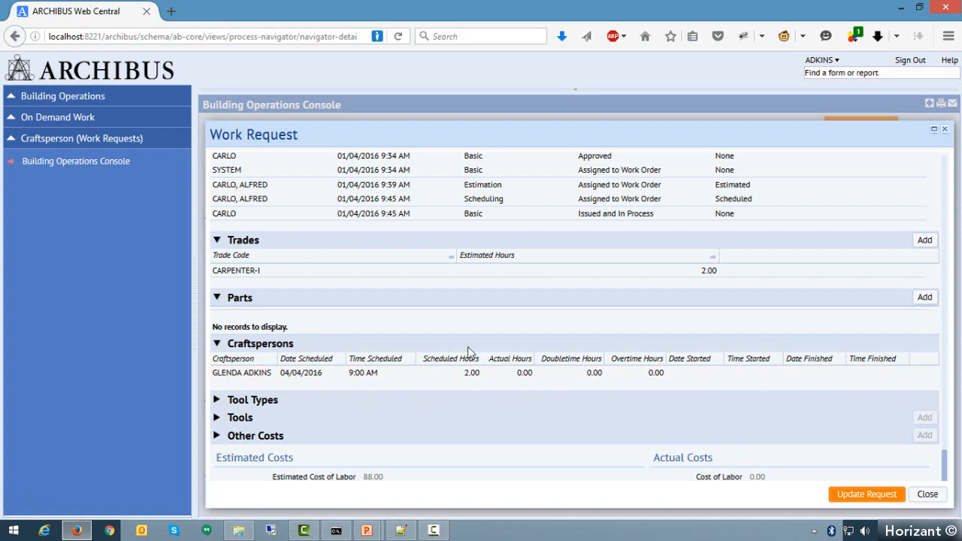
scroll(284, 358, down, 1)
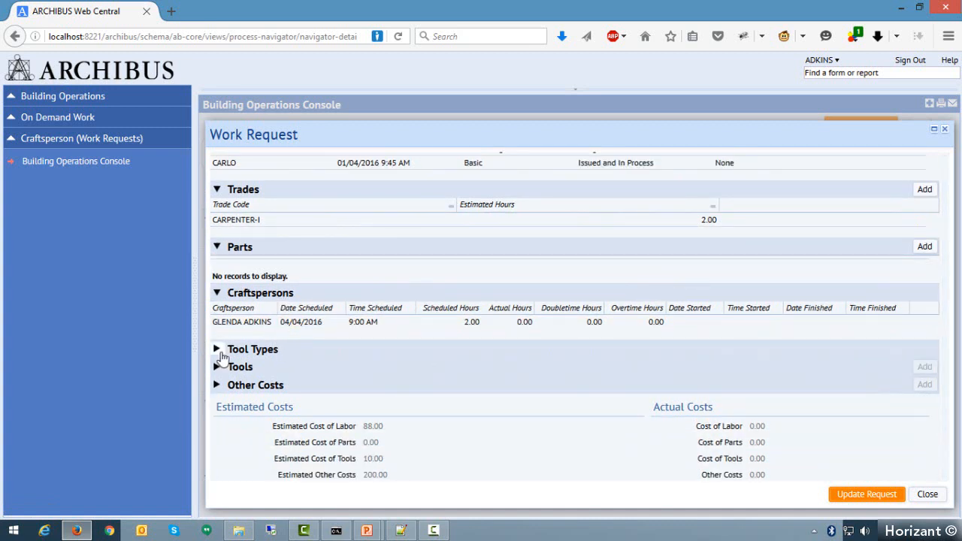
- Review the request's tool types, tools, other costs and estimated costs, and close the request
click(217, 349)
click(217, 396)
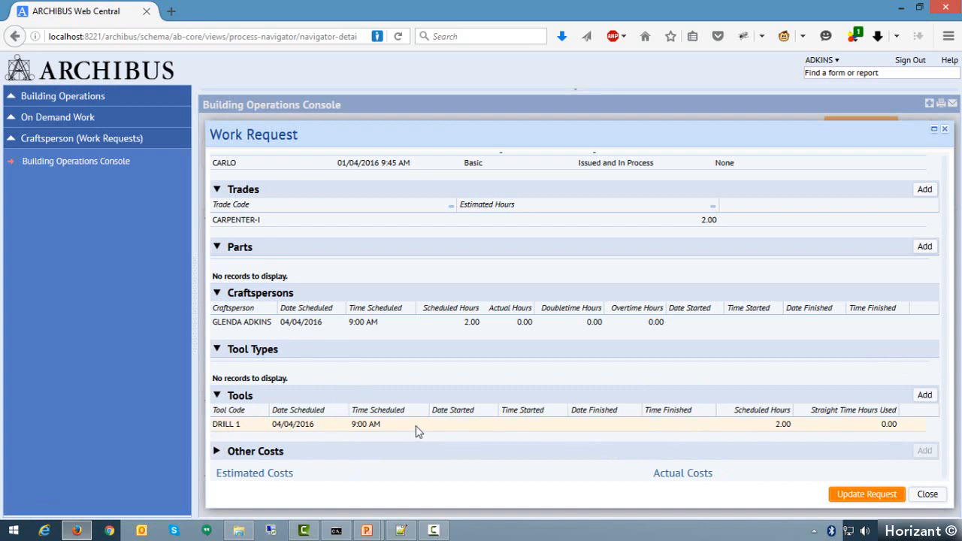
scroll(408, 408, down, 1)
click(216, 403)
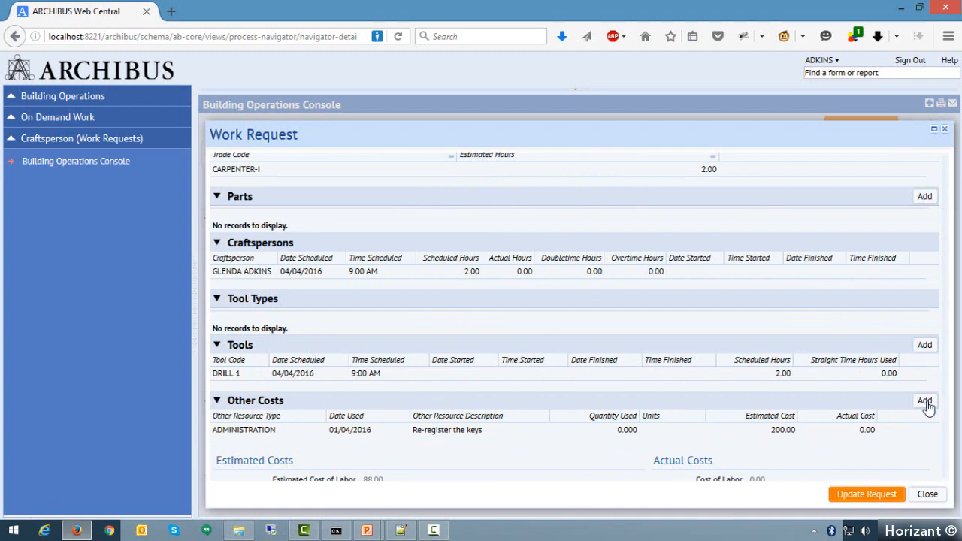
scroll(383, 386, down, 2)
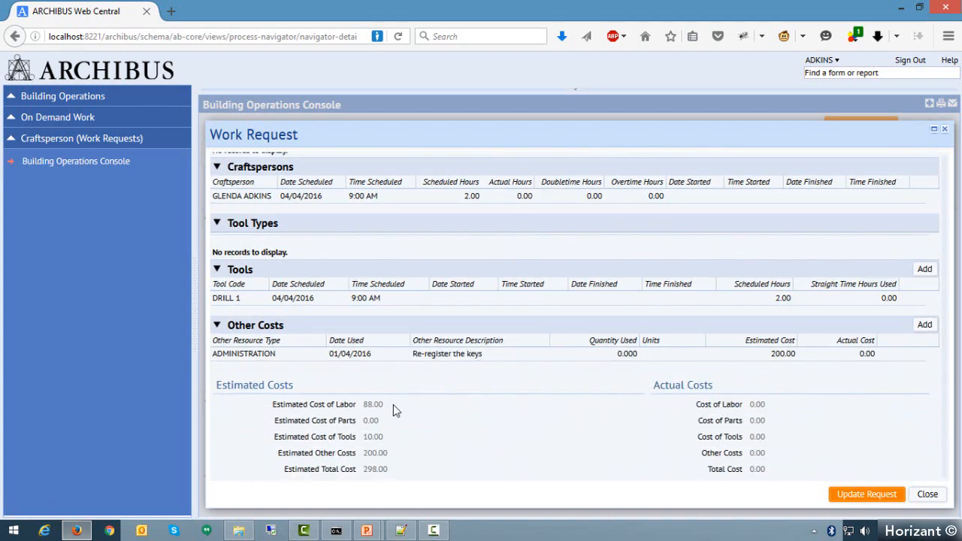
scroll(393, 404, up, 12)
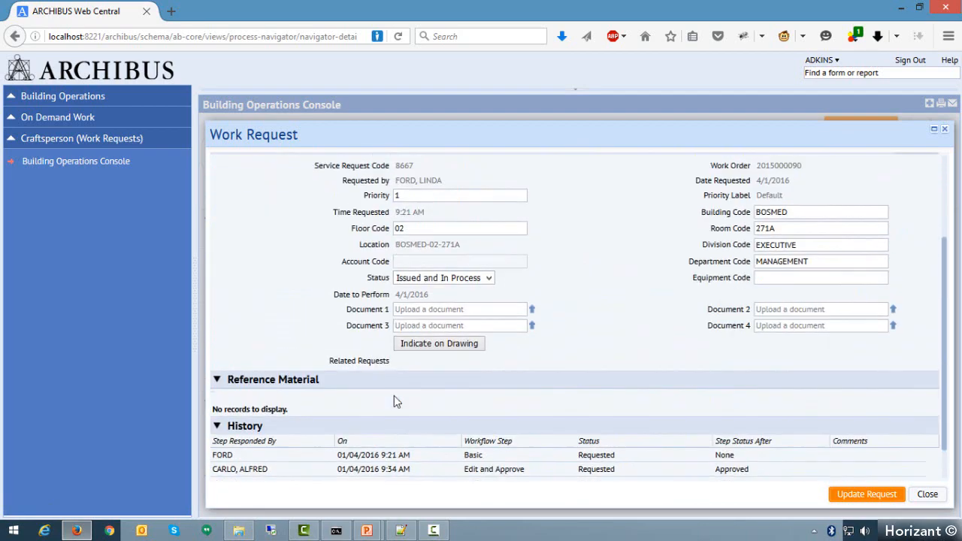
scroll(394, 402, up, 3)
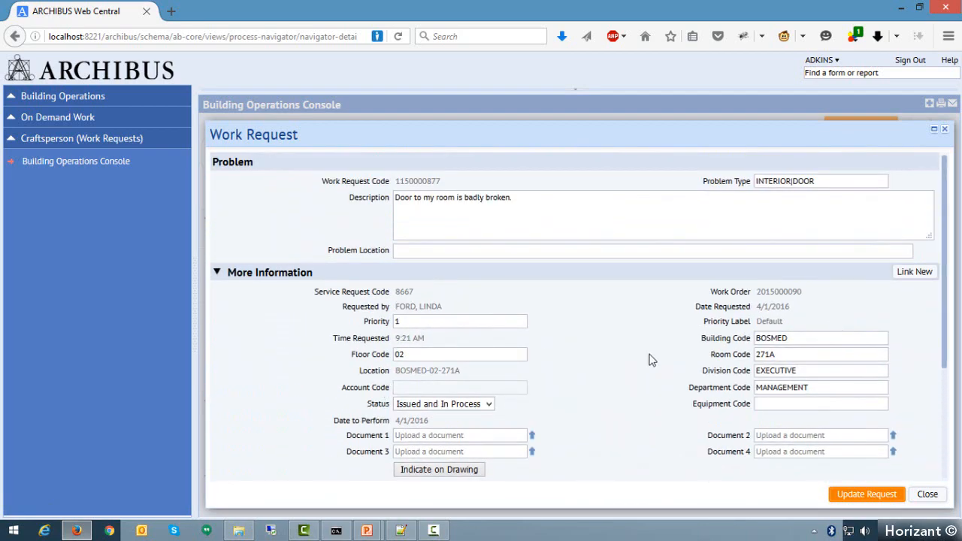
click(929, 494)
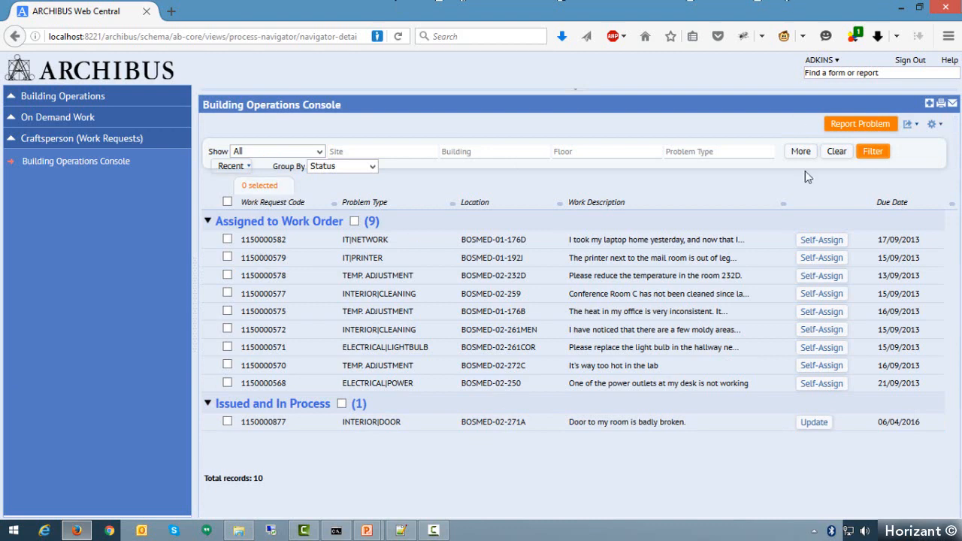
- Open the issued broken-door request for updating and set the assigned craftsperson's actual hours to 1.5
click(814, 423)
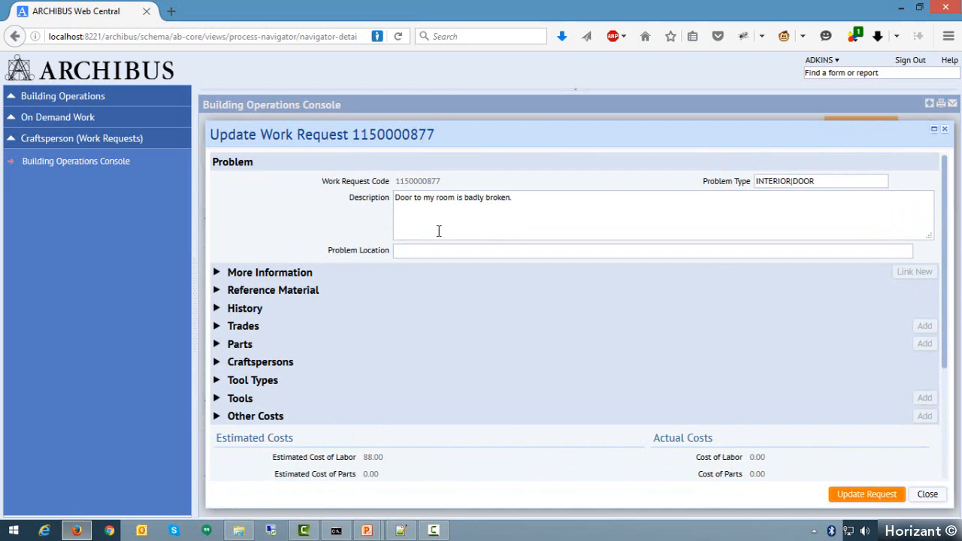
click(216, 362)
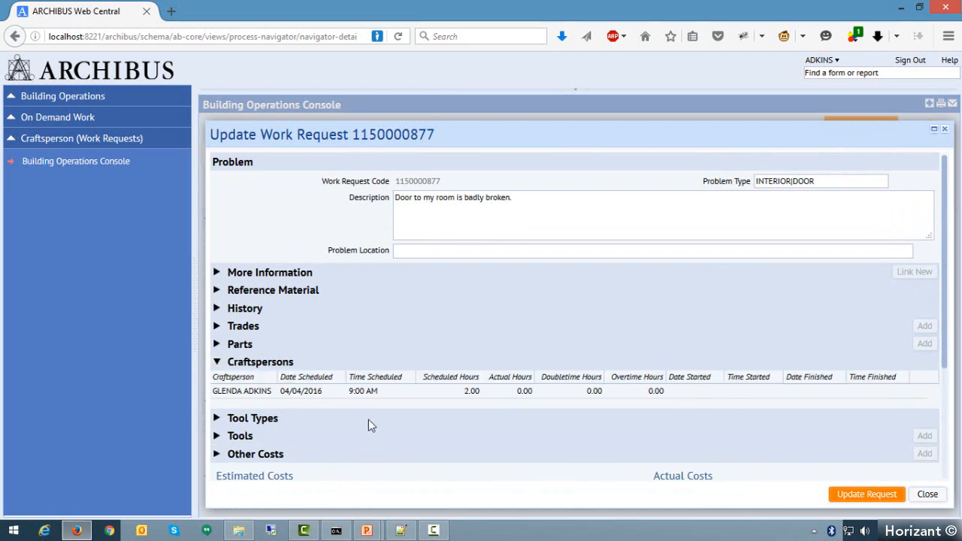
click(231, 397)
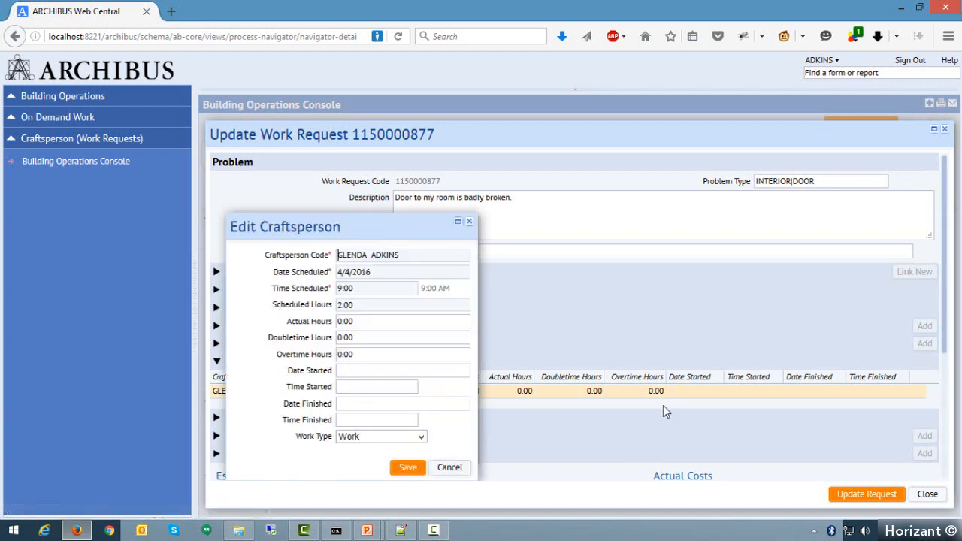
click(358, 321)
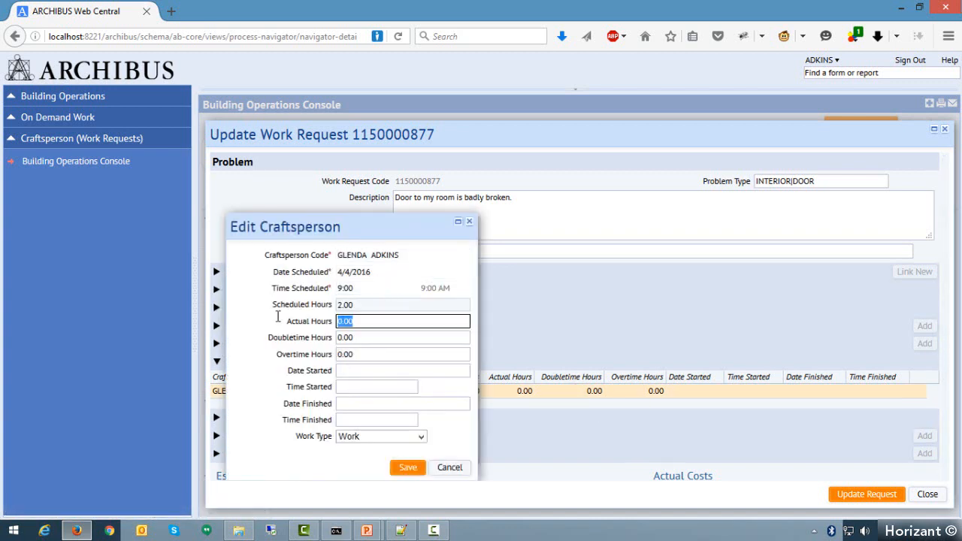
text(1.5)
click(375, 373)
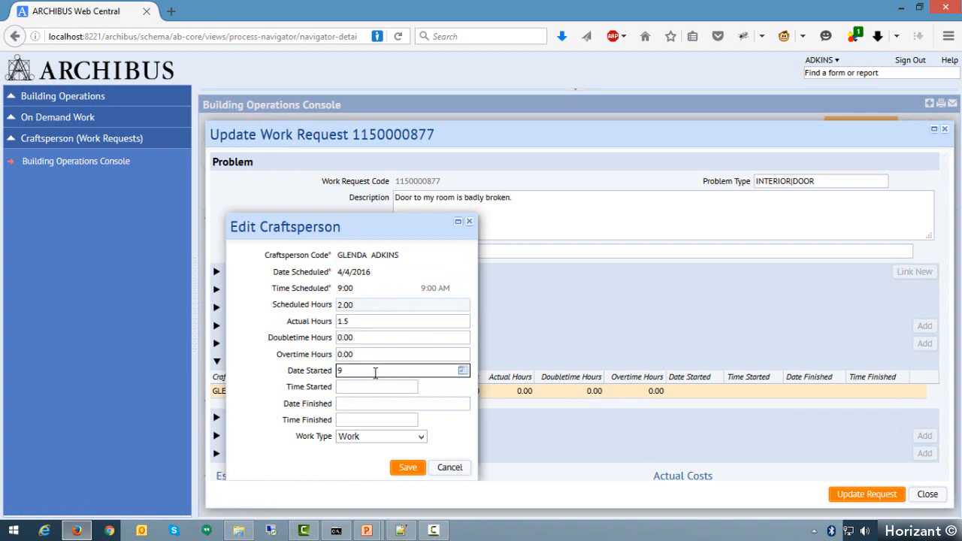
text(9am)
click(391, 386)
click(386, 369)
key(ctrl+a)
key(BackSpace)
- Set the craftsperson's work start to 9:00 AM on 4/4/2016
click(369, 387)
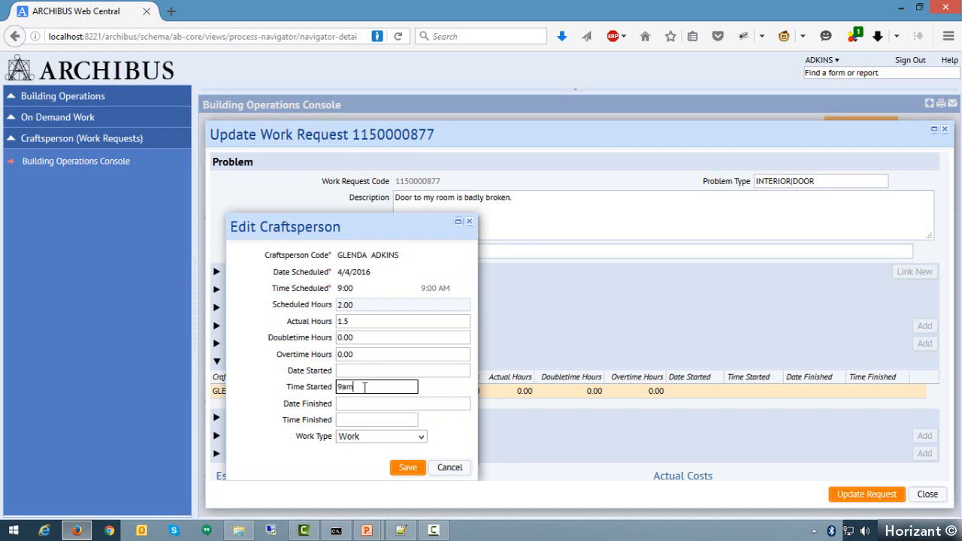
click(374, 371)
click(463, 370)
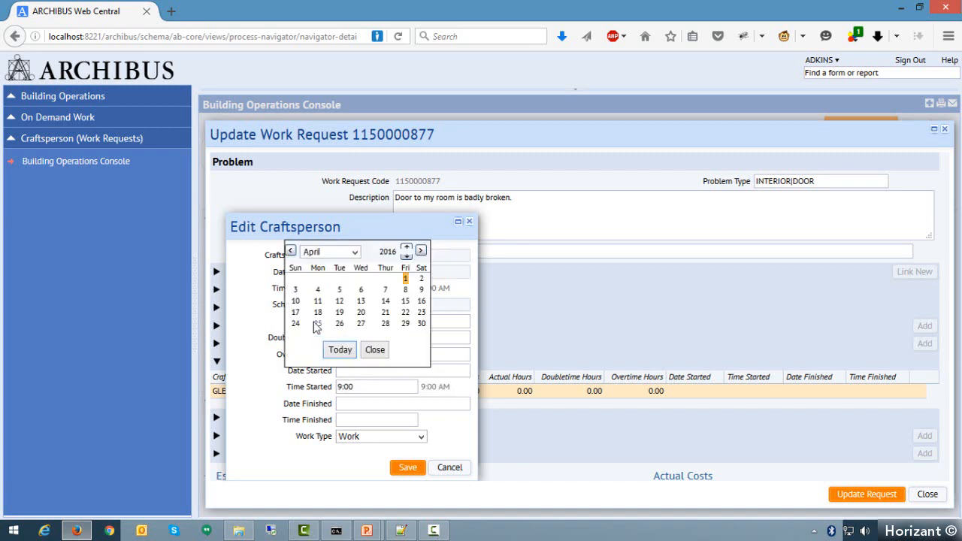
click(318, 289)
- Set the craftsperson's finish to 4/4/2016 at 10:30 AM with work type Work, and save the craftsperson entry
click(443, 407)
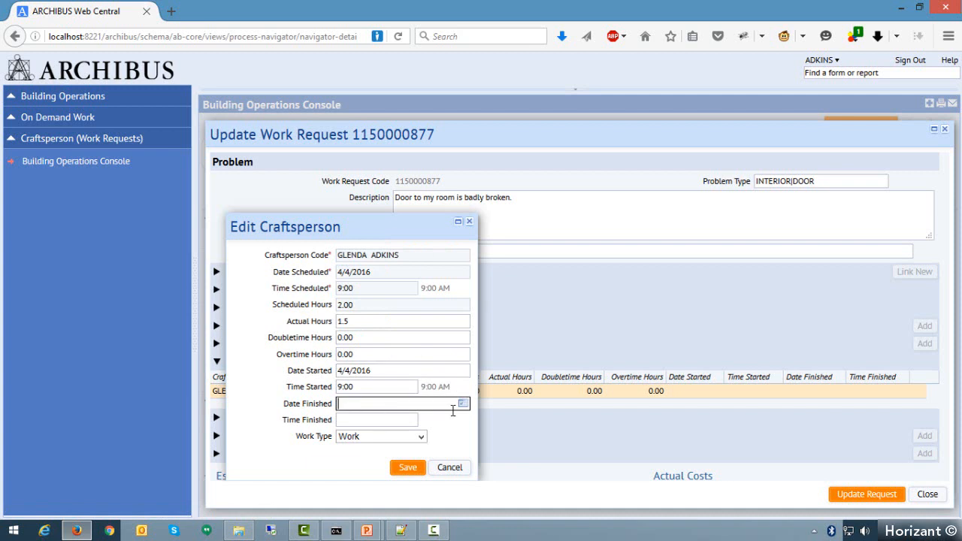
click(462, 404)
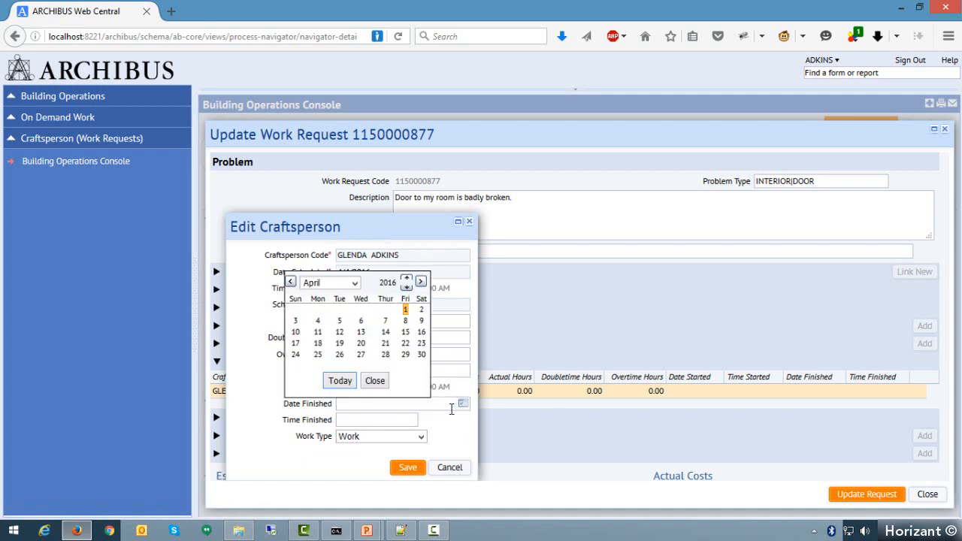
click(318, 320)
click(371, 420)
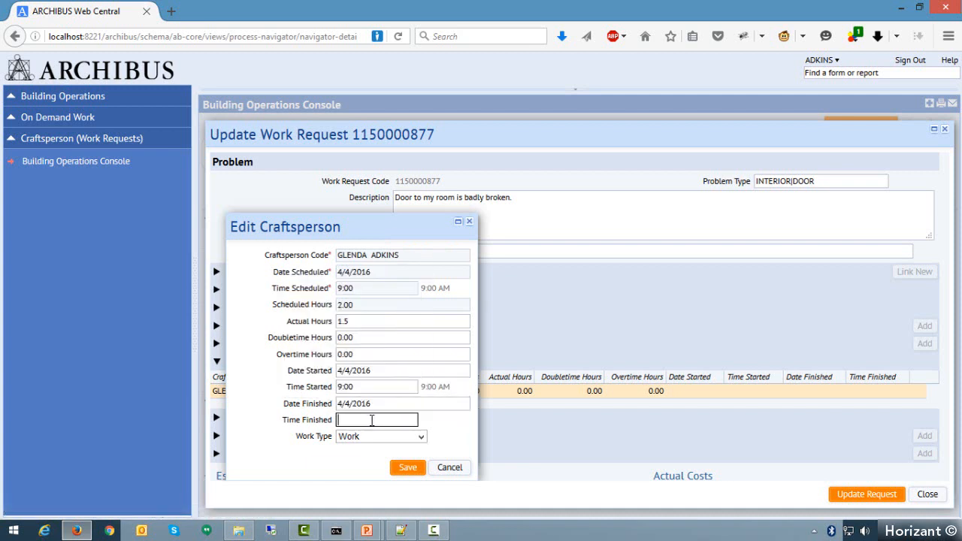
text(10:30)
click(420, 436)
click(377, 460)
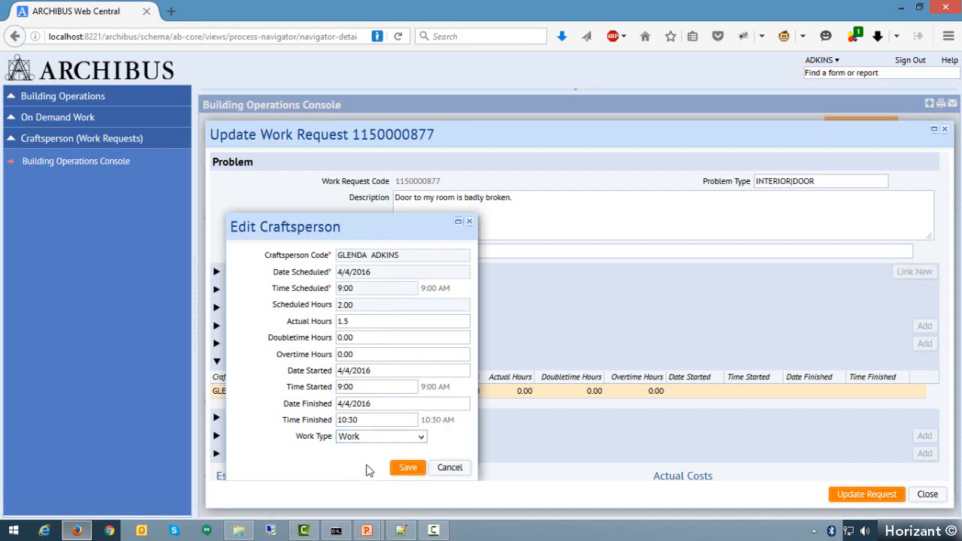
click(407, 470)
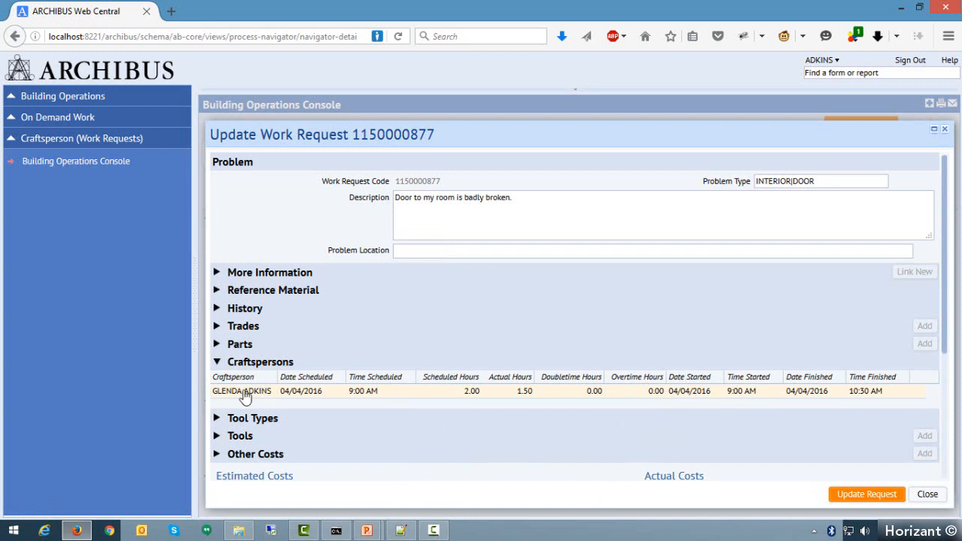
- Review the request's other costs and parts, and view the form for adding another cost without saving an entry
click(218, 455)
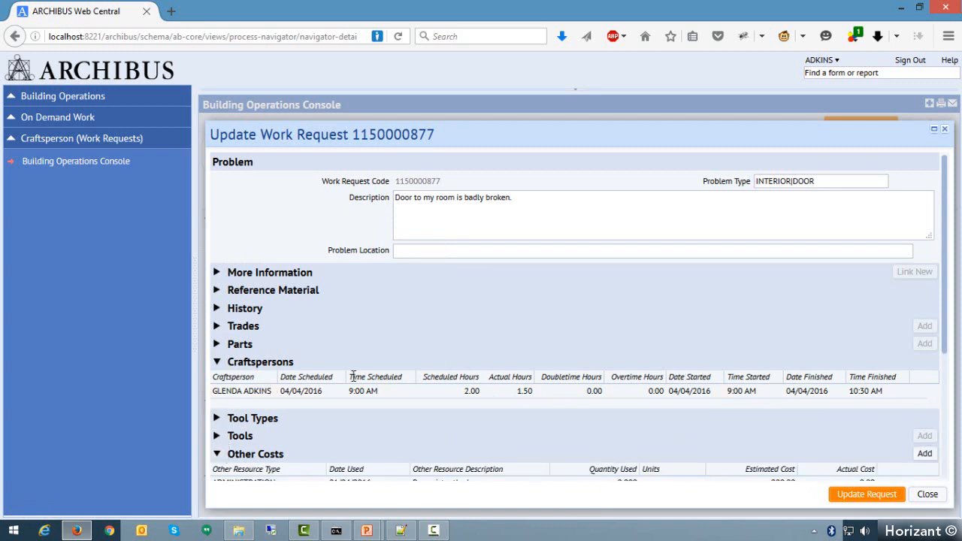
scroll(356, 380, down, 2)
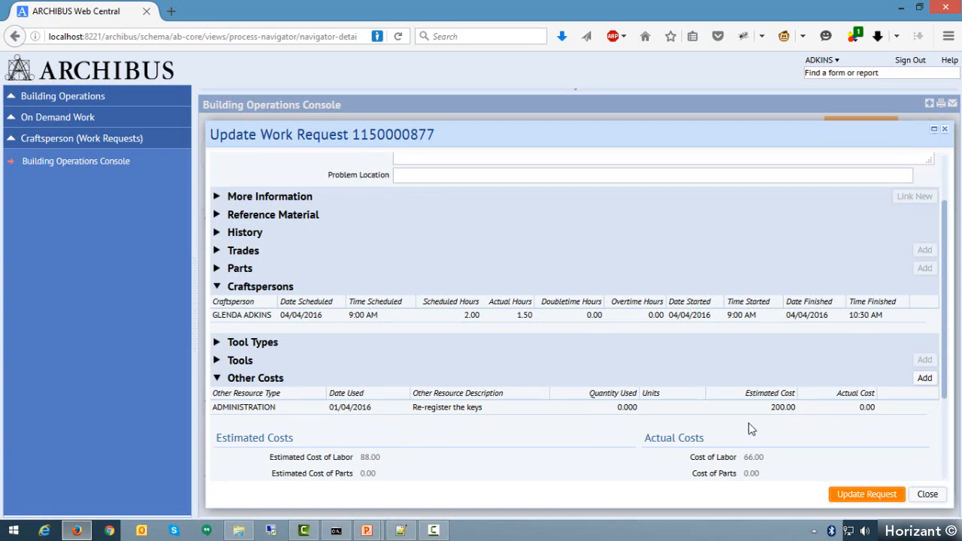
click(218, 269)
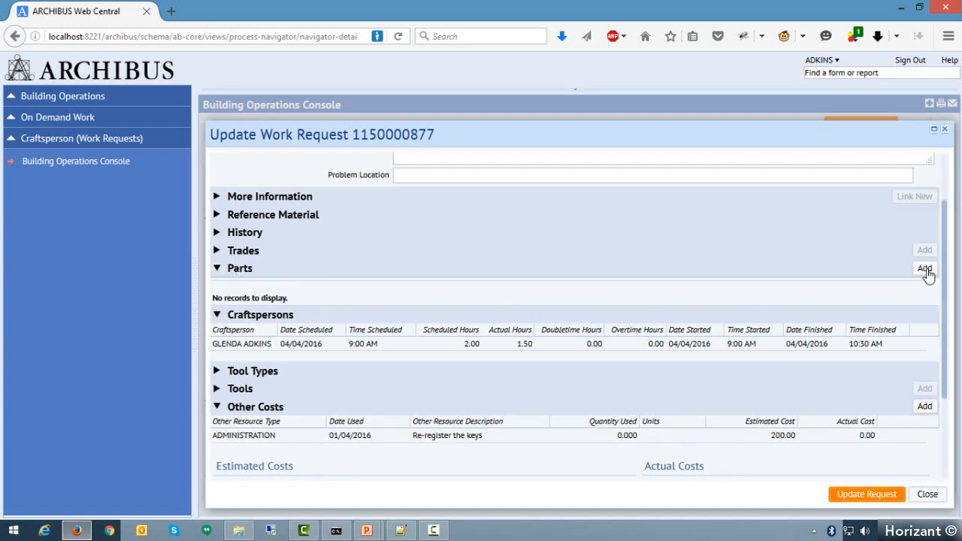
click(925, 408)
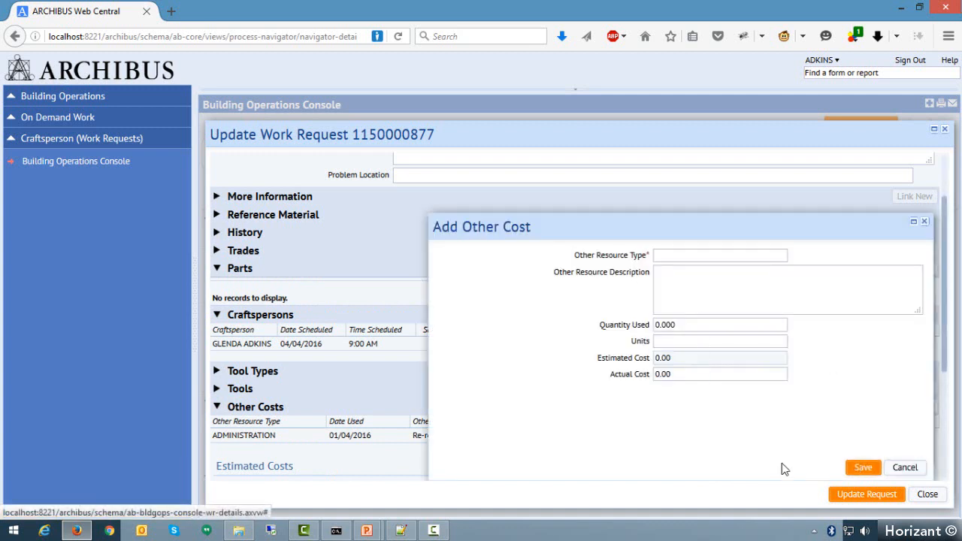
click(904, 468)
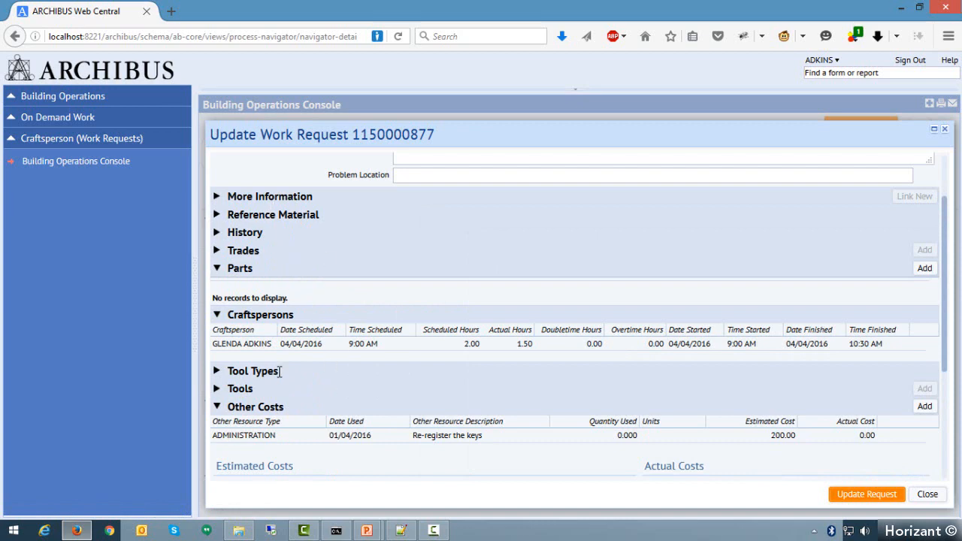
- Set the work request's cause code to VANDALISM in the update section, leaving the equipment downtime and meter reading at 0.00
scroll(397, 360, down, 1)
scroll(397, 360, down, 3)
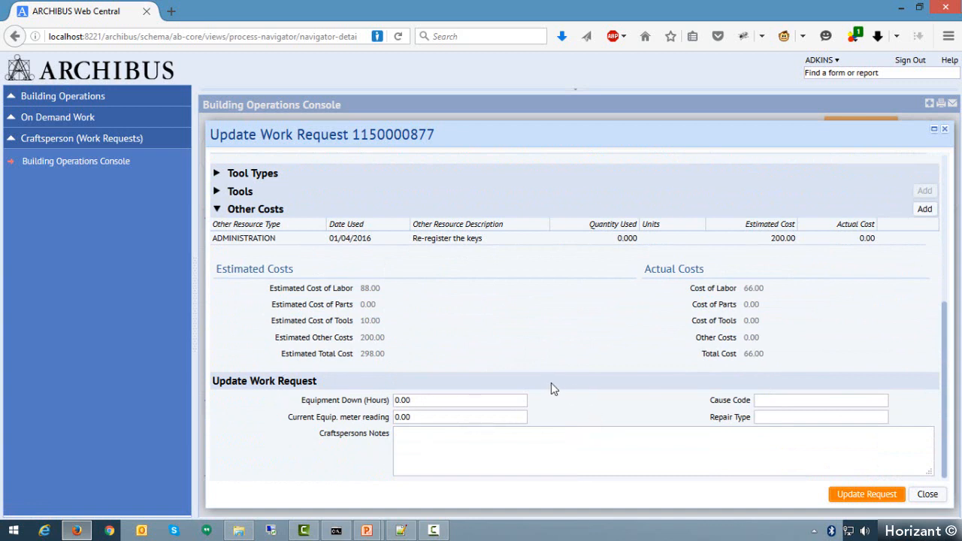
click(364, 402)
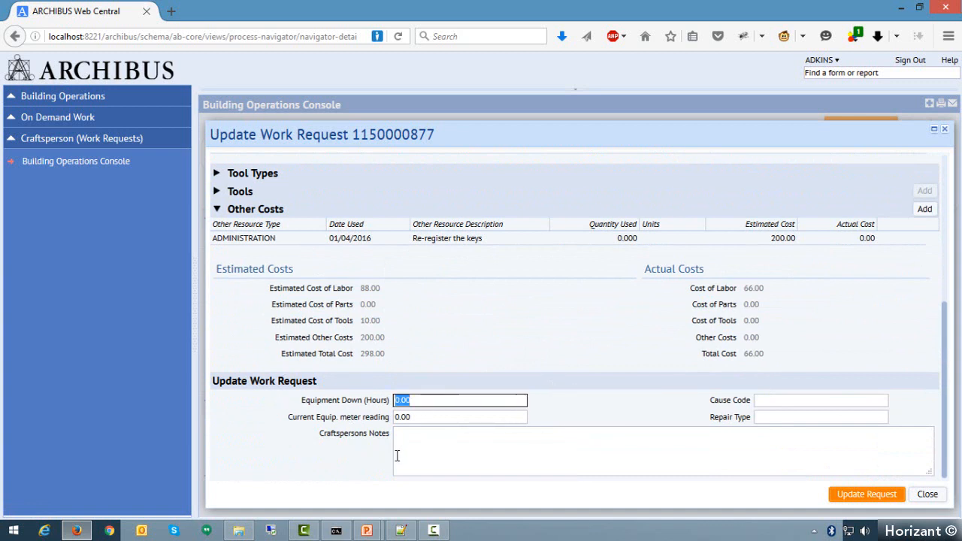
click(425, 418)
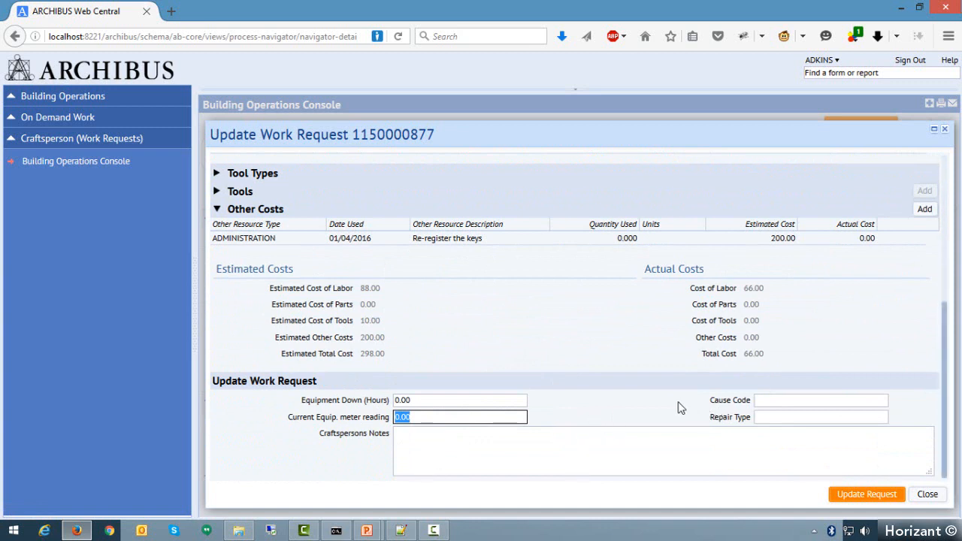
click(806, 400)
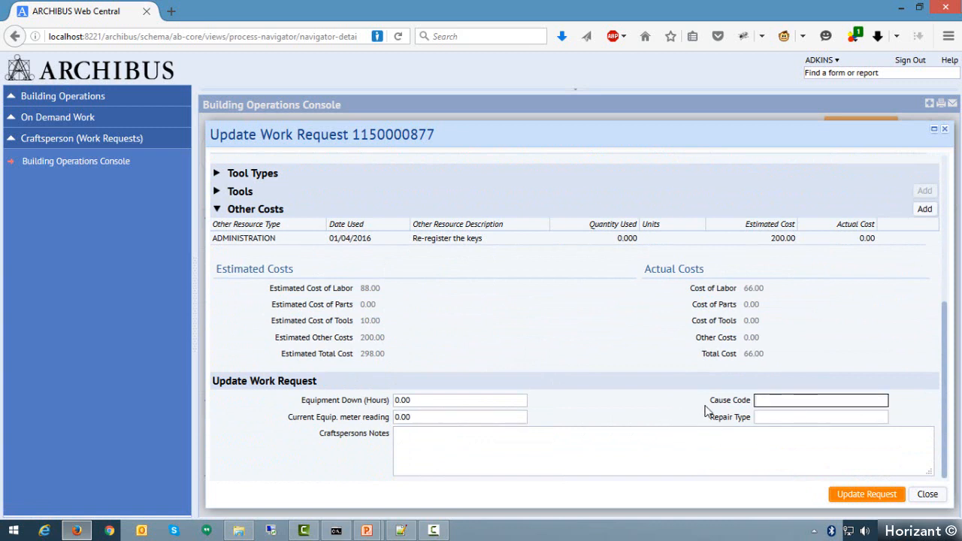
mouse_move(885, 404)
click(883, 403)
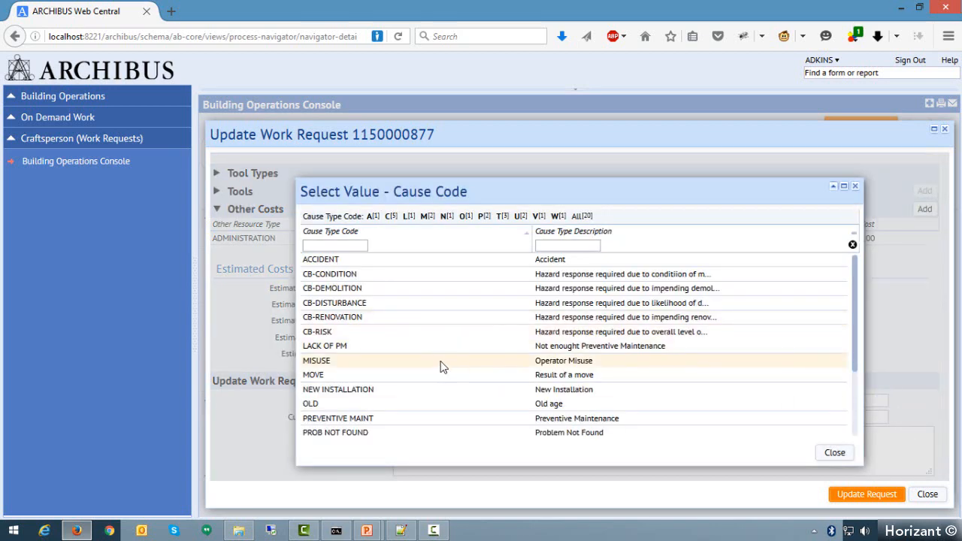
scroll(416, 388, down, 3)
click(326, 417)
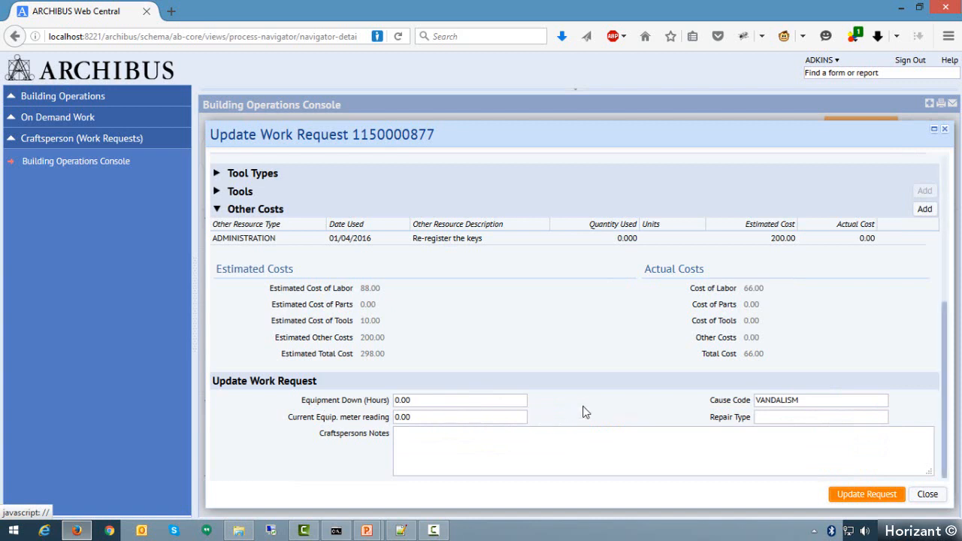
- Choose INSTALLED as the repair type for the broken-door request
click(788, 418)
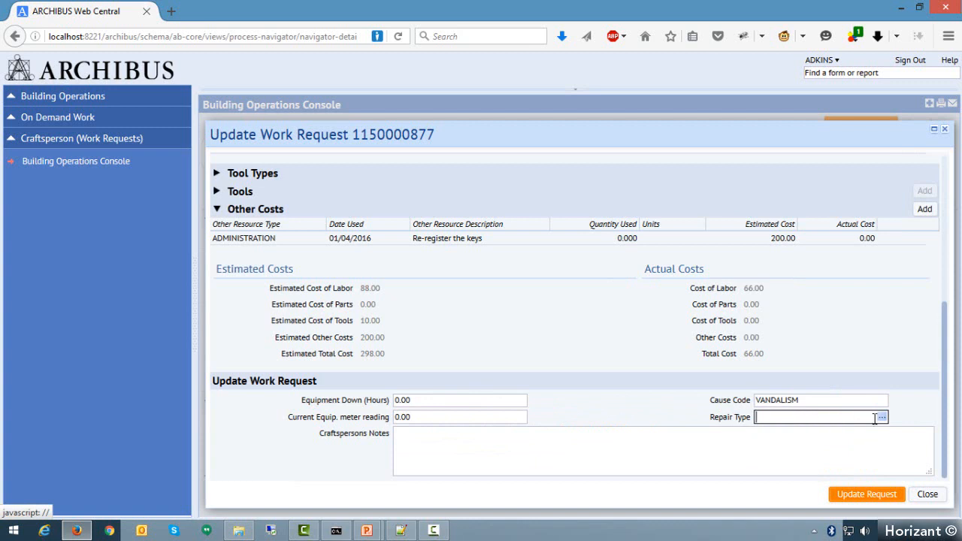
click(883, 418)
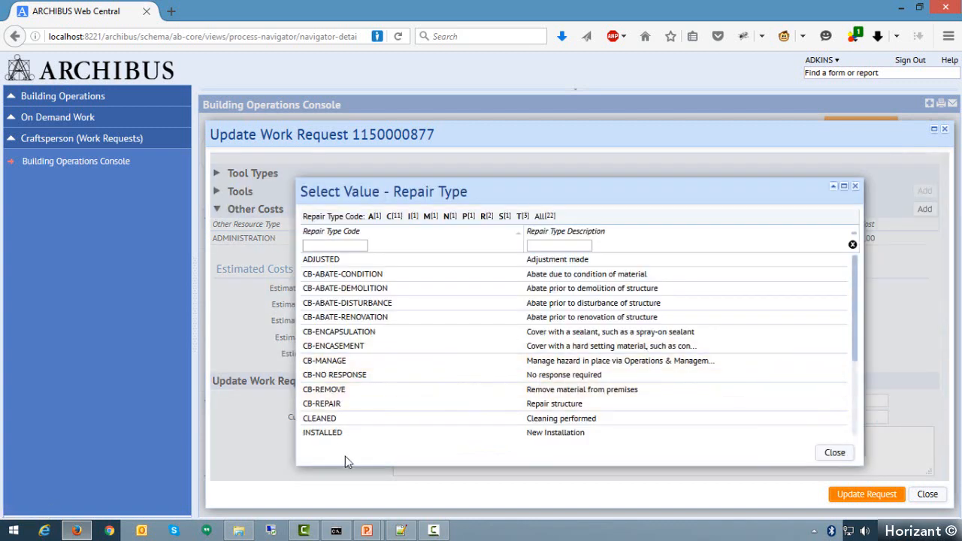
scroll(385, 406, down, 1)
click(328, 386)
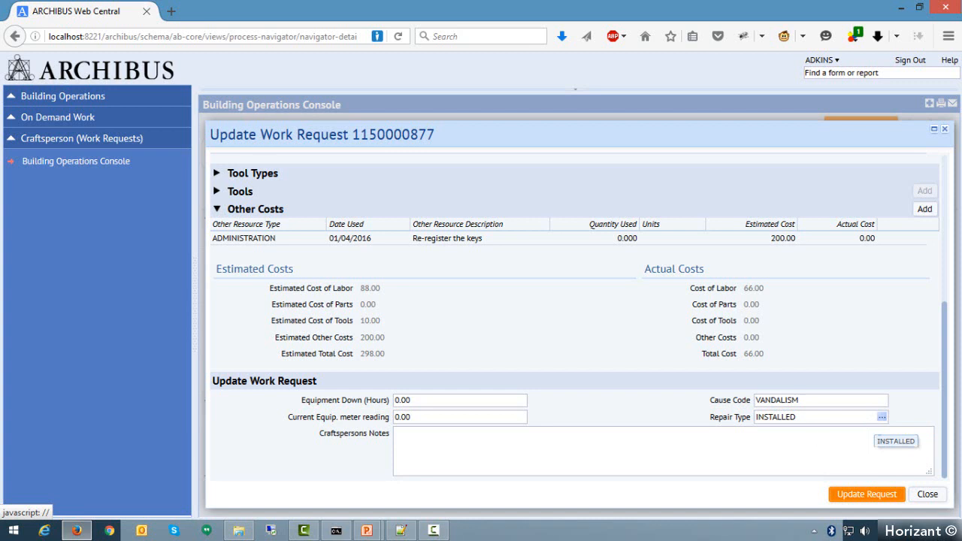
- Enter the craftsperson's notes as "New door fit really well. No issues on the job."
click(644, 459)
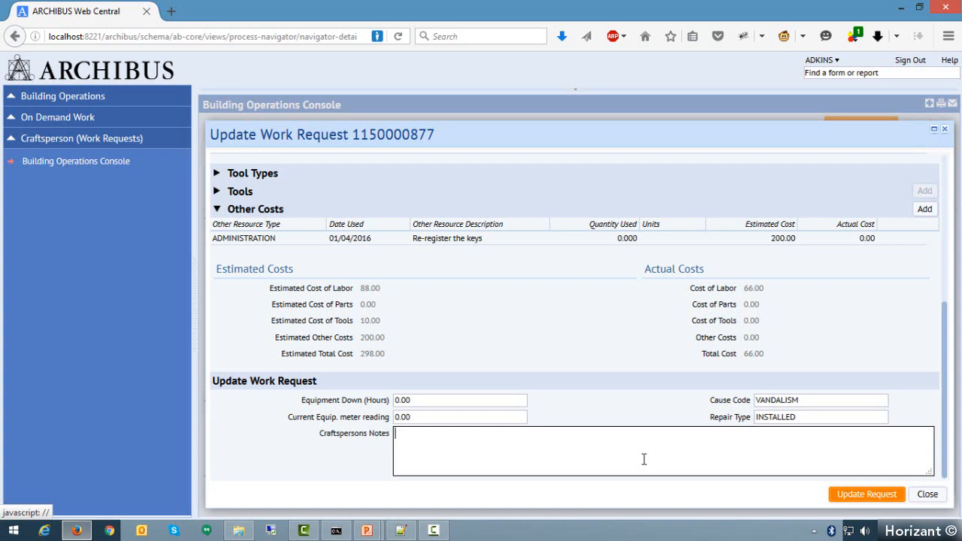
text(New door fit really well. No issues on th)
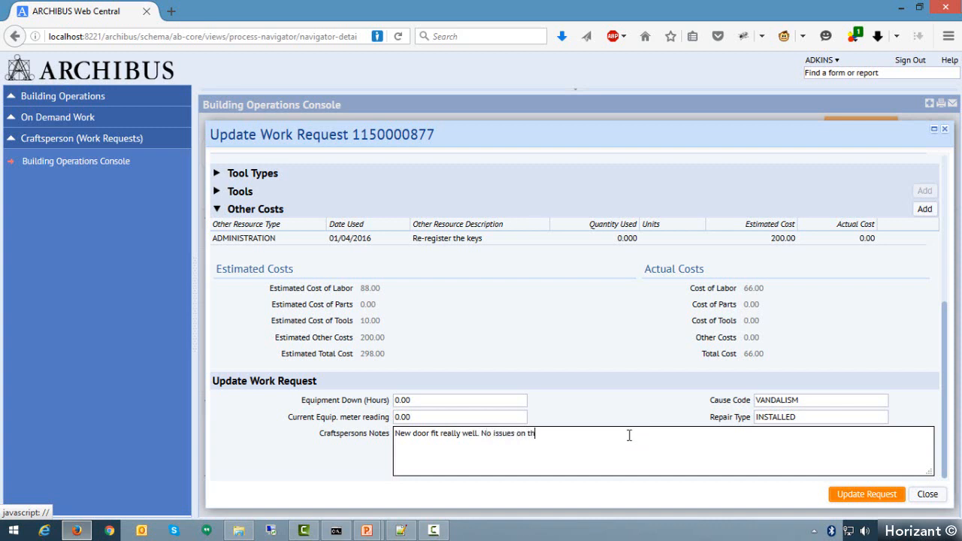
text(e job.)
- Expand the More Information section of the broken-door request
scroll(538, 451, up, 1)
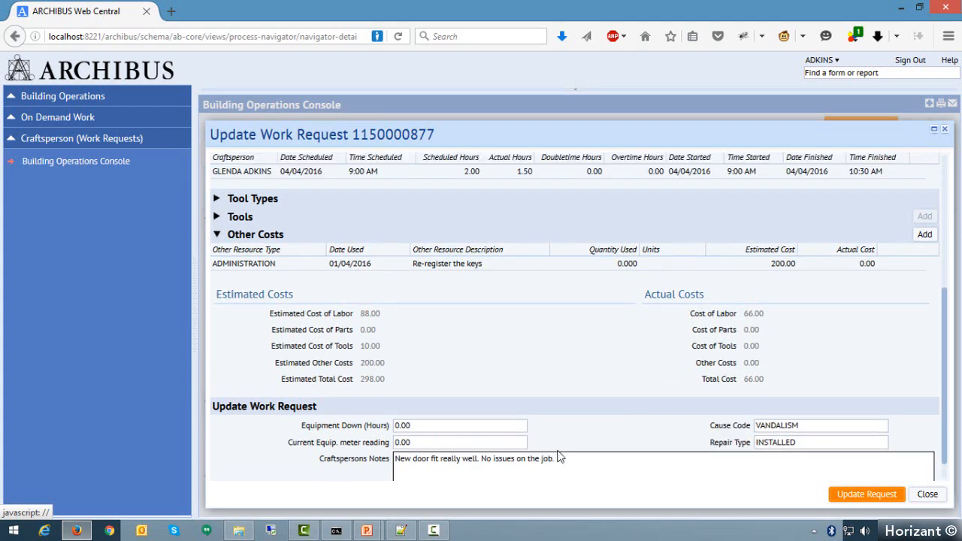
scroll(573, 471, up, 5)
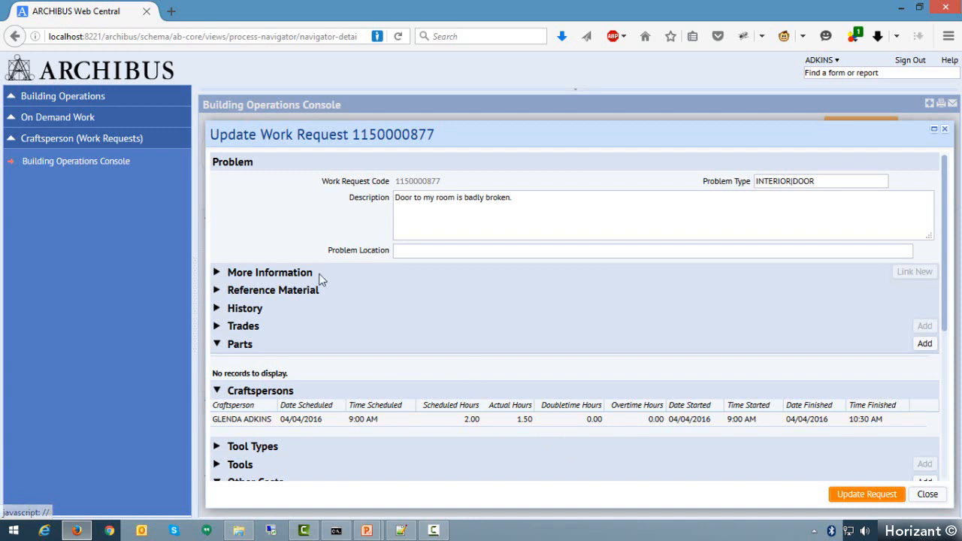
click(218, 273)
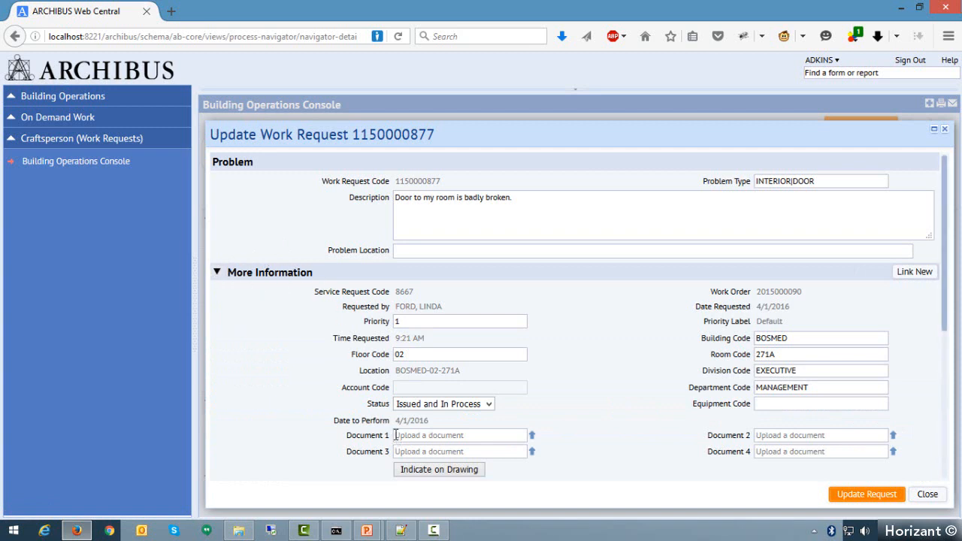
- Set the request's status to On Hold for Parts
drag(368, 403, 396, 408)
click(495, 410)
click(489, 405)
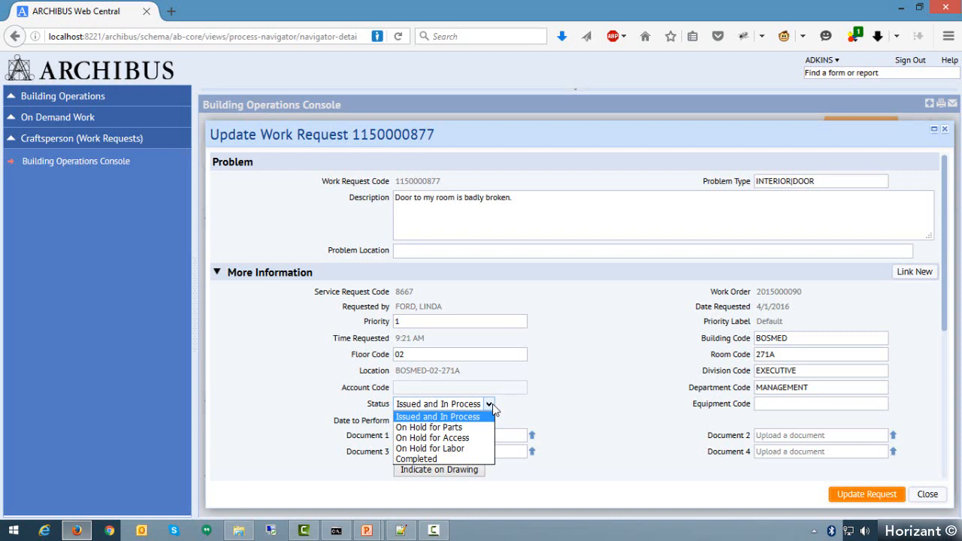
click(419, 428)
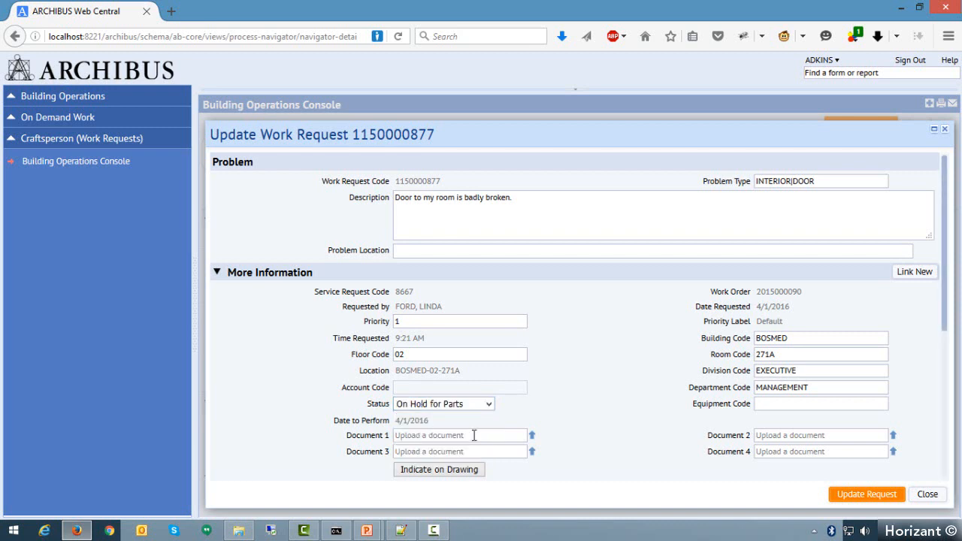
- Set the broken-door request's status to Completed and submit the request update
scroll(597, 418, down, 10)
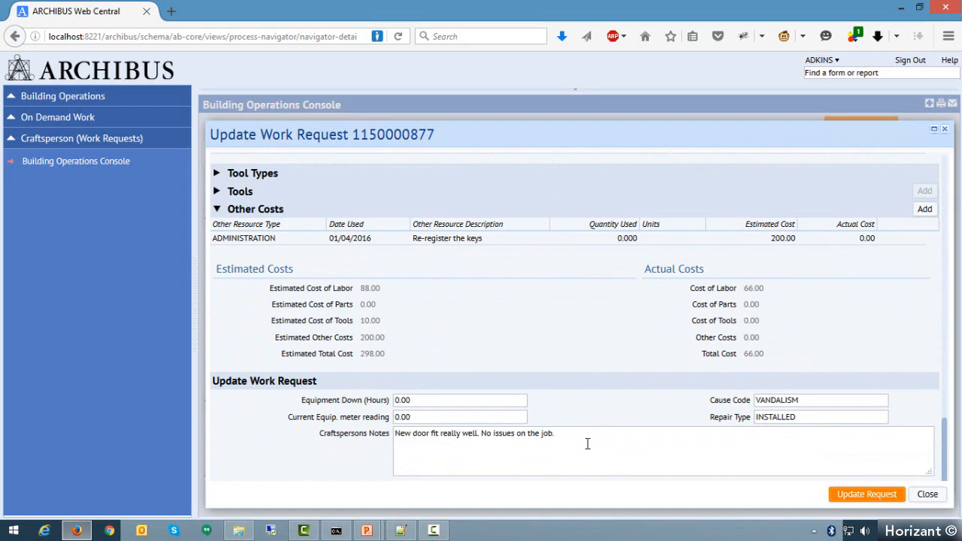
scroll(591, 386, up, 8)
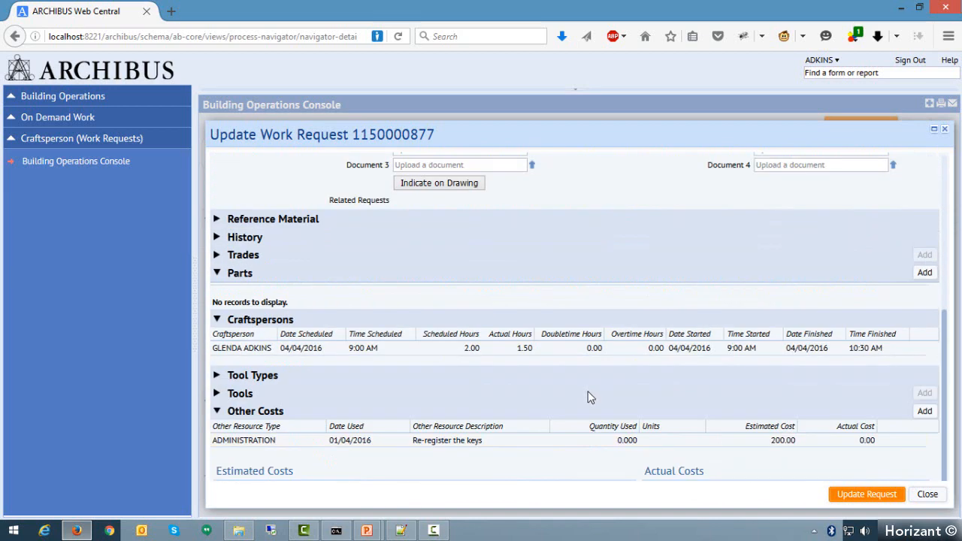
click(462, 319)
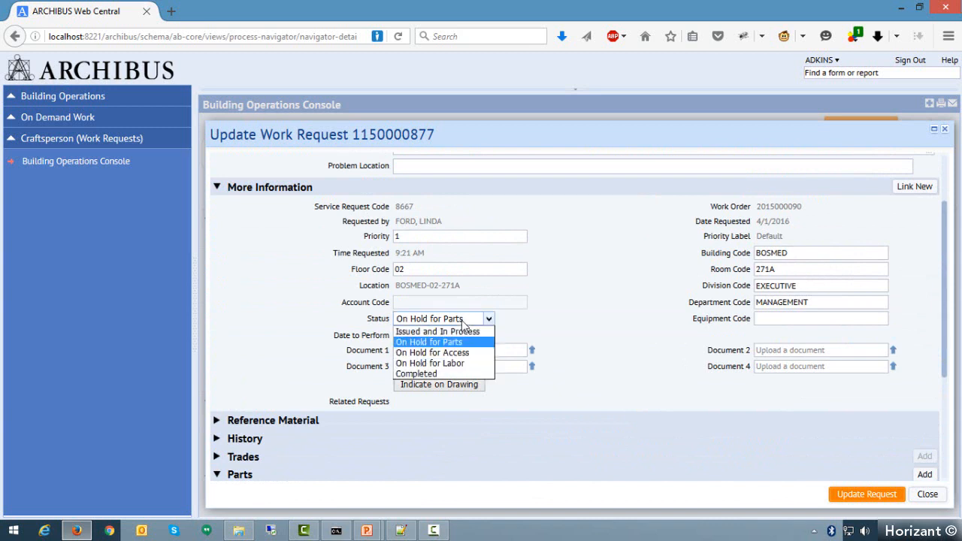
click(433, 375)
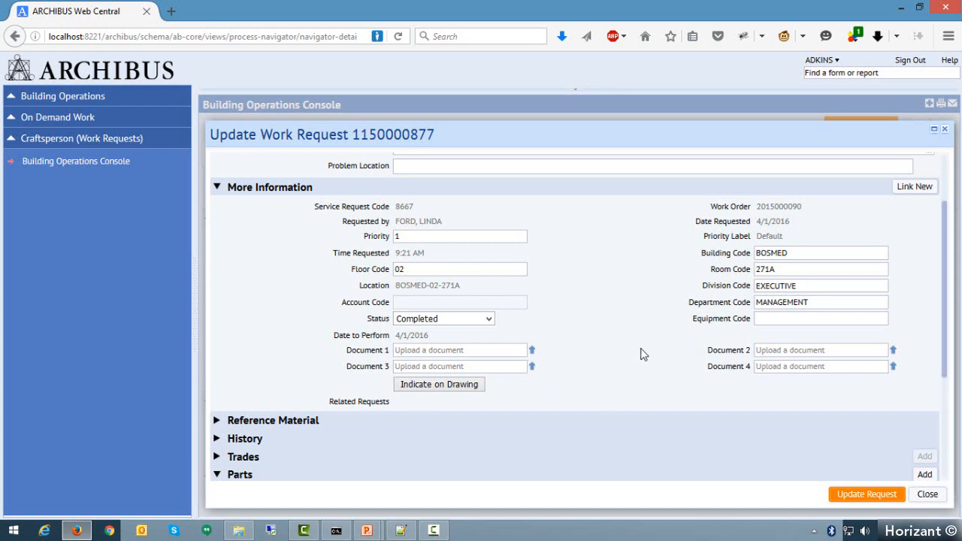
click(854, 502)
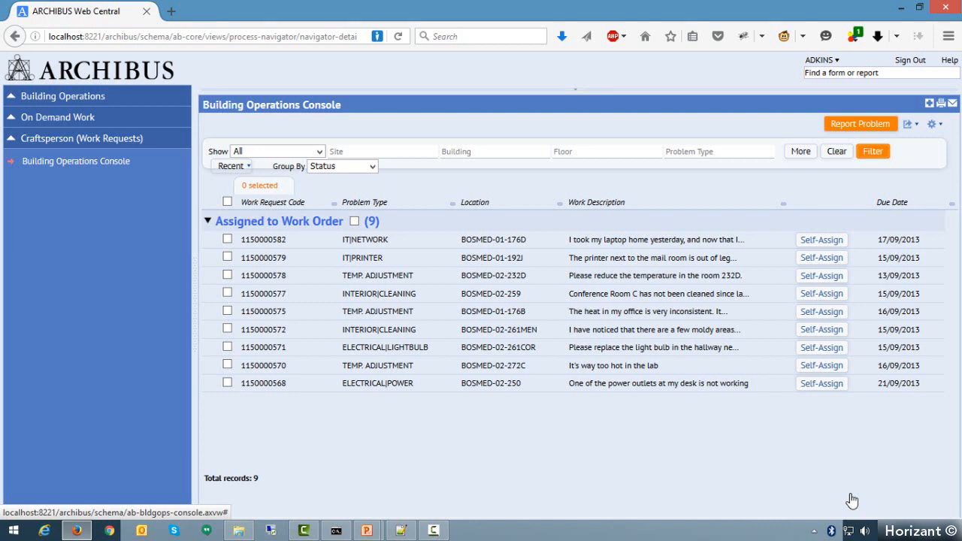
- Sign out of the craftsperson account and sign in with the supervisor's user name and password
click(911, 60)
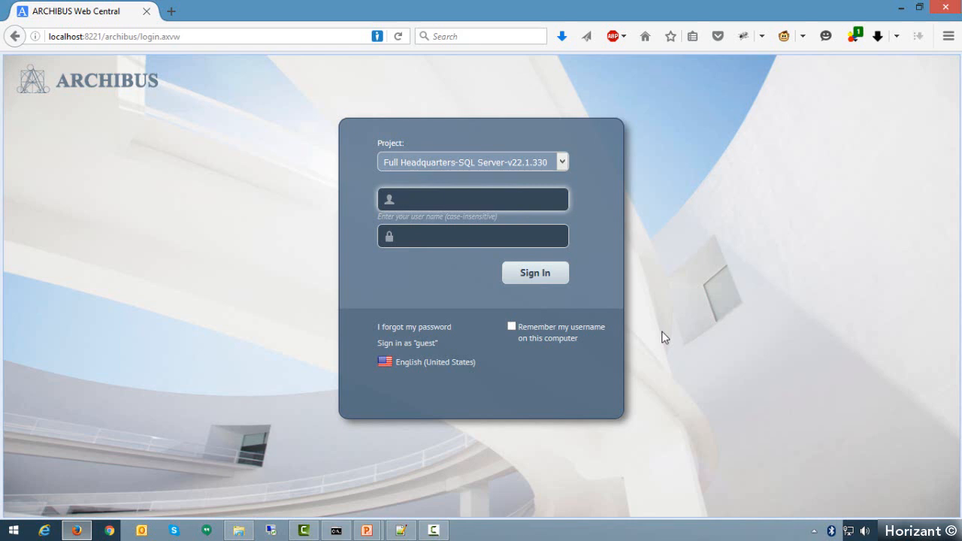
click(452, 198)
text(CARLO)
key(Tab)
text(•••)
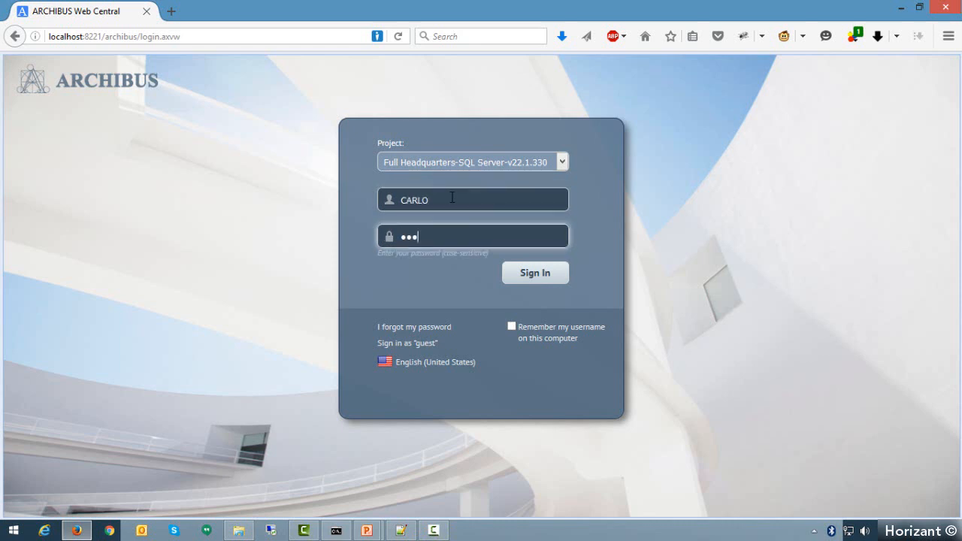
key(Return)
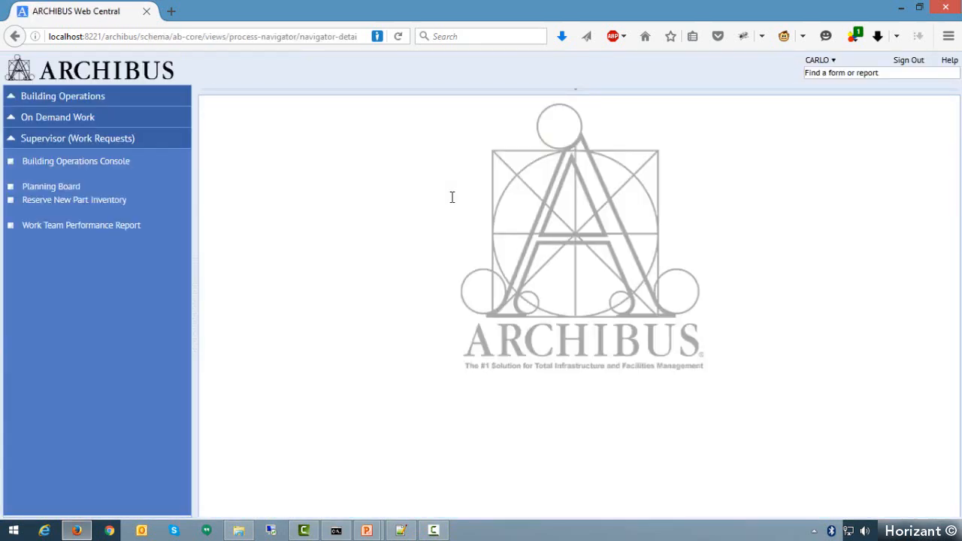
- Open the supervisor's Building Operations Console and locate the broken-door request among the completed requests
click(188, 170)
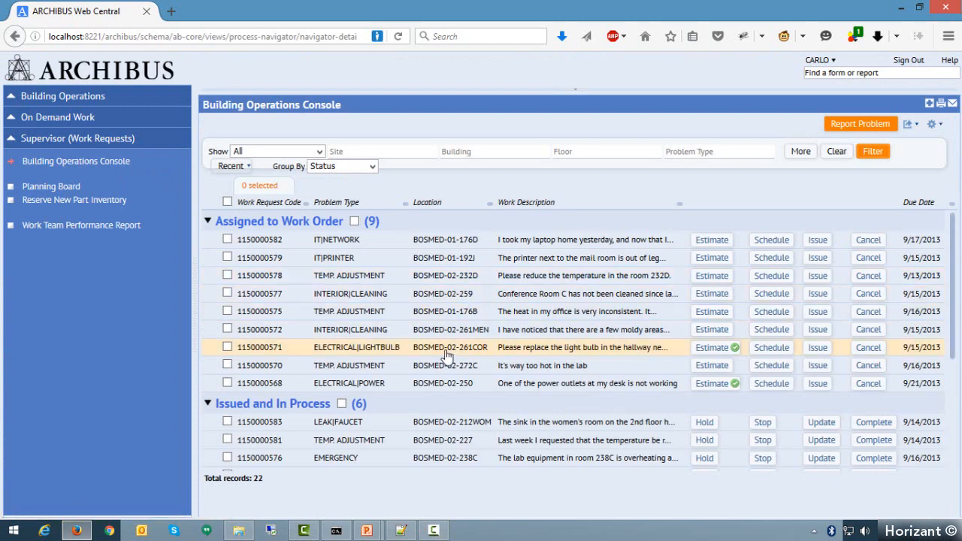
scroll(473, 349, down, 2)
scroll(473, 350, down, 2)
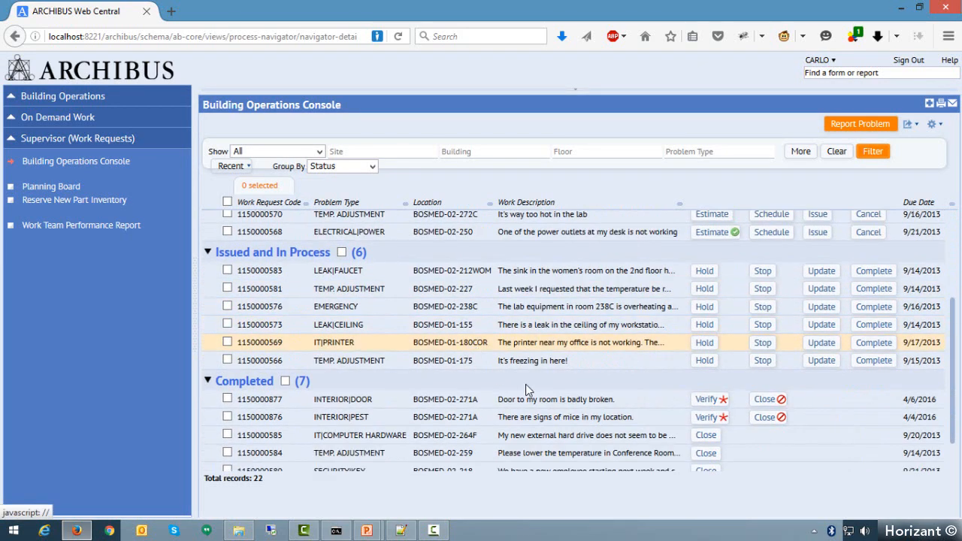
scroll(527, 404, down, 1)
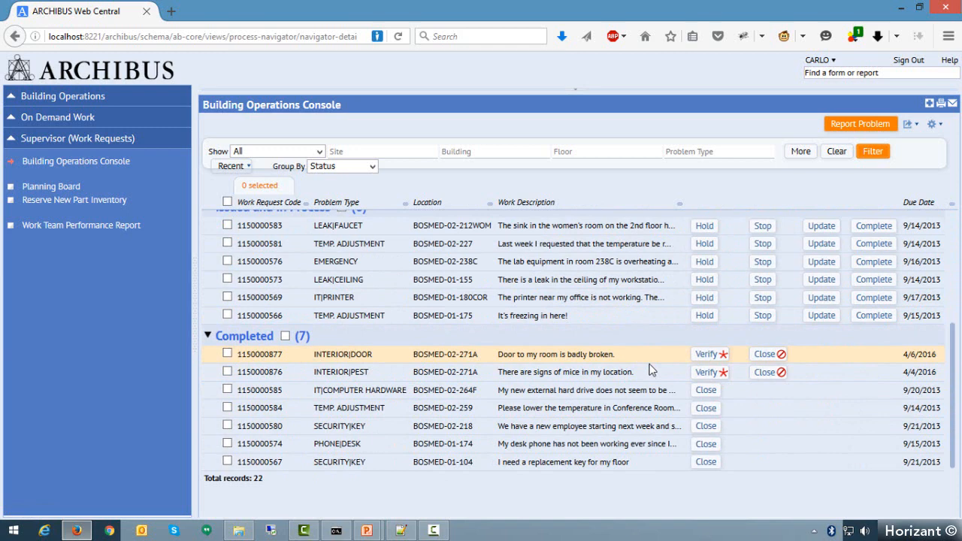
scroll(651, 370, up, 1)
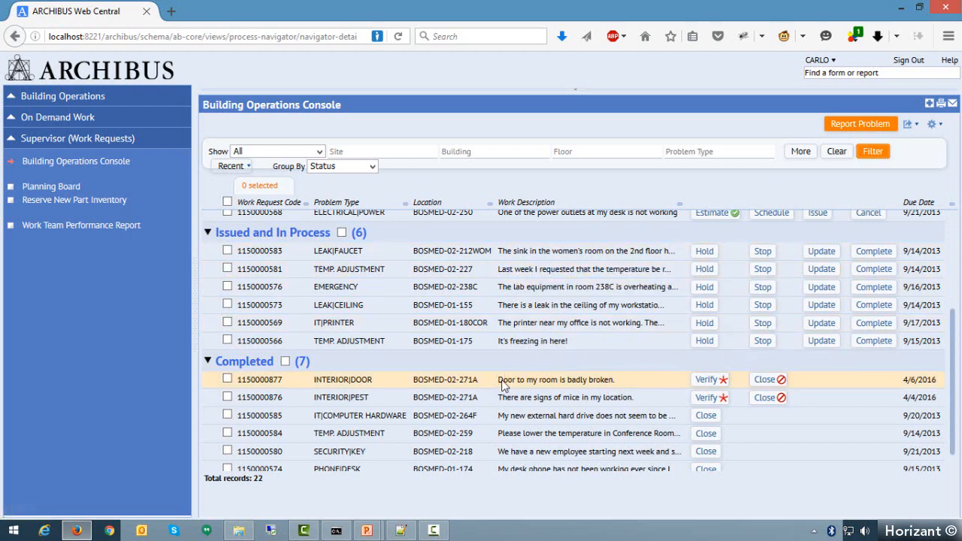
scroll(596, 385, down, 1)
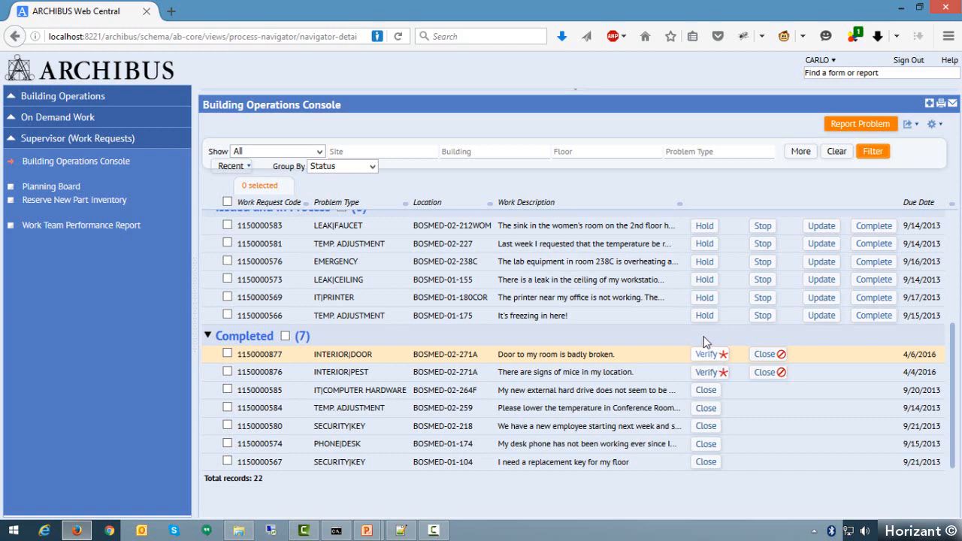
- Verify the completed broken-door request, commenting that the requester is happy with the work and "Ticket can be closed."
click(706, 355)
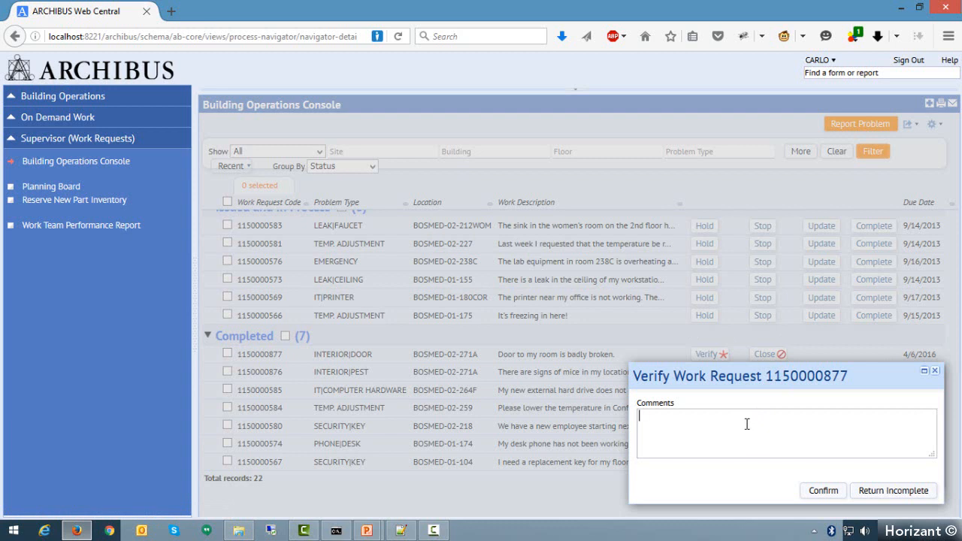
text(Linda is happy with the work.)
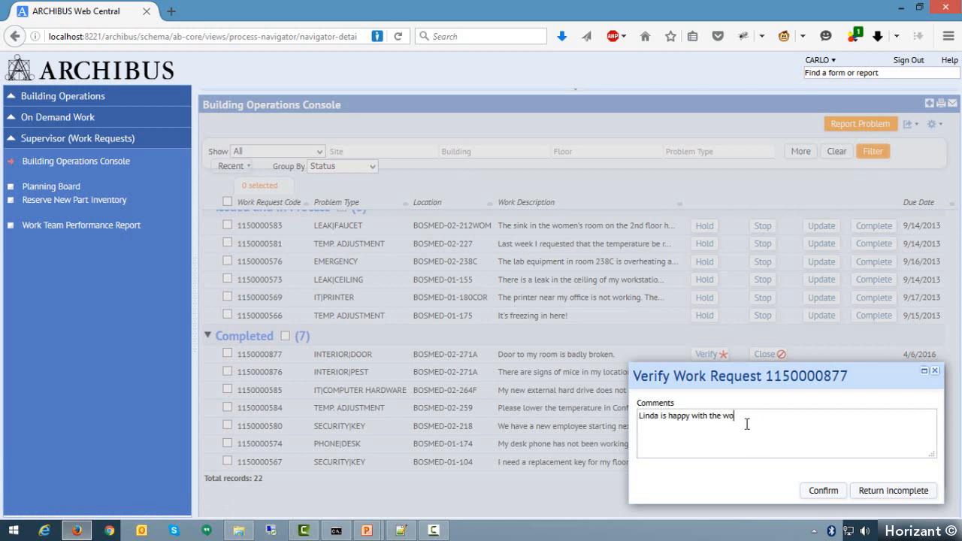
text( Ticket can be closed.)
click(823, 493)
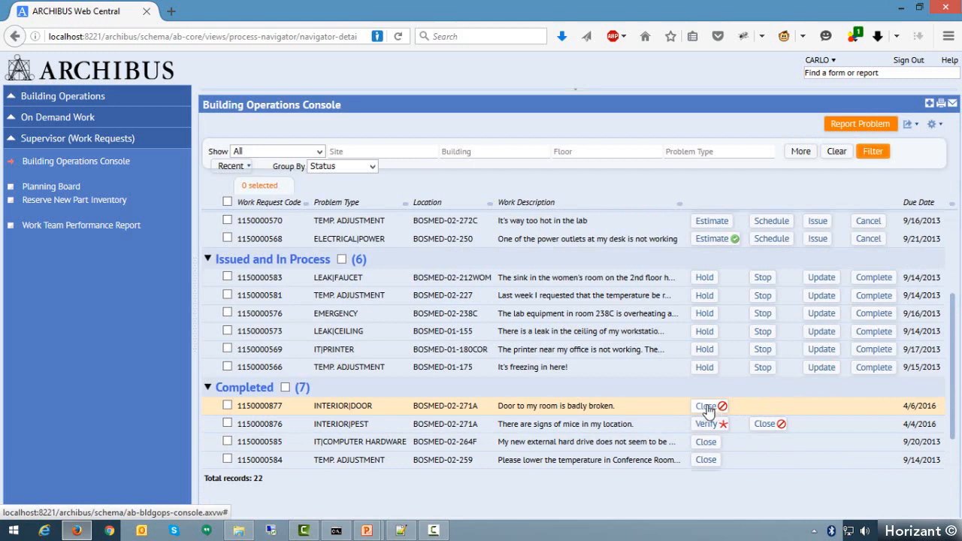
- Select the first three requests assigned to a work order: IT|NETWORK, IT|PRINTER and the temperature adjustment at BOSMED-02-232D
scroll(582, 436, down, 1)
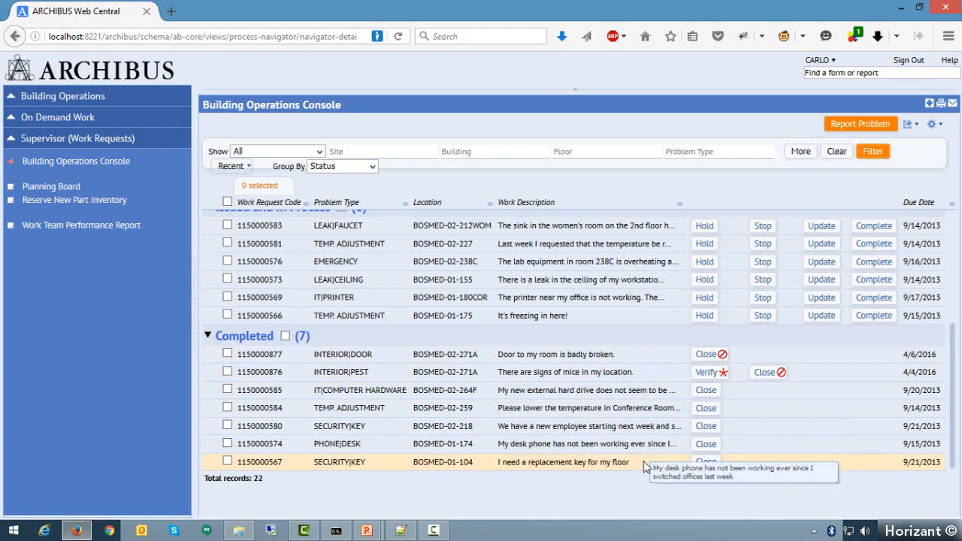
scroll(644, 461, up, 3)
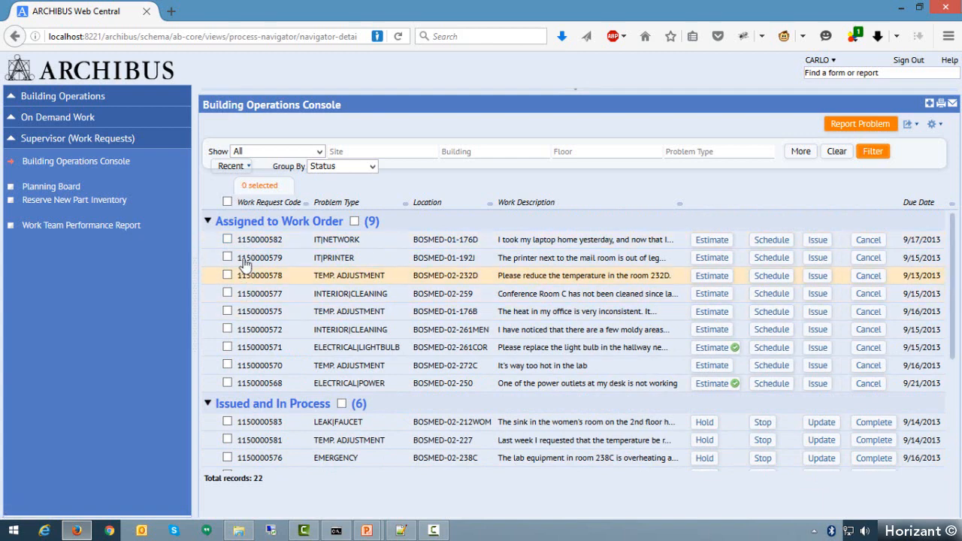
click(227, 240)
click(227, 258)
click(227, 276)
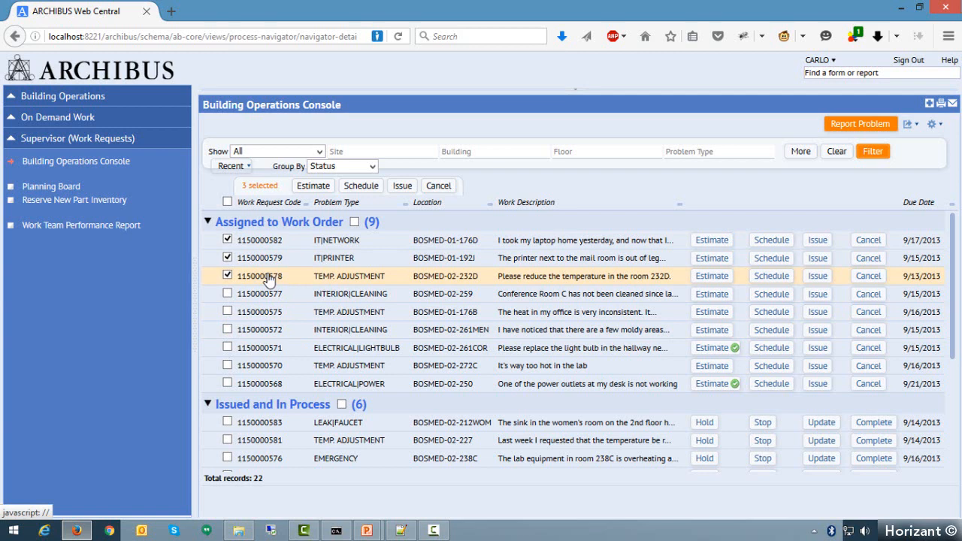
- Issue the three selected work requests to the field personnel and check them under the issued requests
click(403, 186)
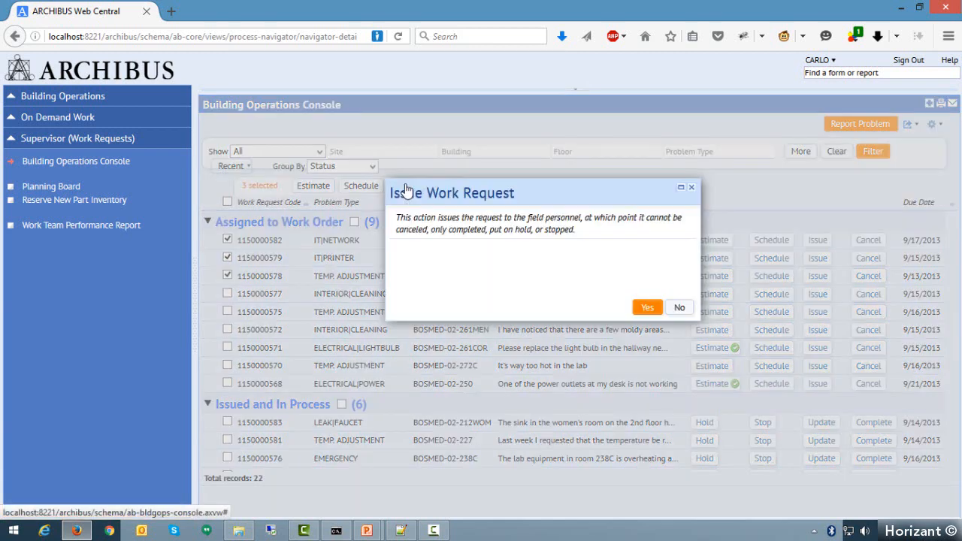
click(647, 309)
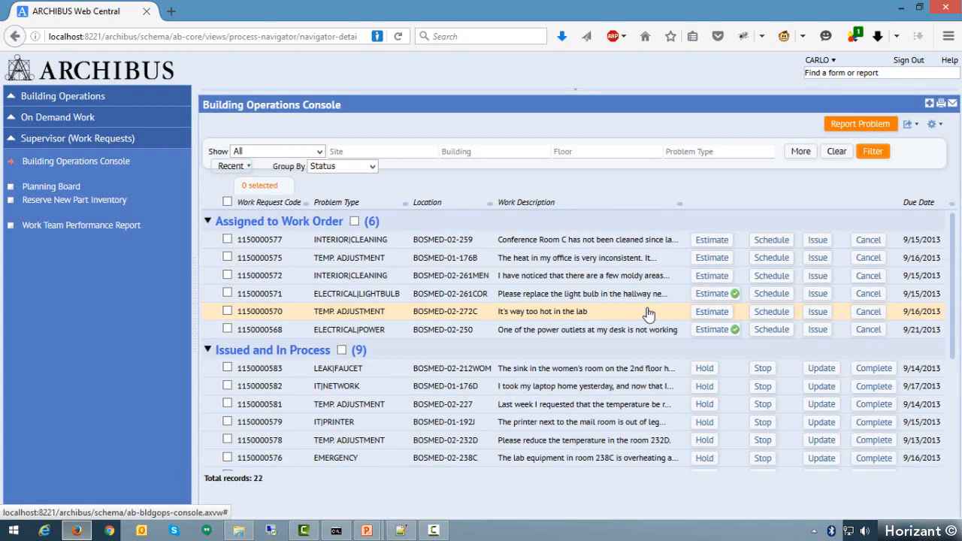
scroll(584, 338, down, 2)
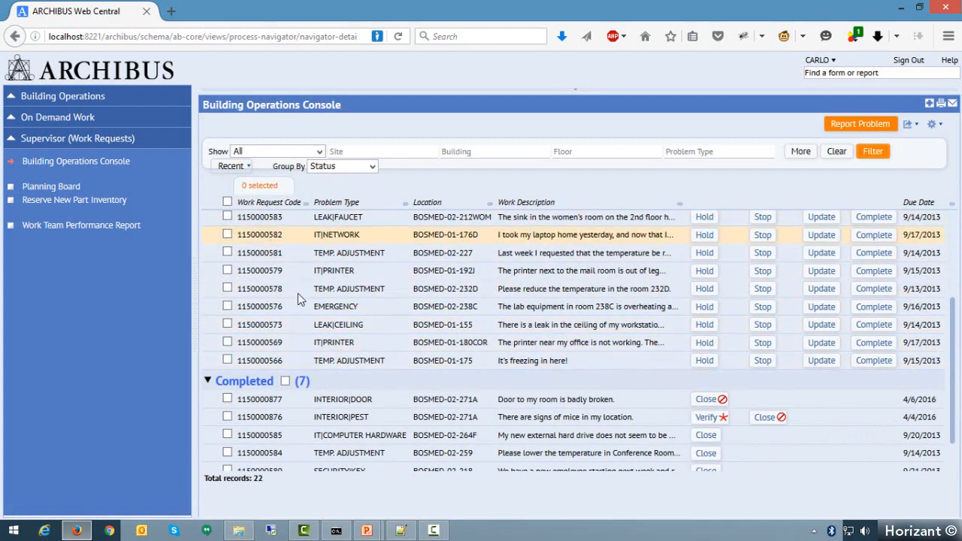
scroll(372, 342, up, 3)
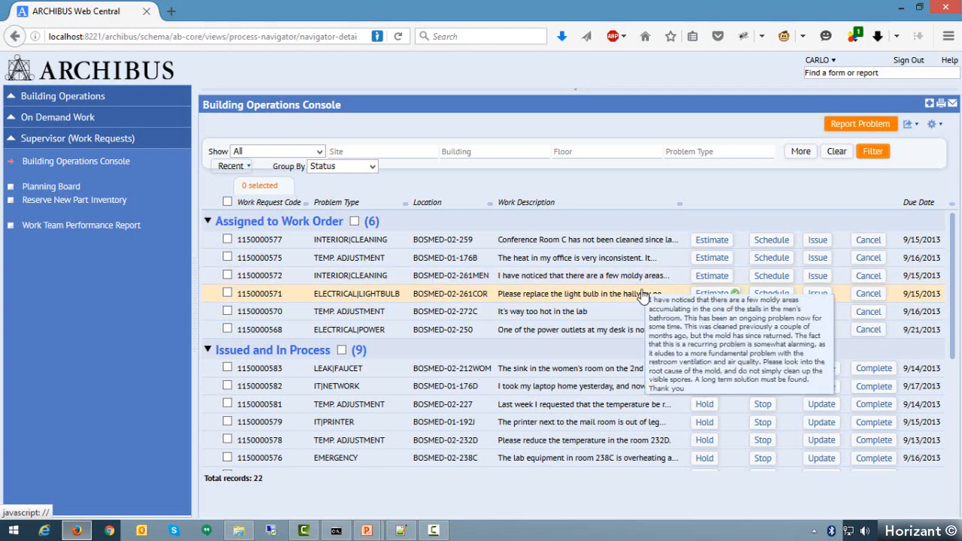
- Select the IT|NETWORK request, the IT|PRINTER request at BOSMED-01-192J and the temperature adjustment at BOSMED-02-232D among the issued requests
click(912, 124)
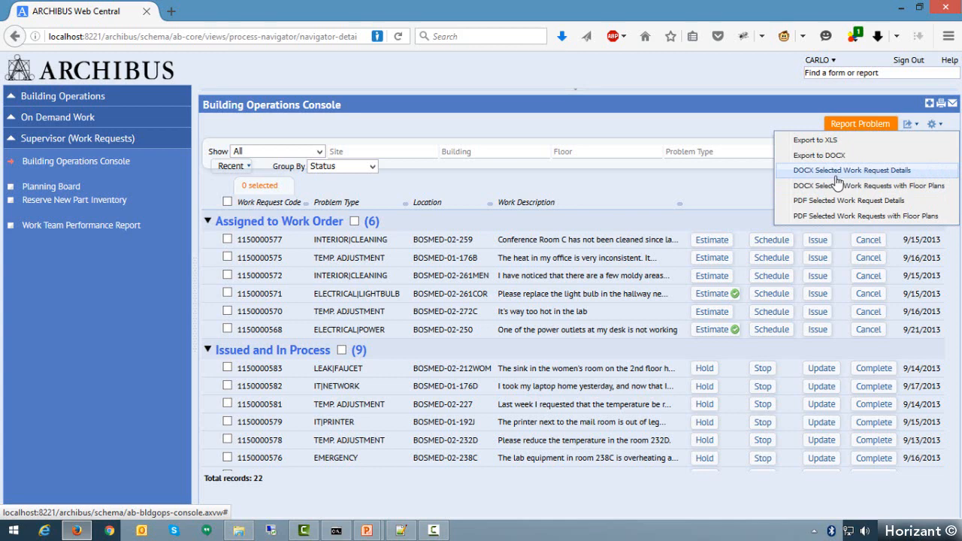
click(228, 387)
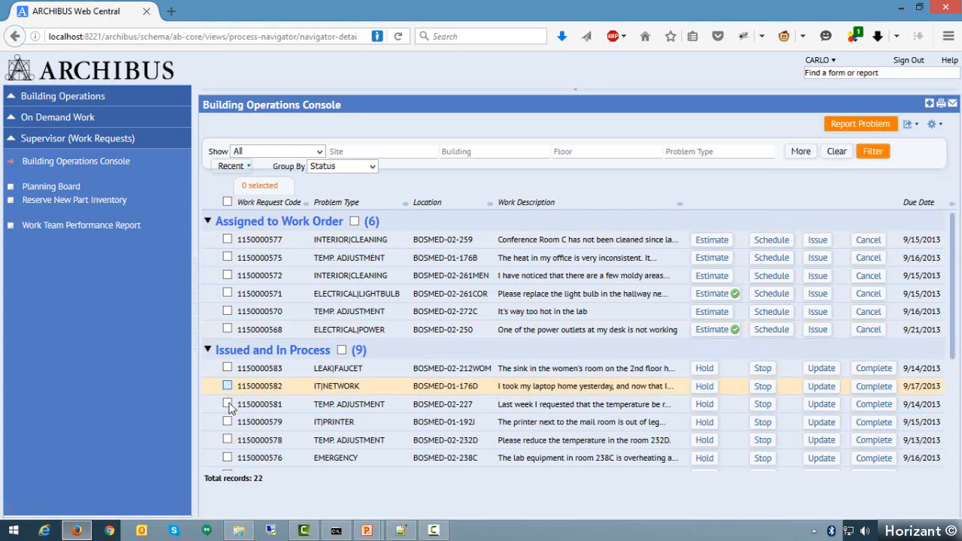
click(228, 386)
click(227, 422)
click(227, 440)
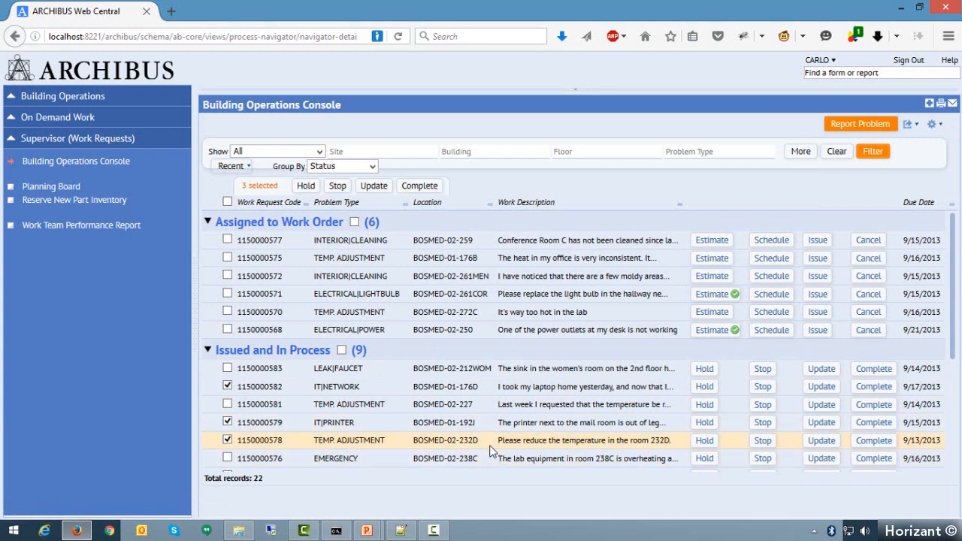
- Export the selected work request details as a DOCX report and open the file in Microsoft Word
click(907, 125)
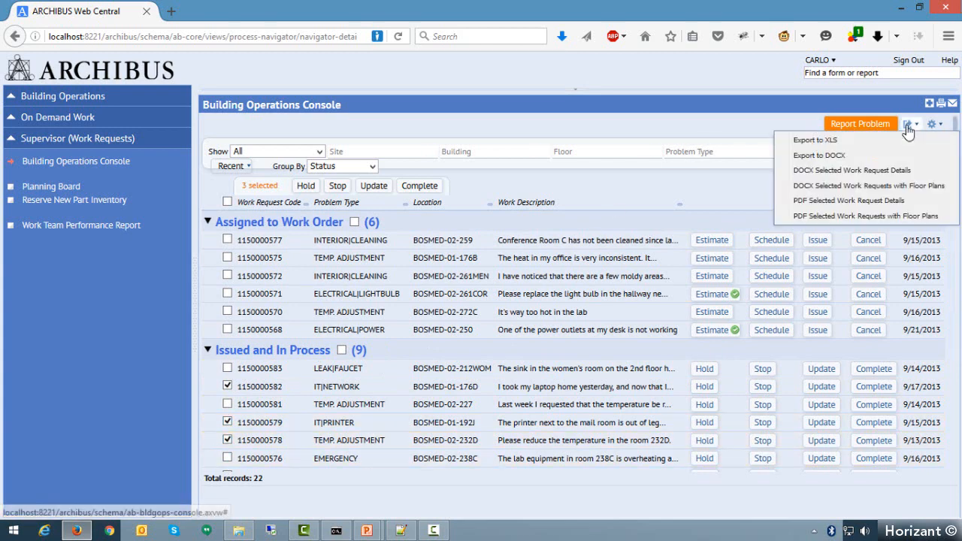
click(912, 172)
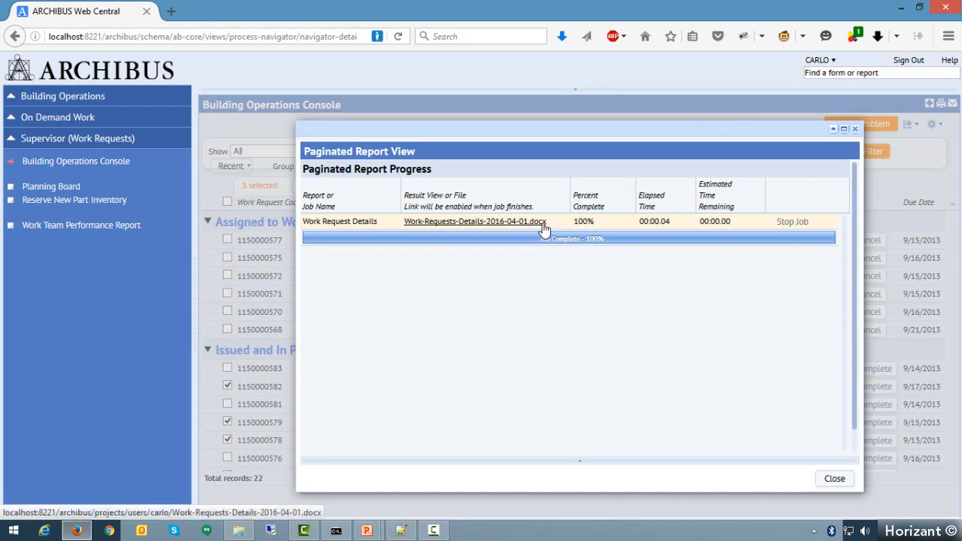
click(462, 223)
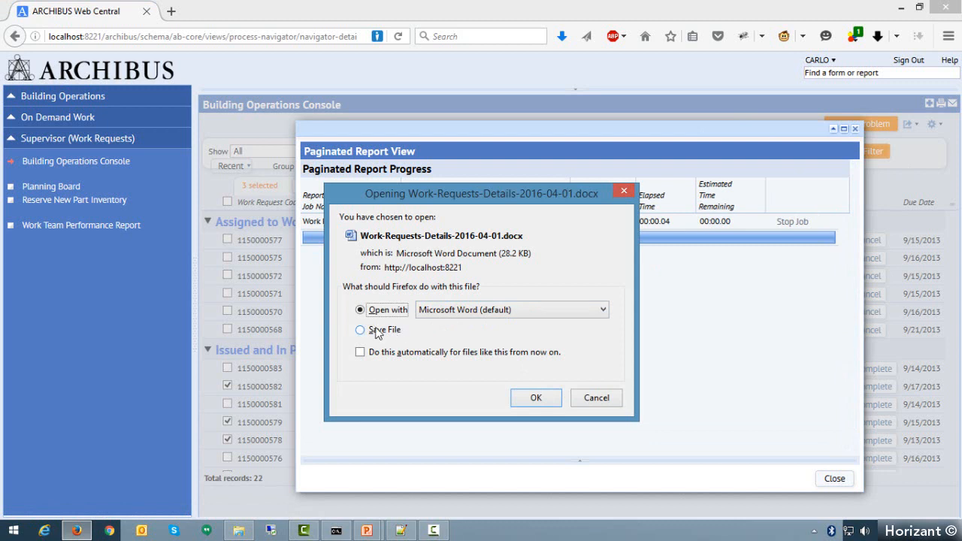
click(536, 399)
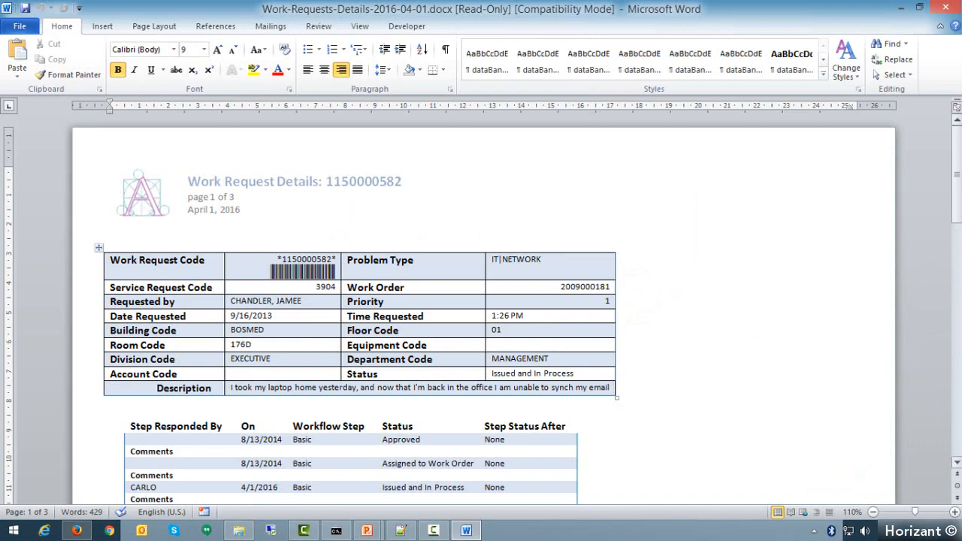
- Review the details of each work request in the Word report, and close the document and the report progress window
drag(959, 166, 954, 301)
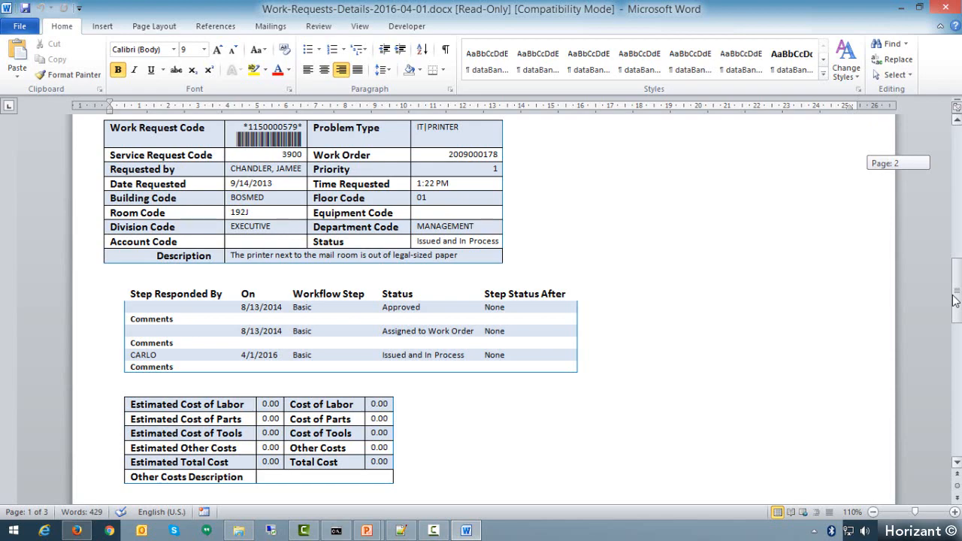
drag(955, 300, 959, 392)
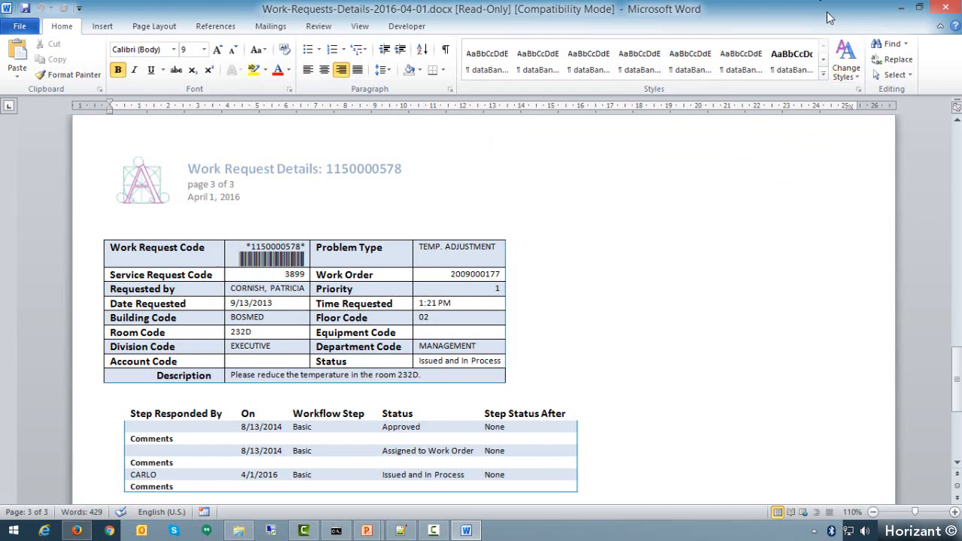
click(945, 6)
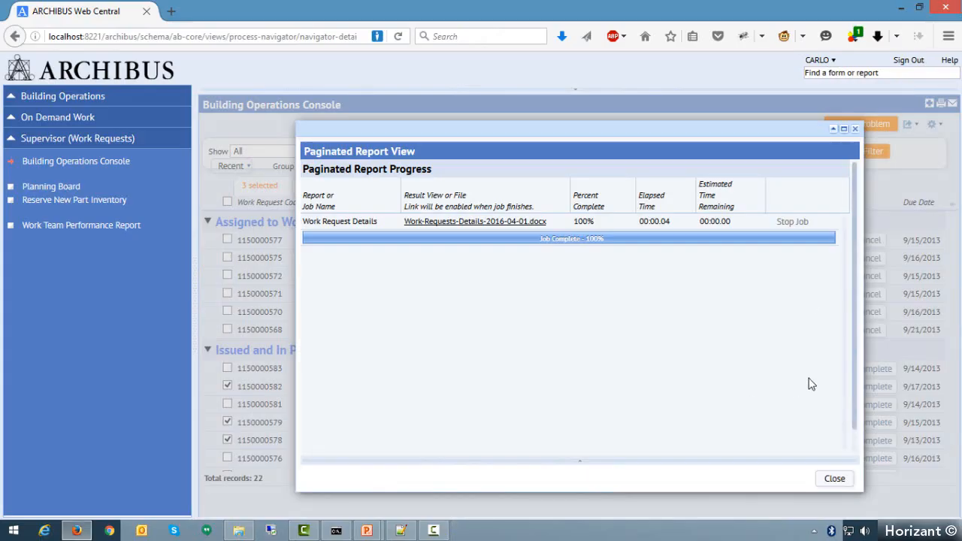
click(835, 480)
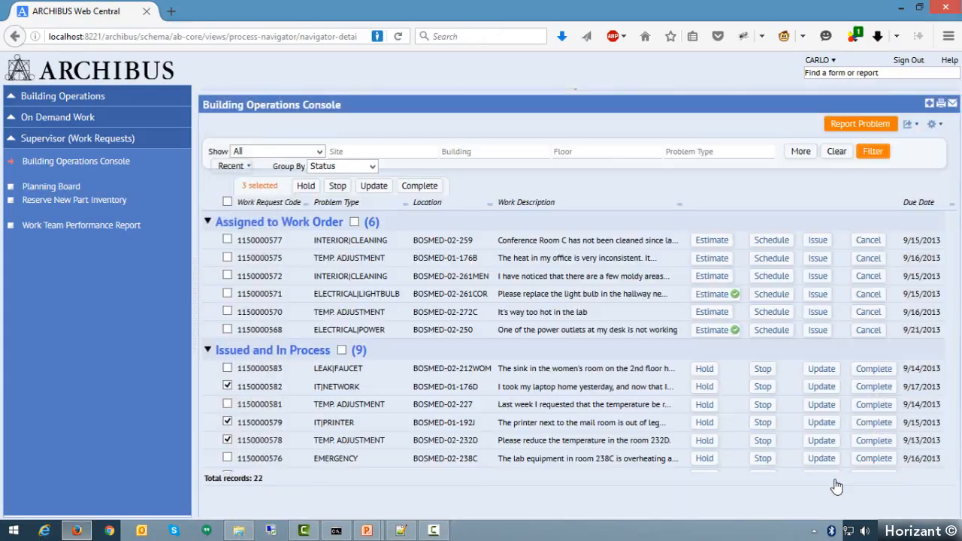
click(910, 125)
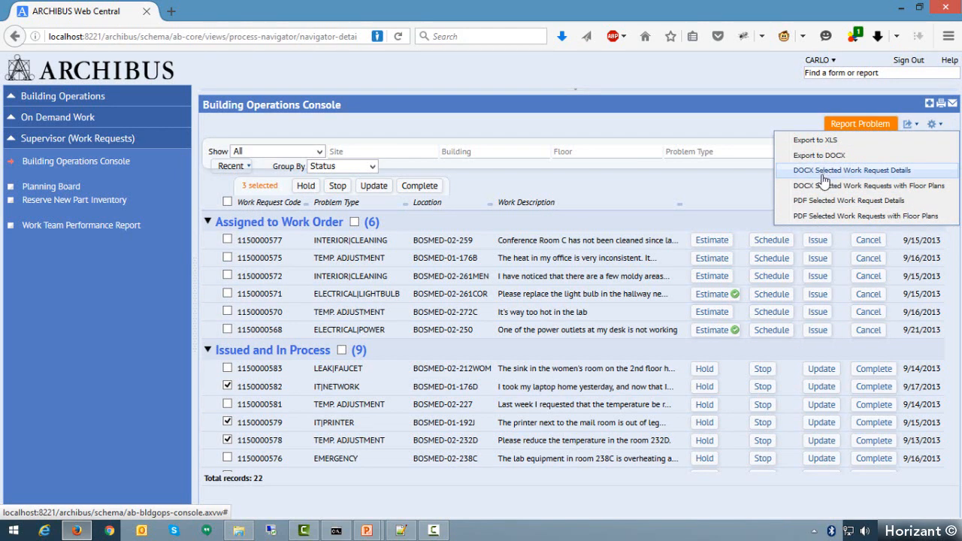
click(944, 127)
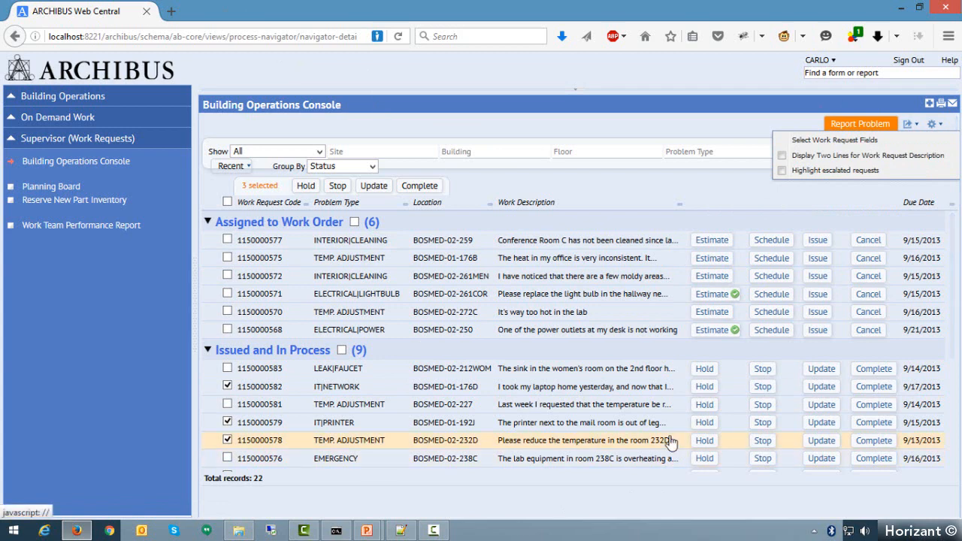
click(910, 125)
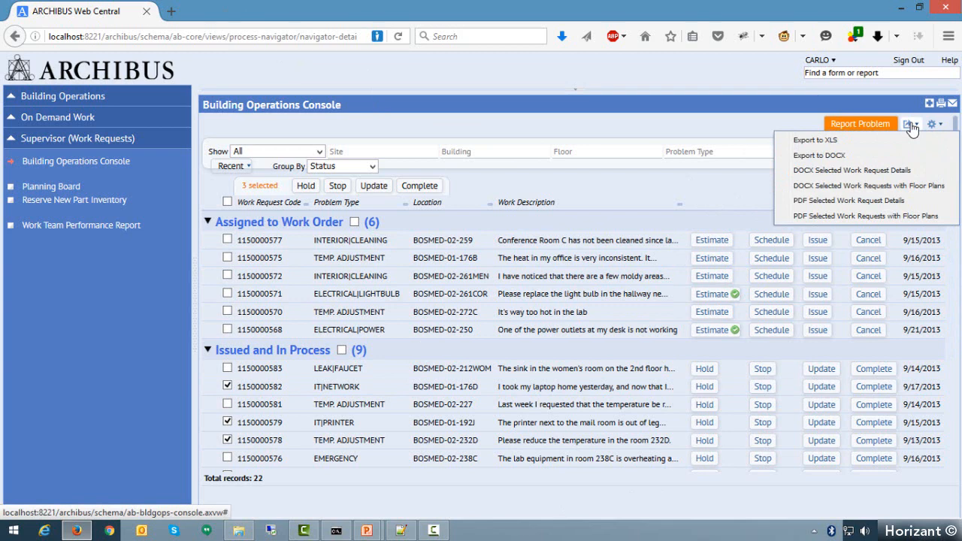
- Add the Requested by field to the visible work request fields of the console
click(936, 124)
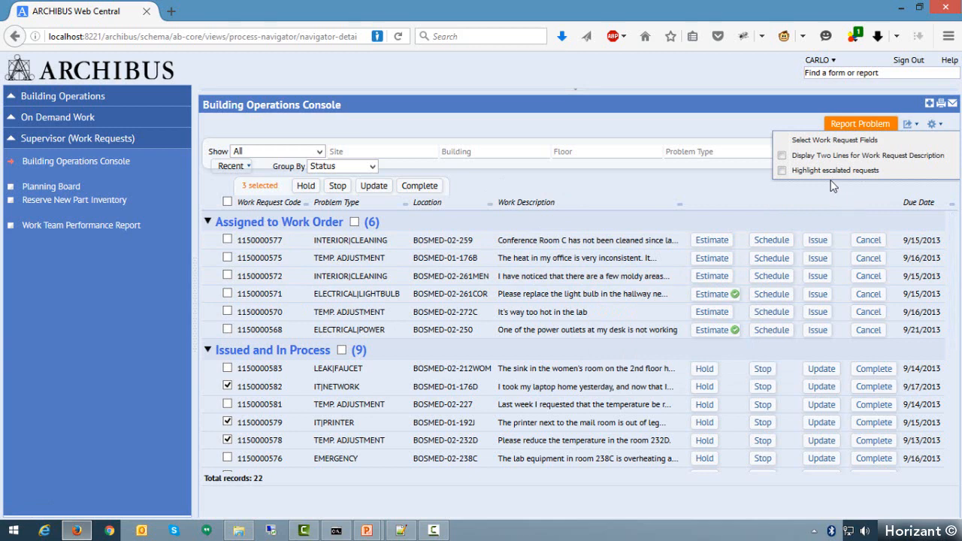
click(809, 140)
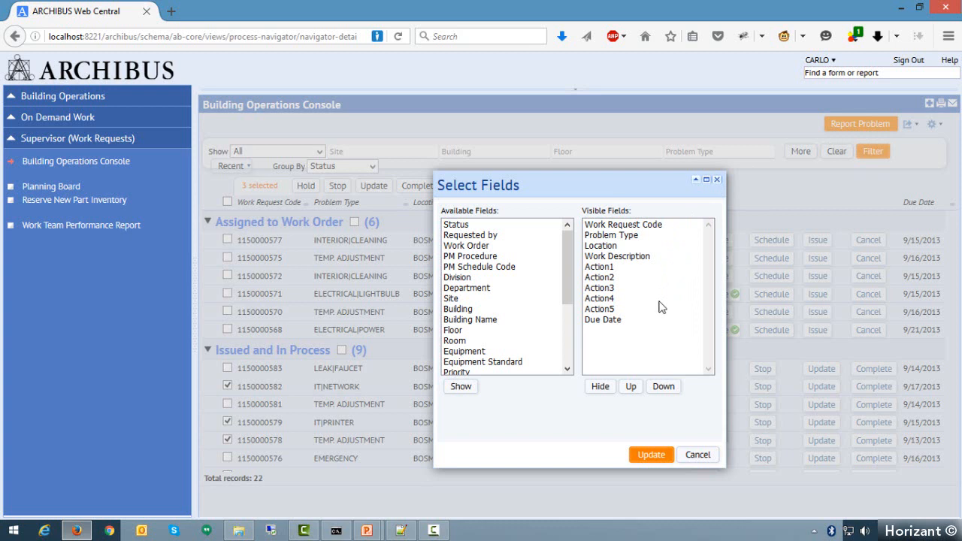
click(470, 236)
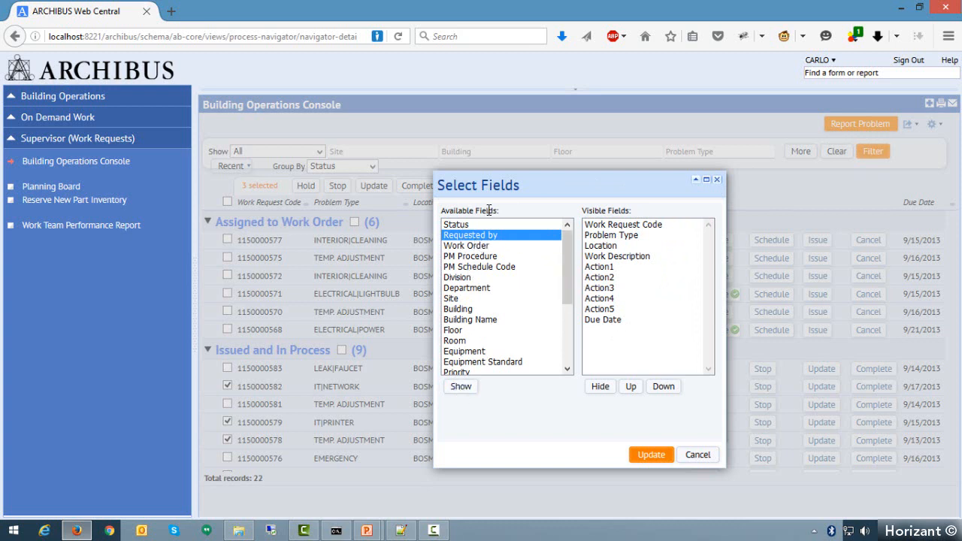
click(461, 389)
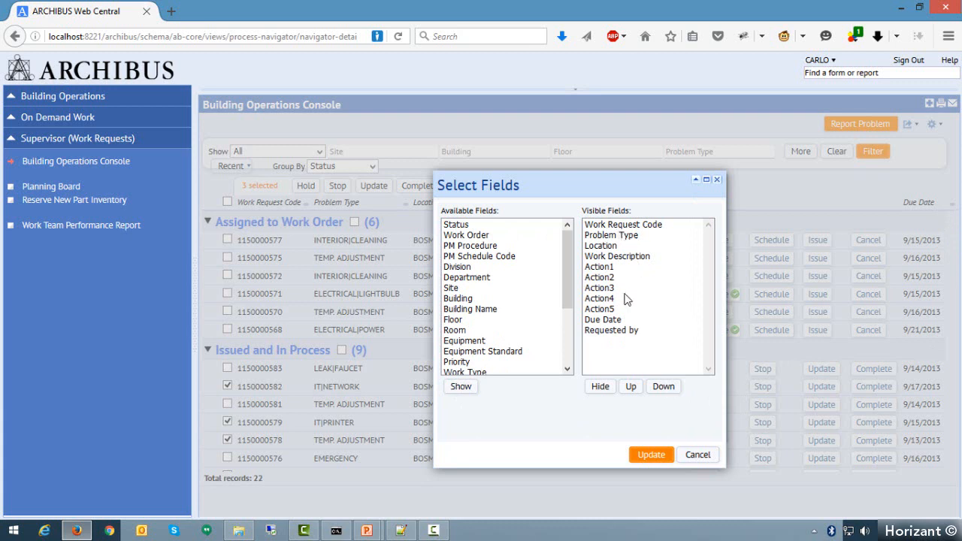
- Move the Requested by field up between Problem Type and Location and update the console's list
click(615, 335)
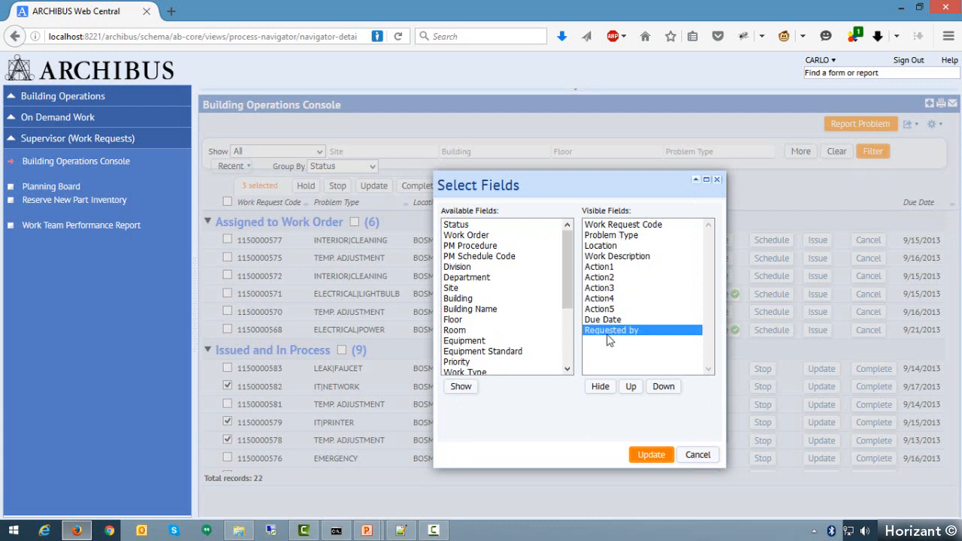
click(632, 387)
click(632, 387)
click(632, 387)
click(633, 387)
click(632, 387)
click(633, 387)
click(632, 388)
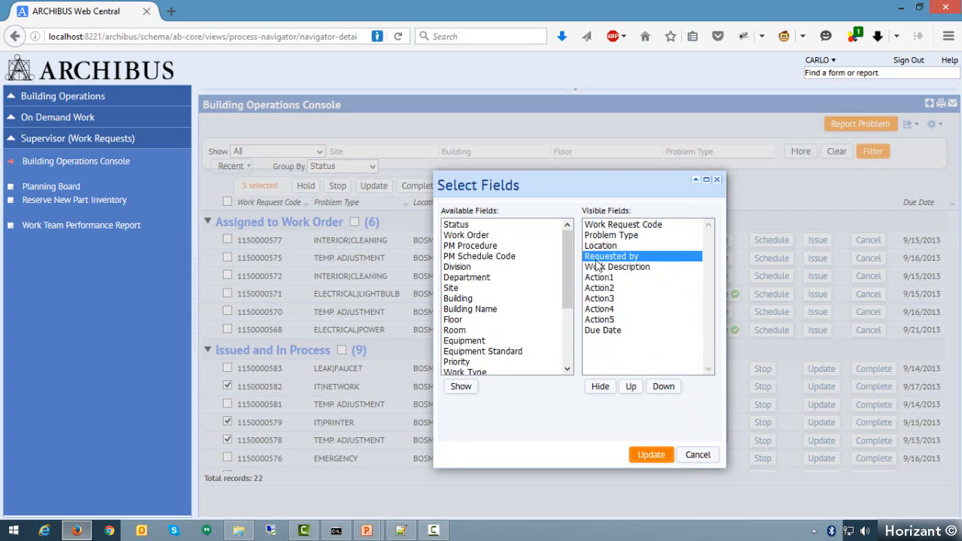
click(631, 388)
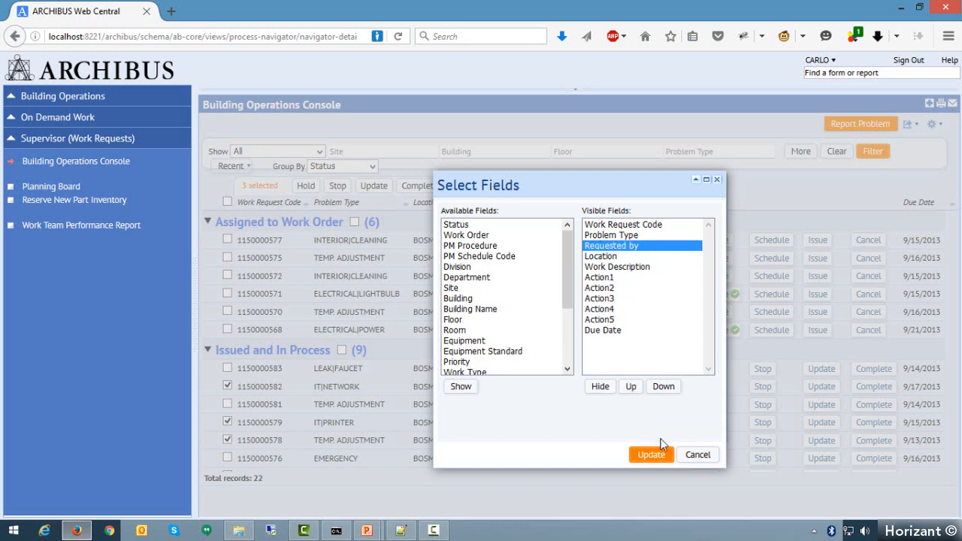
click(652, 456)
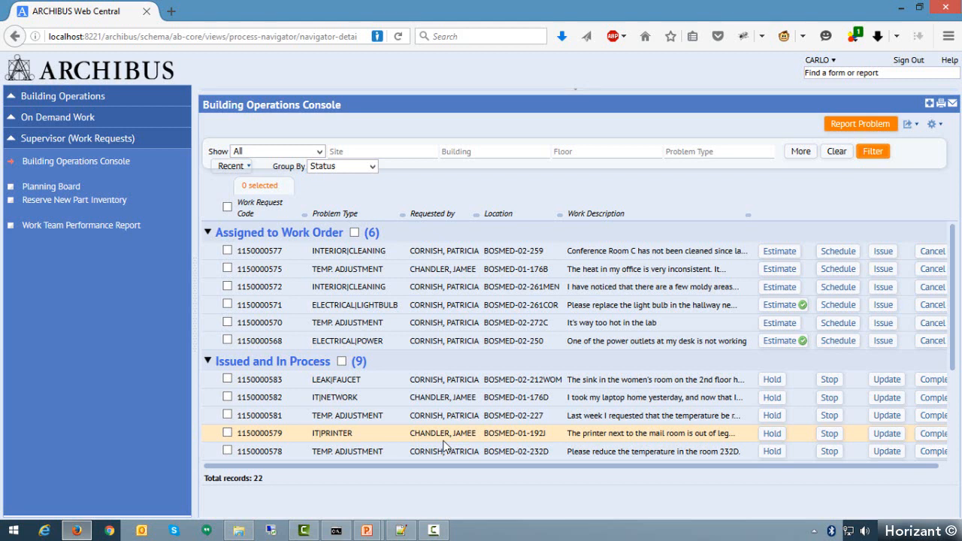
- Try the two-line display for work request descriptions and switch back to single-line descriptions
click(936, 126)
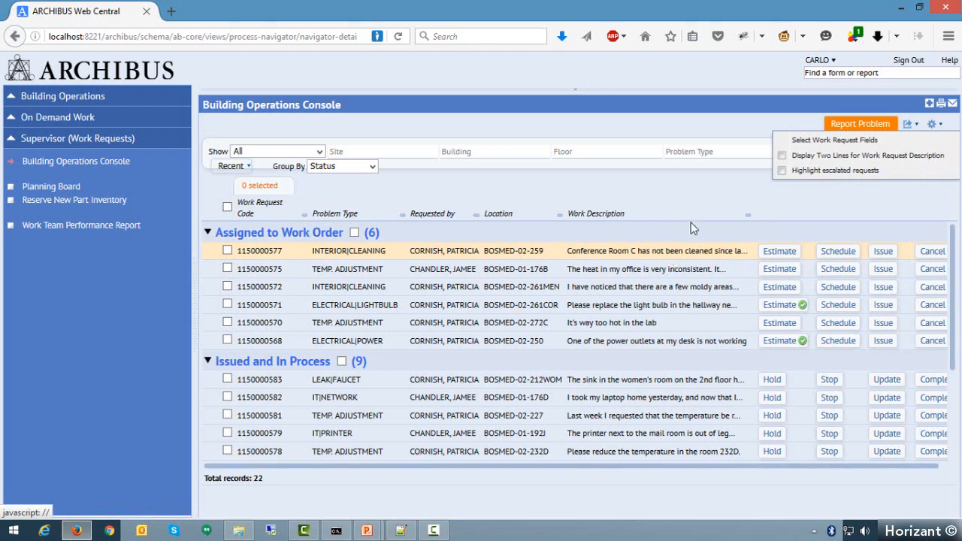
click(782, 159)
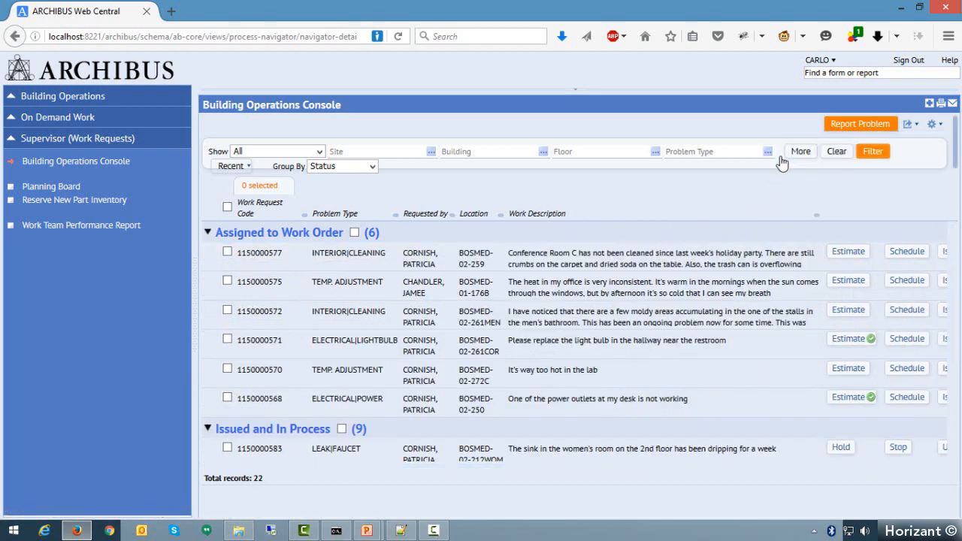
click(932, 124)
click(910, 124)
click(932, 125)
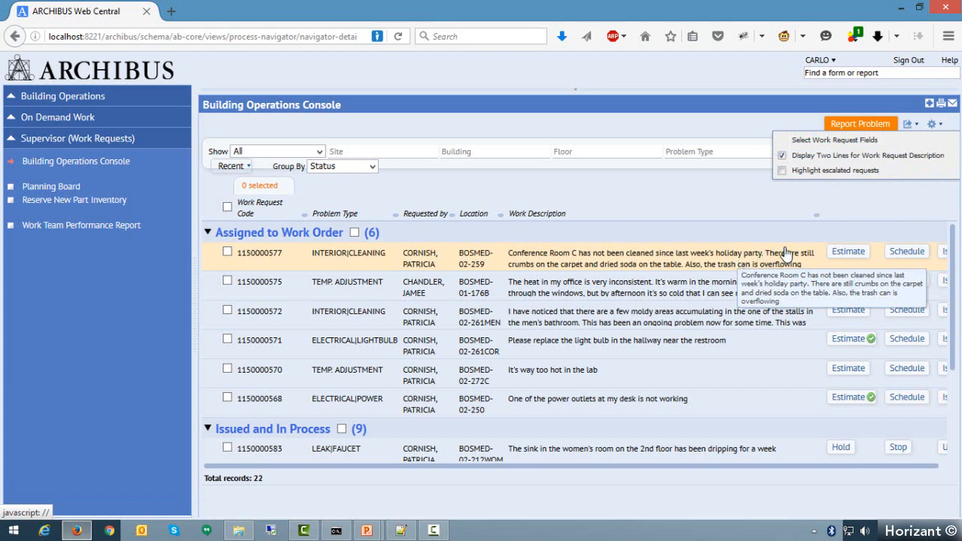
click(782, 158)
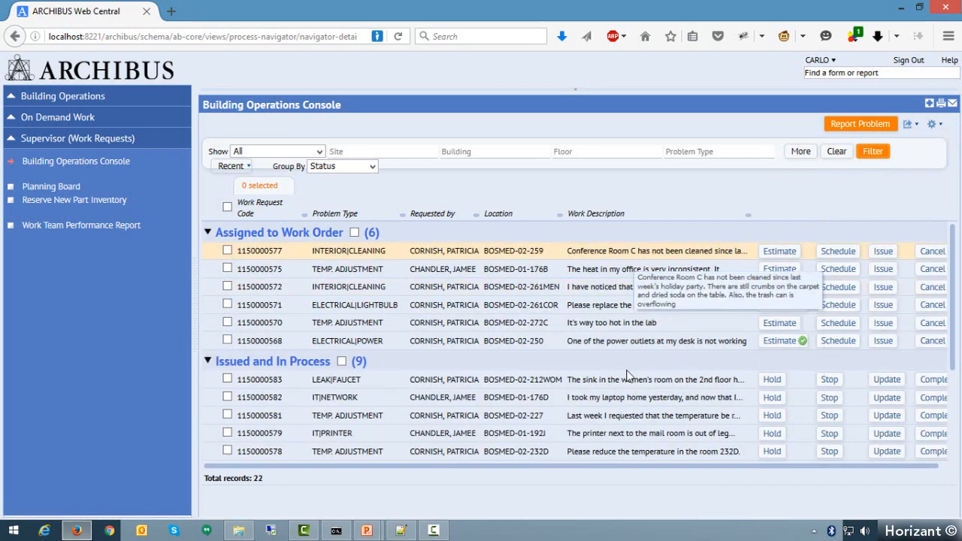
- Highlight escalated requests to examine which ones are marked in each status group, and turn the highlighting off again
click(932, 125)
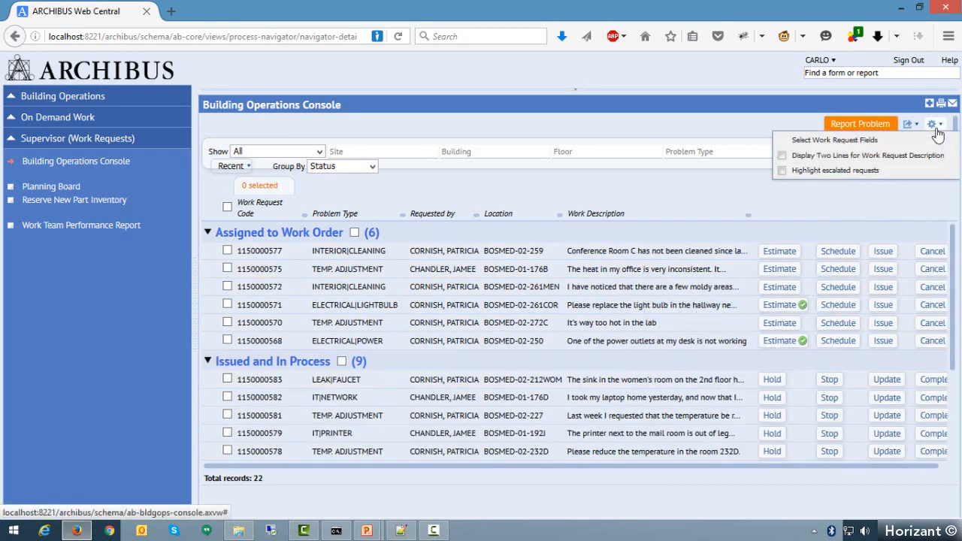
click(785, 175)
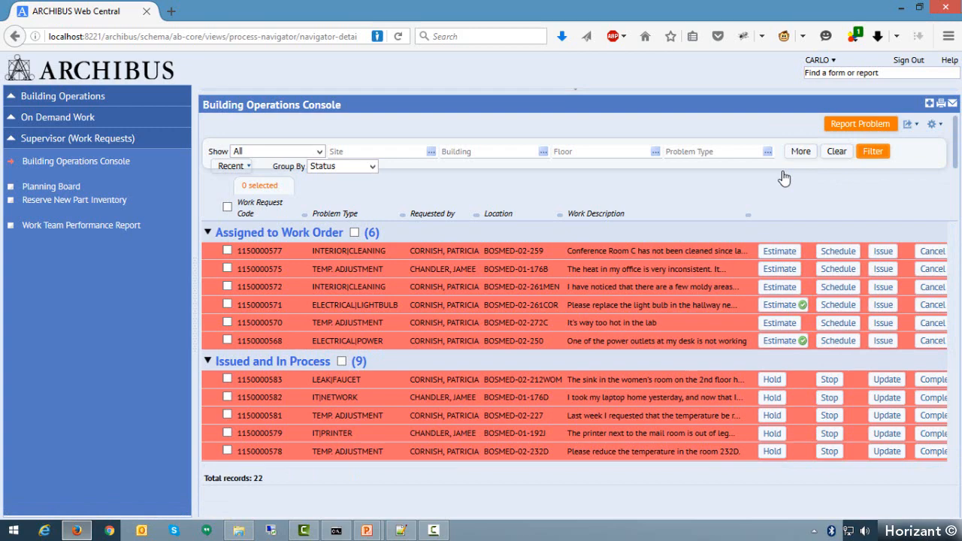
scroll(759, 301, down, 3)
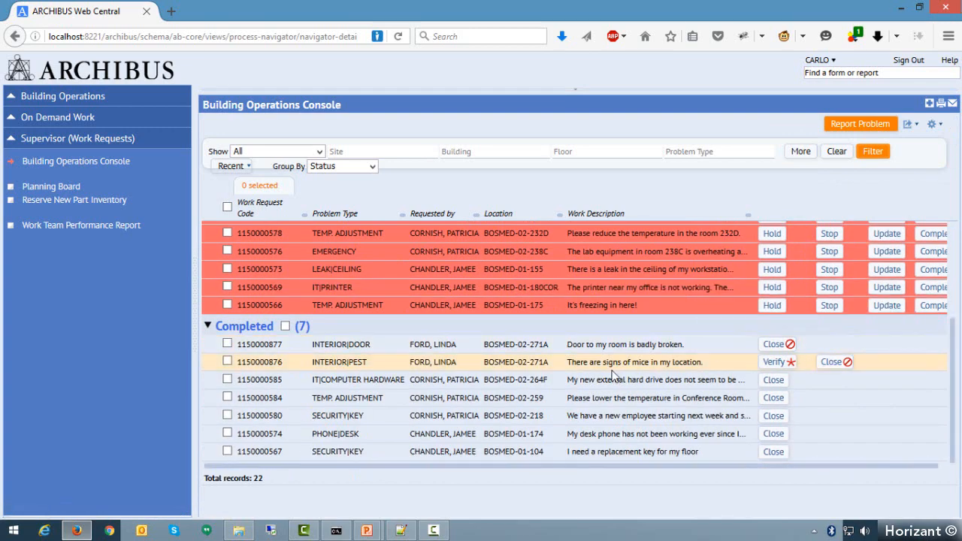
scroll(614, 372, up, 3)
scroll(643, 359, down, 3)
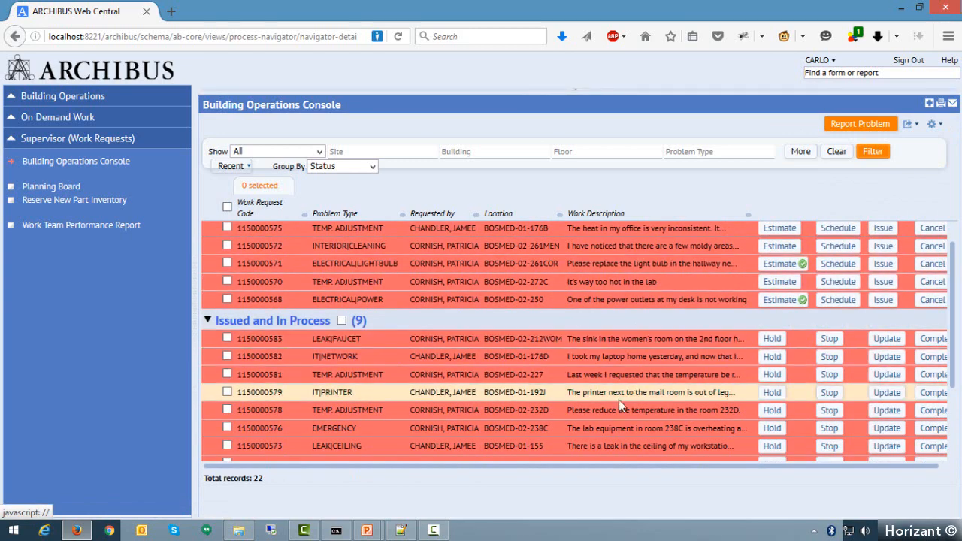
scroll(619, 393, down, 3)
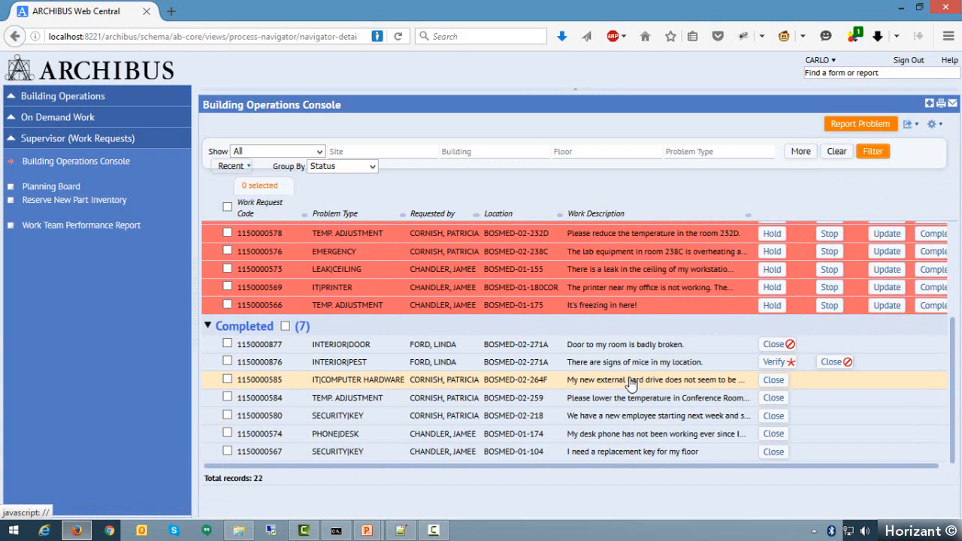
scroll(632, 394, up, 5)
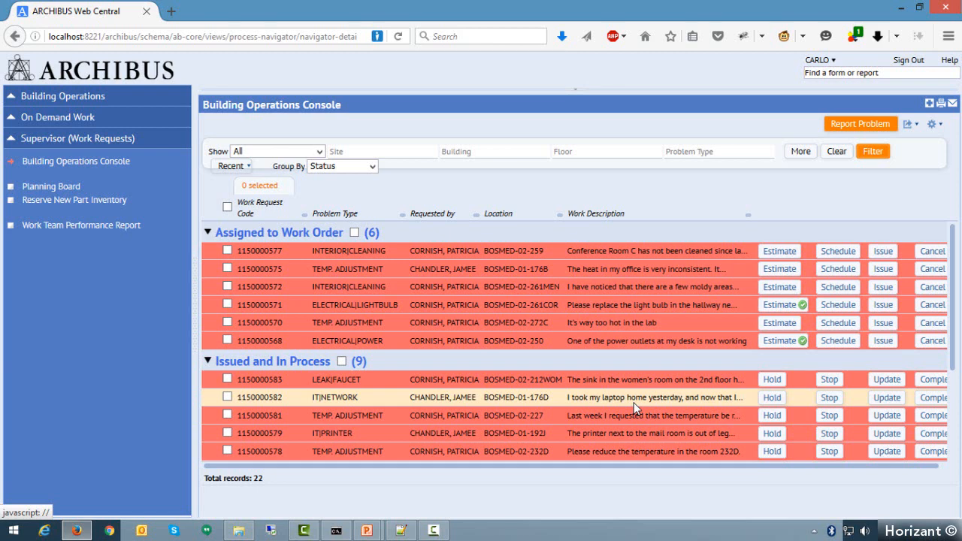
click(933, 124)
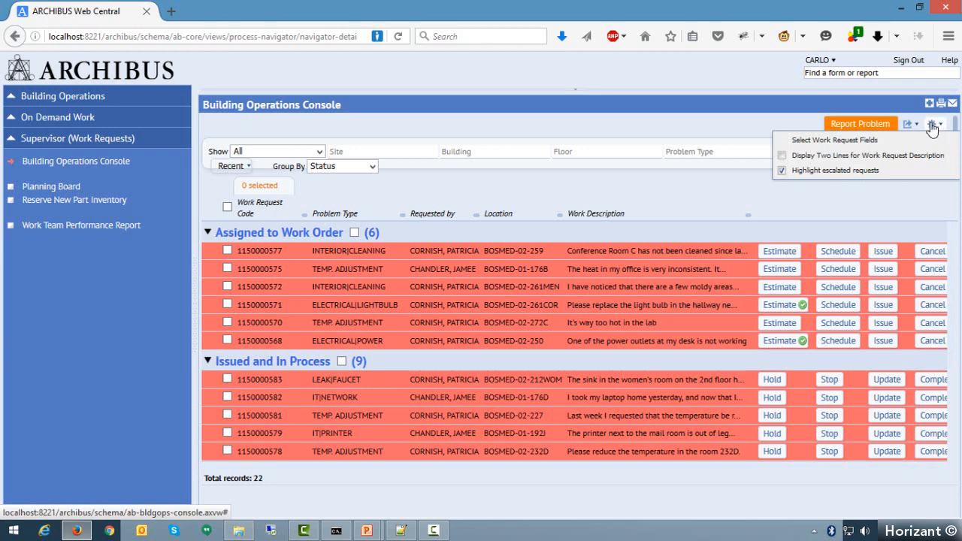
click(782, 174)
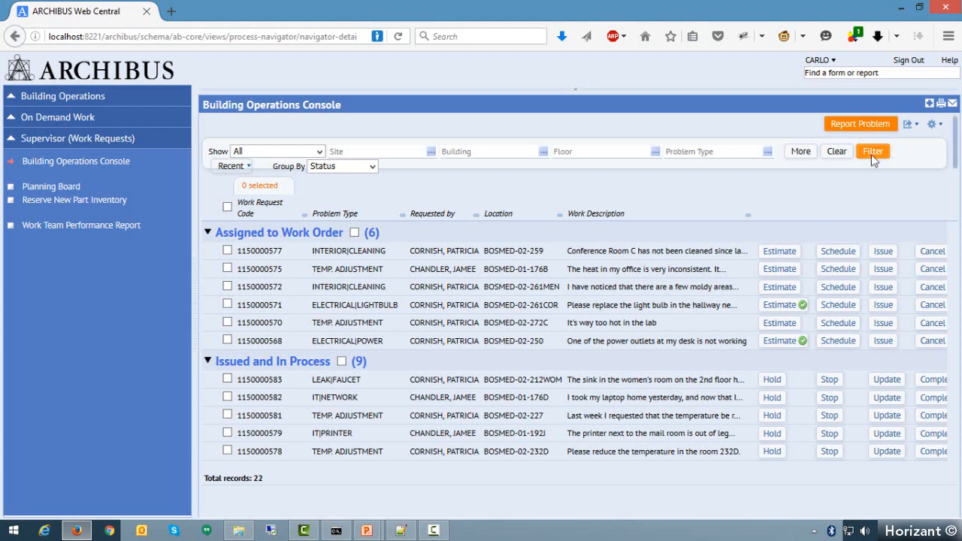
- Sign out of the supervisor account
click(907, 64)
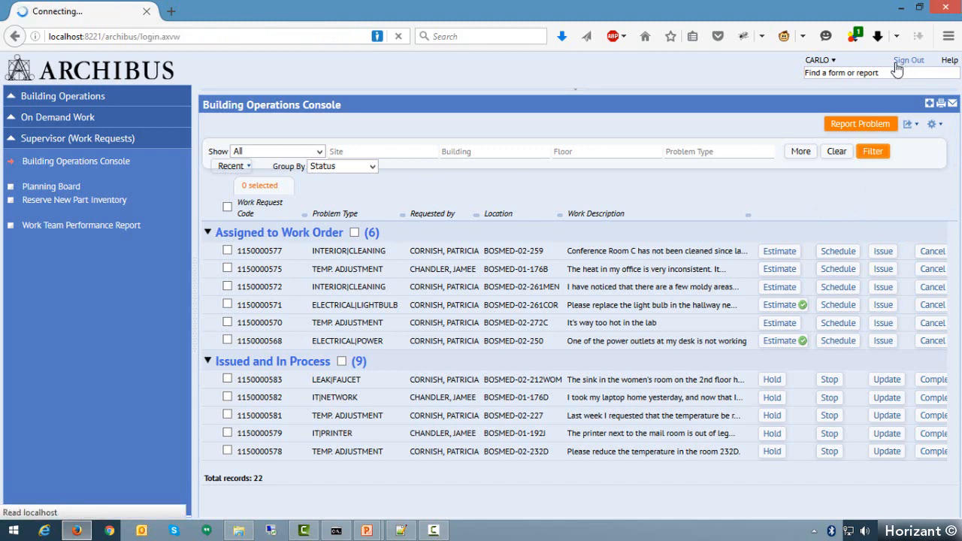